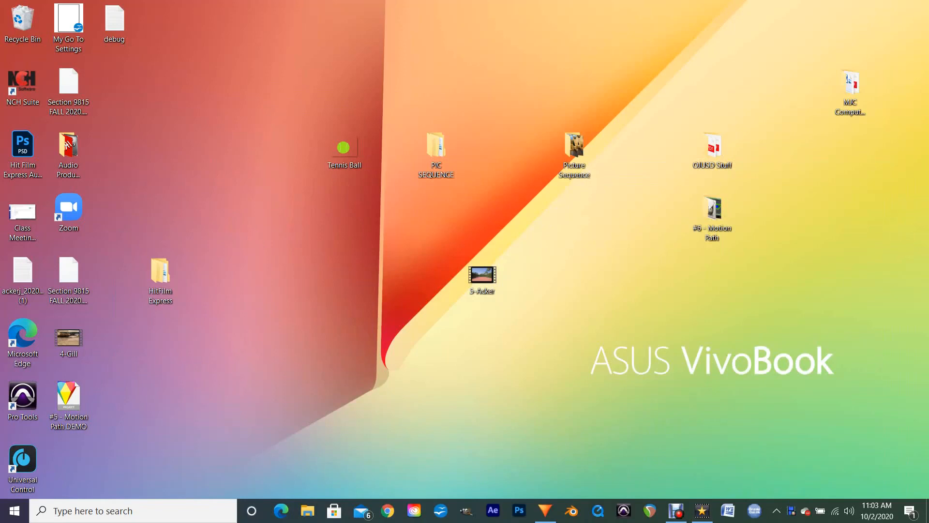
Step: Switch to HitFilm Express and reveal the Tennis Ball.png layer's transform keyframes in an enlarged timeline area
mouse_move(546, 511)
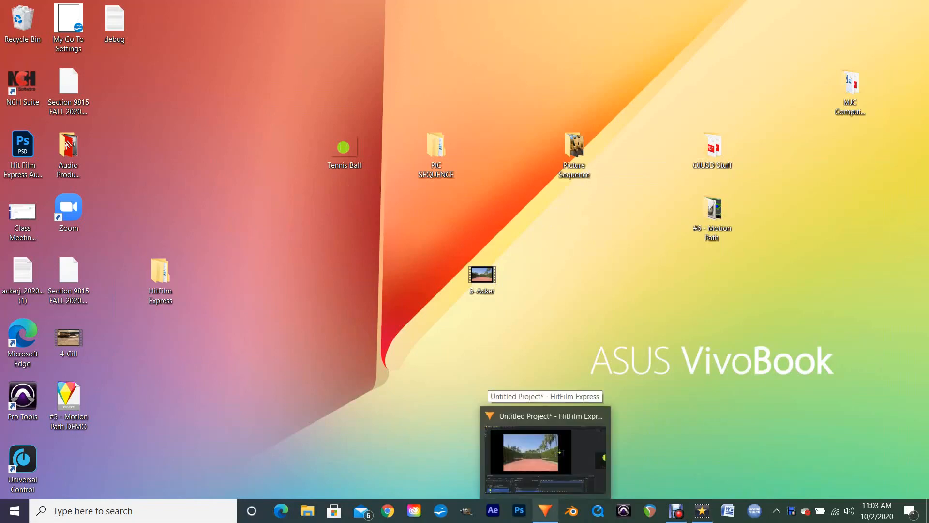
click(546, 511)
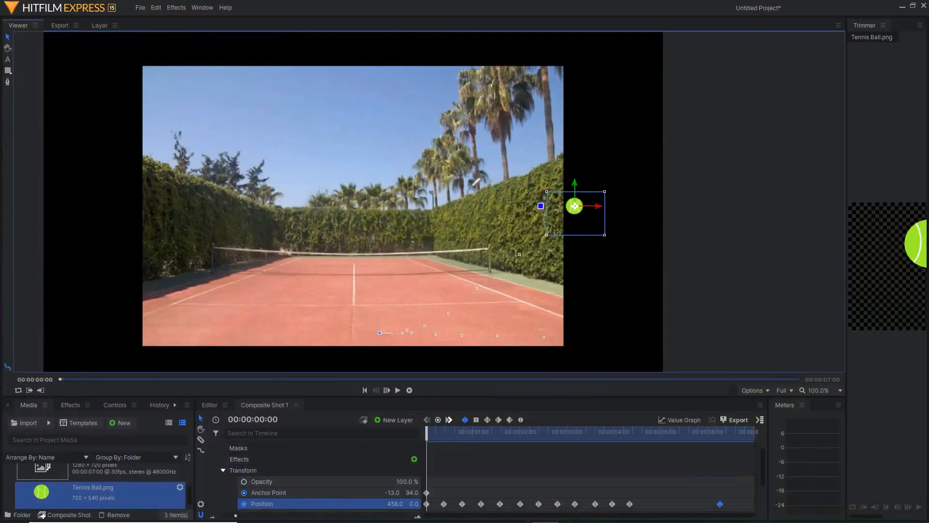
click(223, 470)
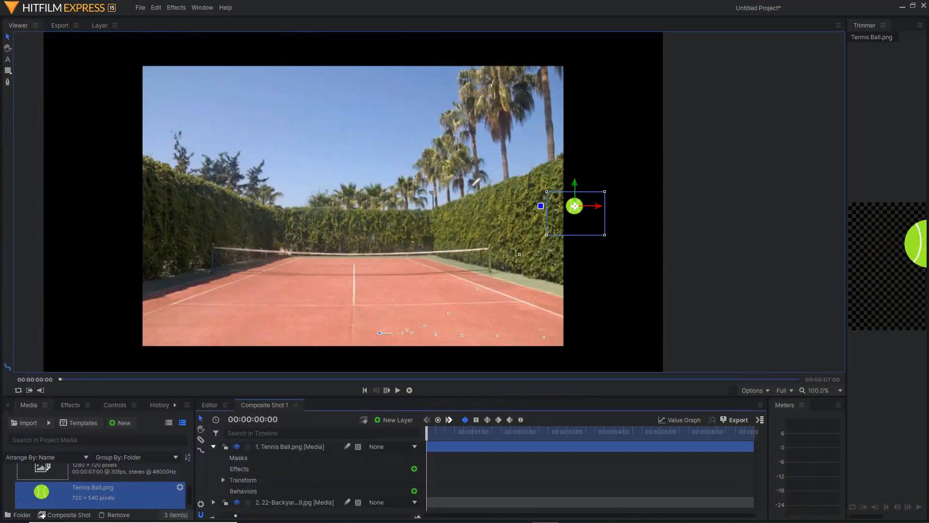
click(214, 446)
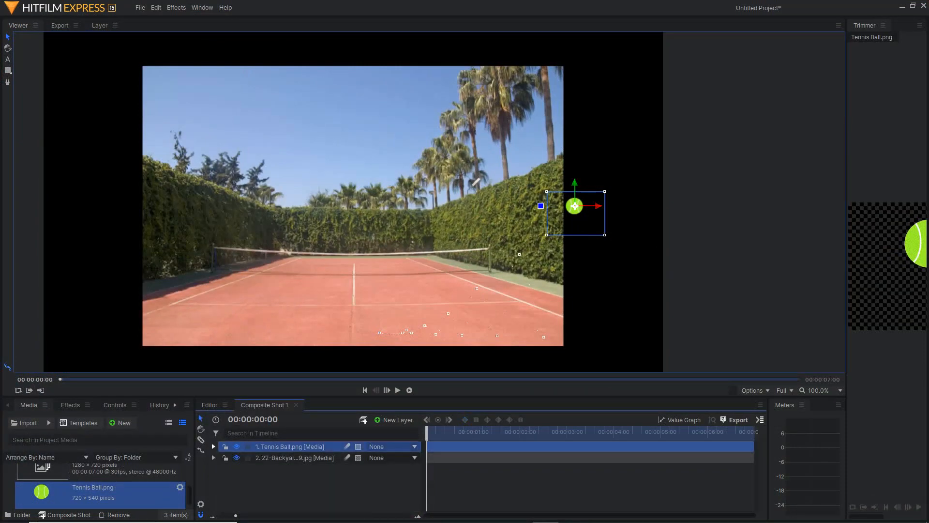
click(214, 446)
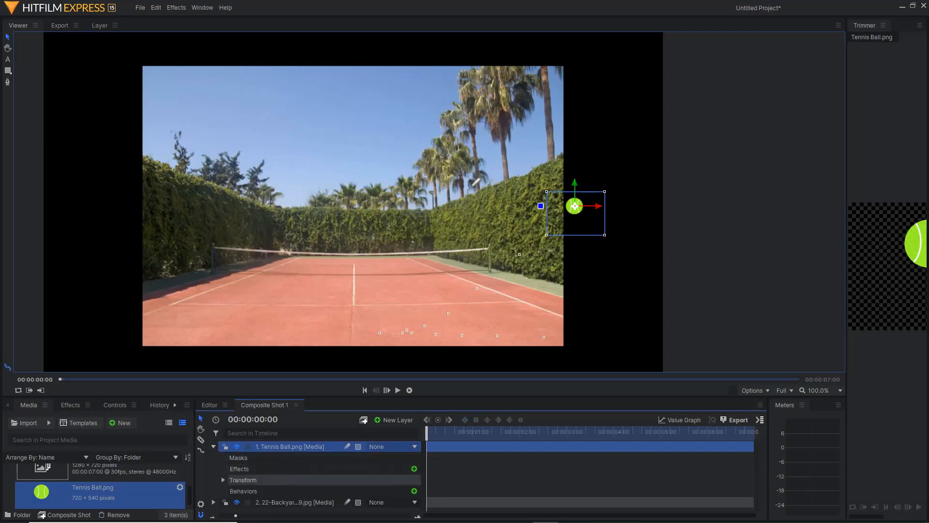
click(223, 480)
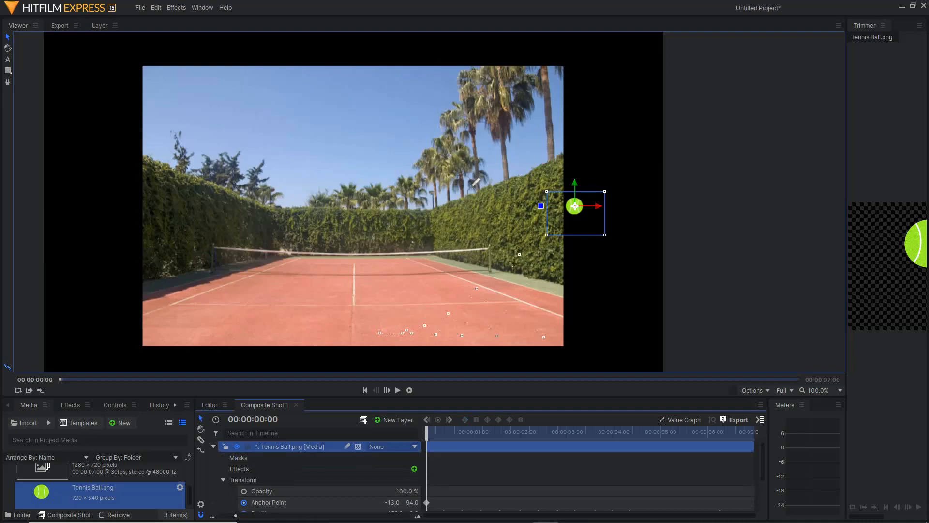
drag(484, 397, 484, 369)
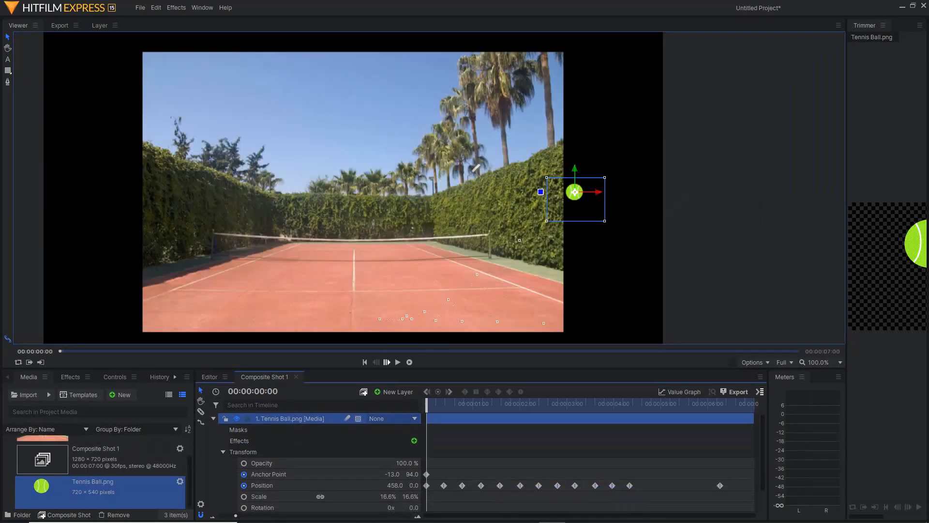
Step: Preview the ball animation, return to the start and display the position keyframes in a widened Value Graph
click(398, 362)
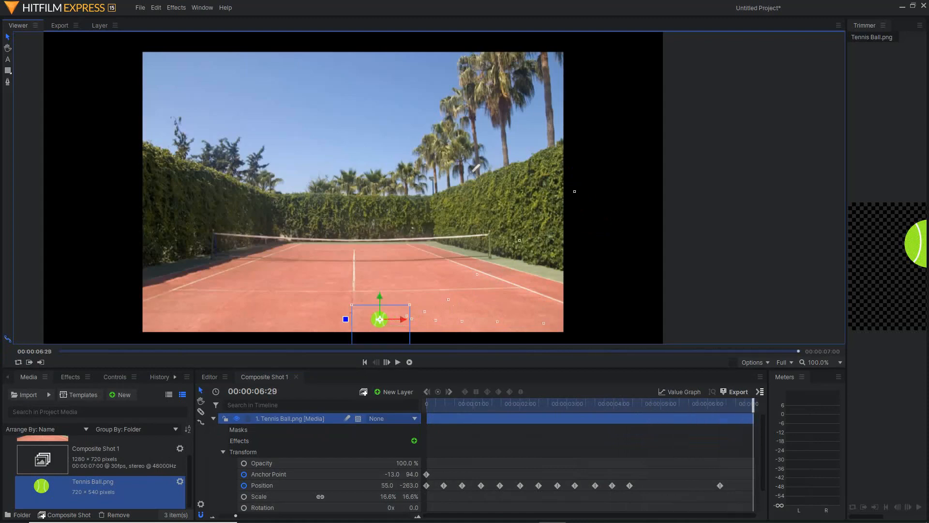
key(Home)
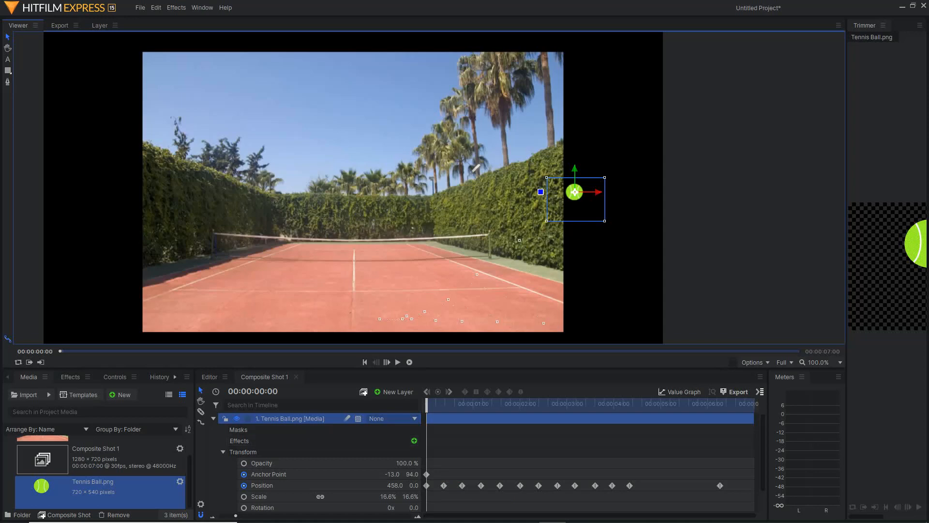
click(679, 391)
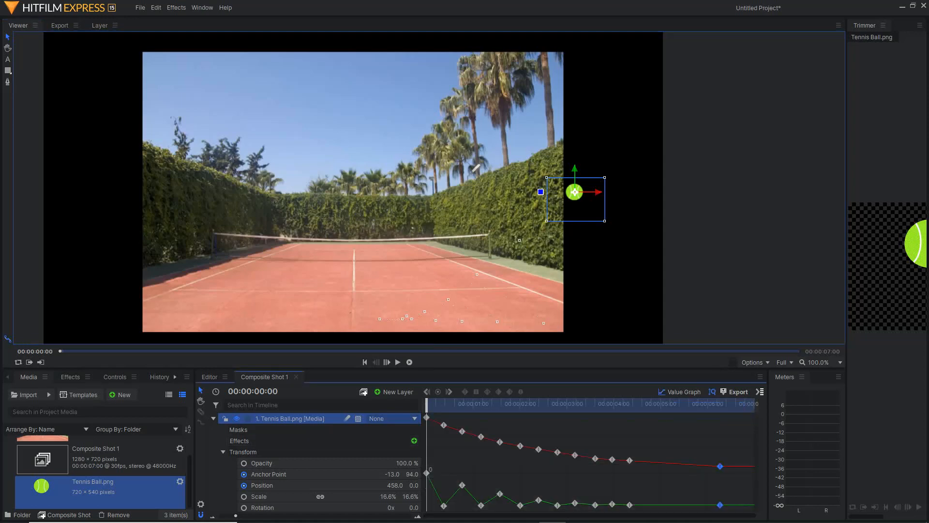
drag(422, 441, 320, 441)
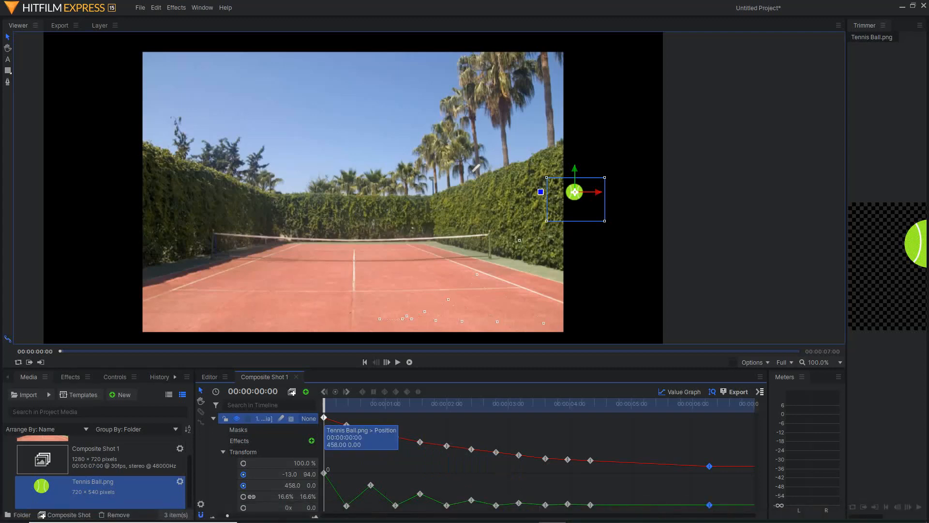
Step: Try moving the tennis ball's first position keyframe in the value graph, undoing each change
click(324, 418)
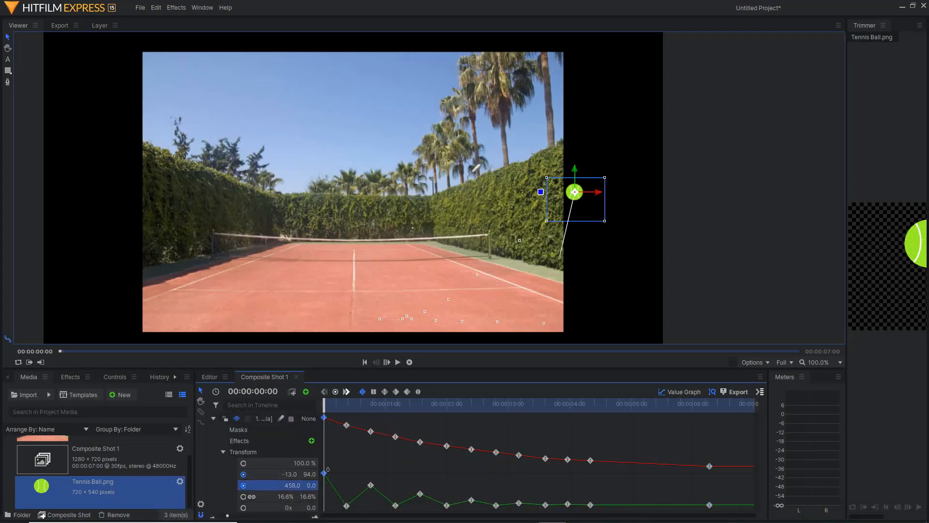
drag(324, 417, 324, 439)
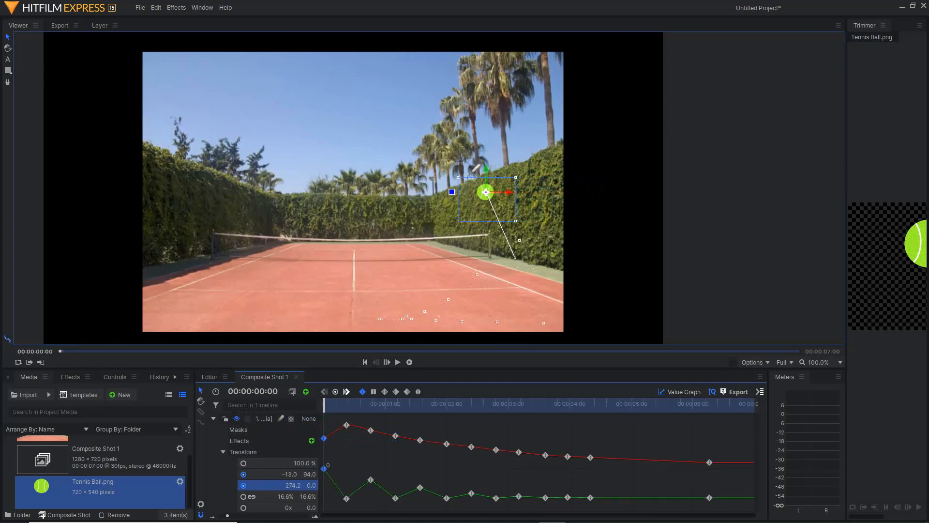
key(ctrl+z)
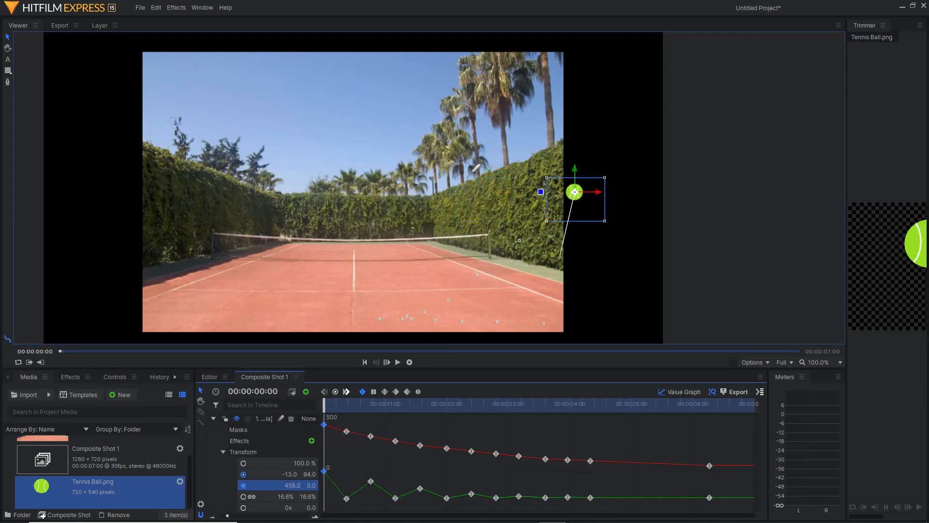
drag(324, 424, 328, 425)
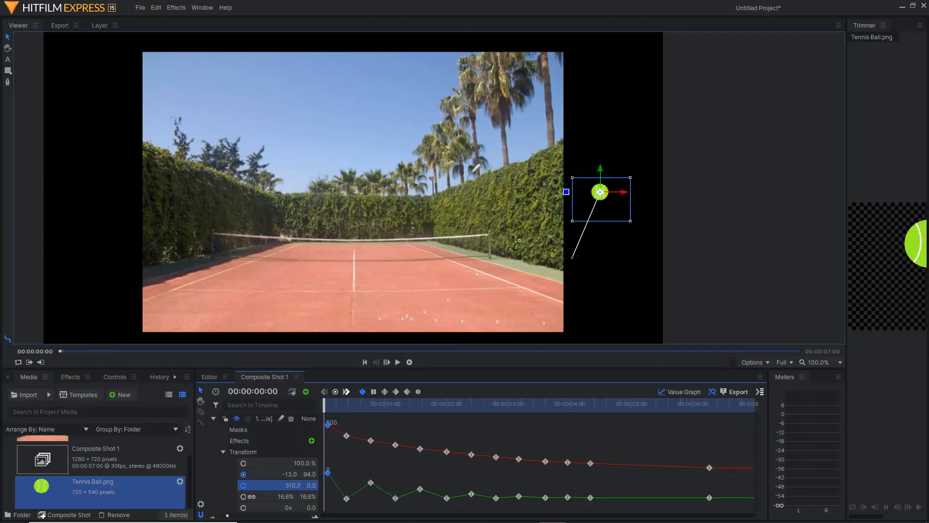
key(ctrl+z)
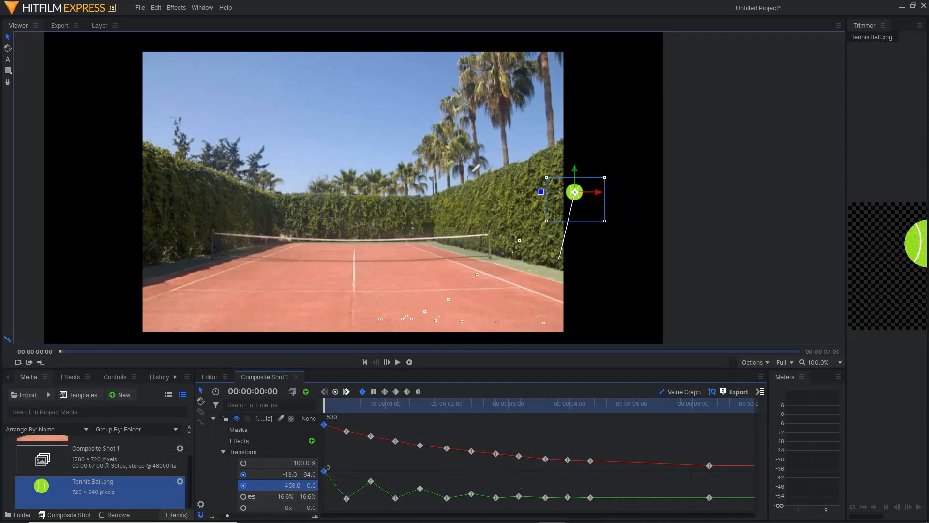
Step: Examine the ball's first ground-contact keyframe at 00:00:00:11 and preview the bounce timing from the start
mouse_move(324, 404)
mouse_down()
mouse_move(398, 405)
mouse_move(324, 405)
mouse_up()
mouse_move(347, 497)
click(347, 497)
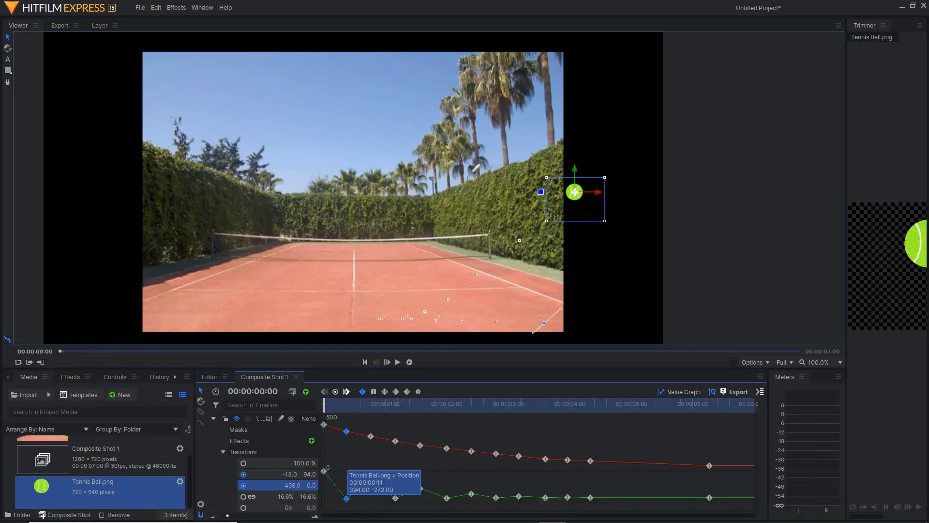
mouse_move(347, 499)
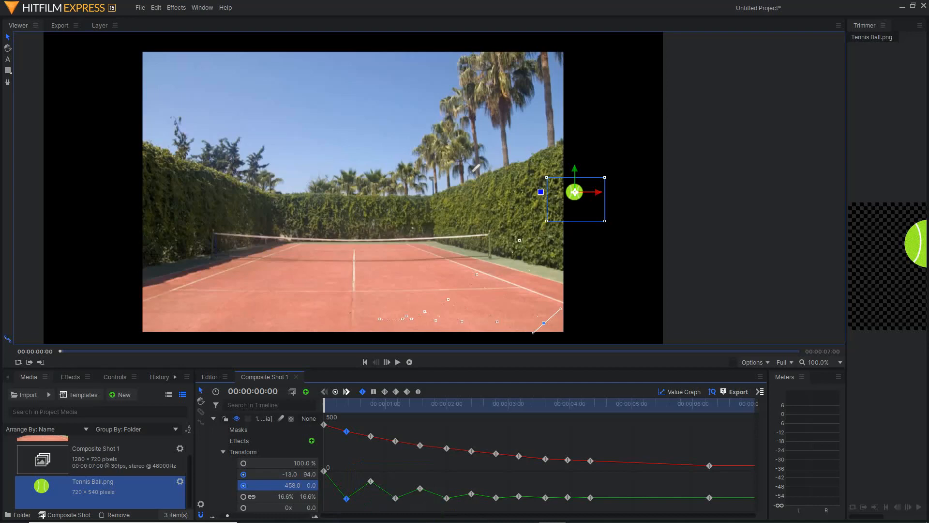
mouse_move(324, 470)
mouse_move(496, 498)
key(space)
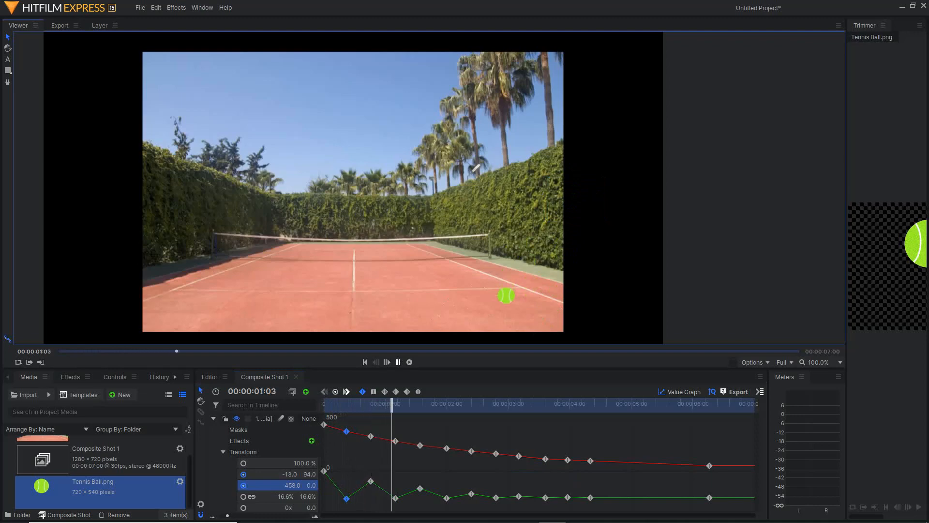
key(space)
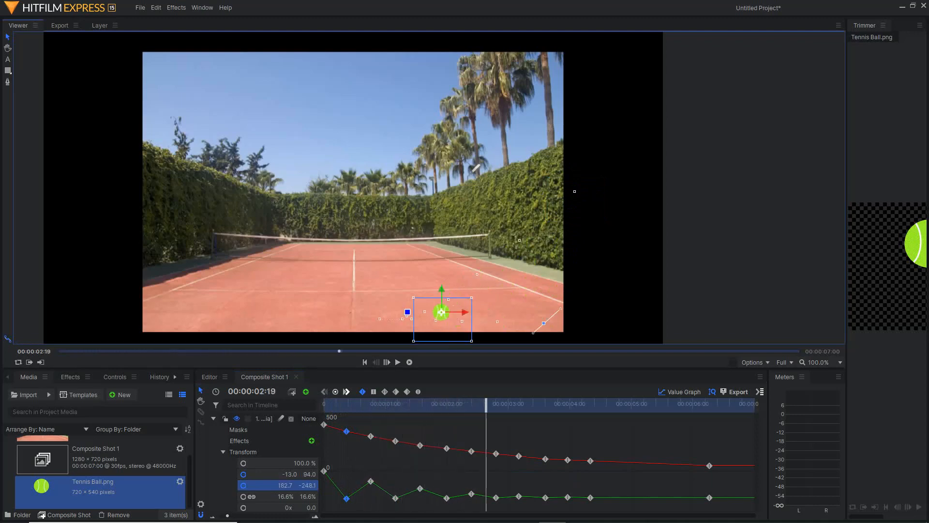
key(Home)
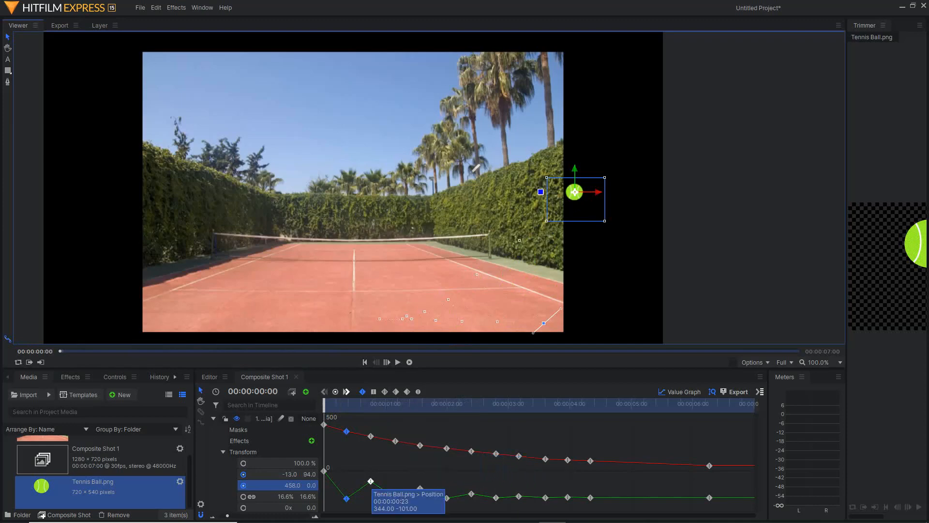
Step: Convert the first two bounce-peak position keyframes, at 00:00:00:23 and 00:00:01:17, to Manual Bezier
click(370, 481)
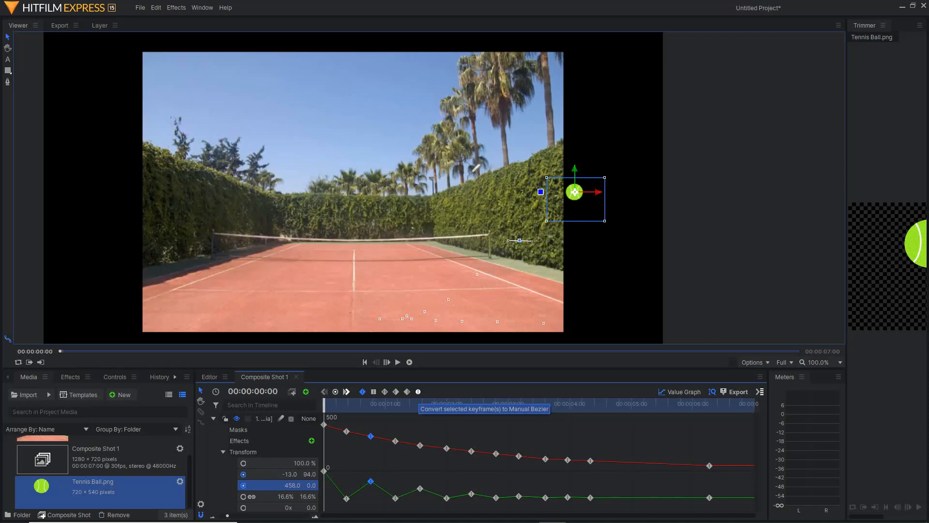
click(418, 392)
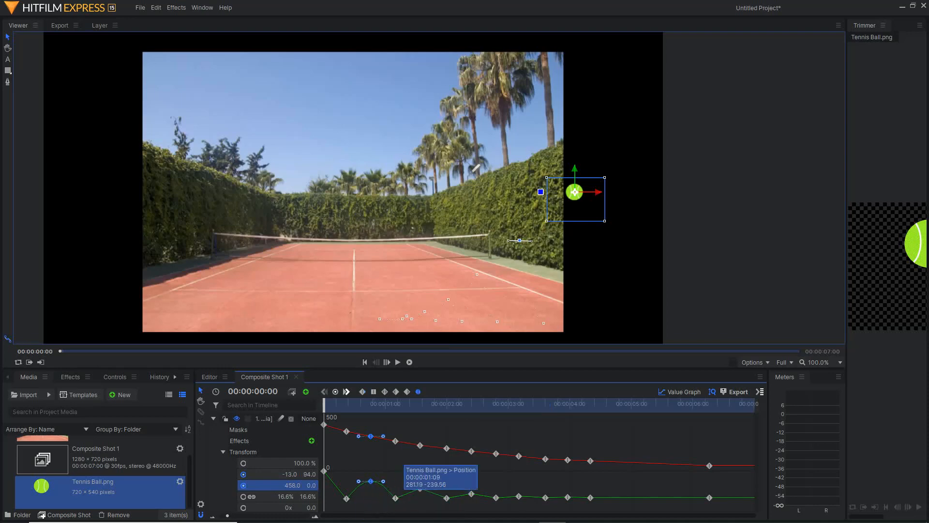
click(420, 488)
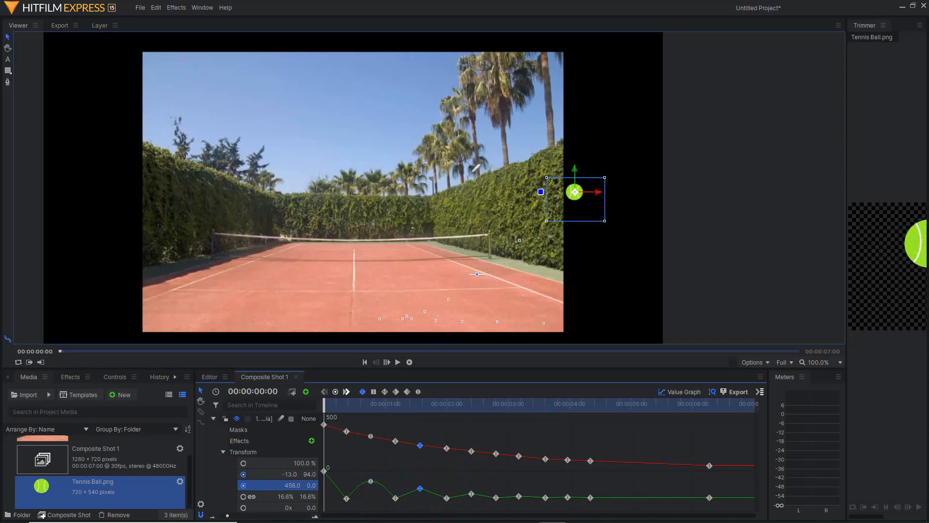
click(418, 392)
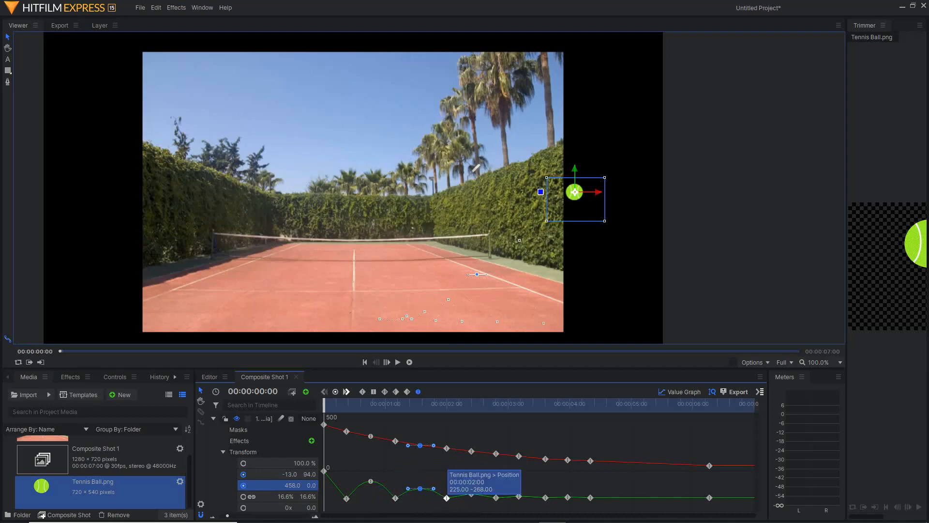
Step: Move the ball's ground-contact position keyframe at 00:00:02:00 earlier to 00:00:01:24
drag(447, 498, 441, 497)
key(ctrl+z)
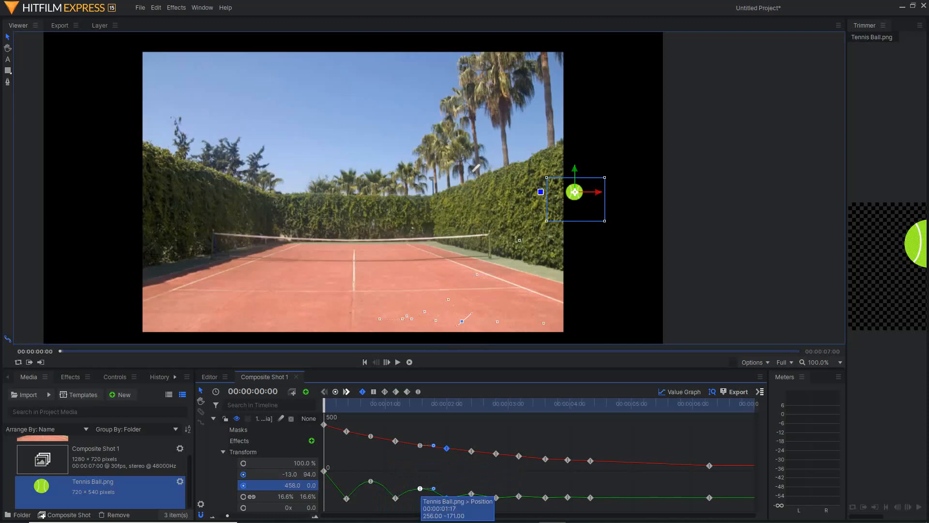
click(420, 488)
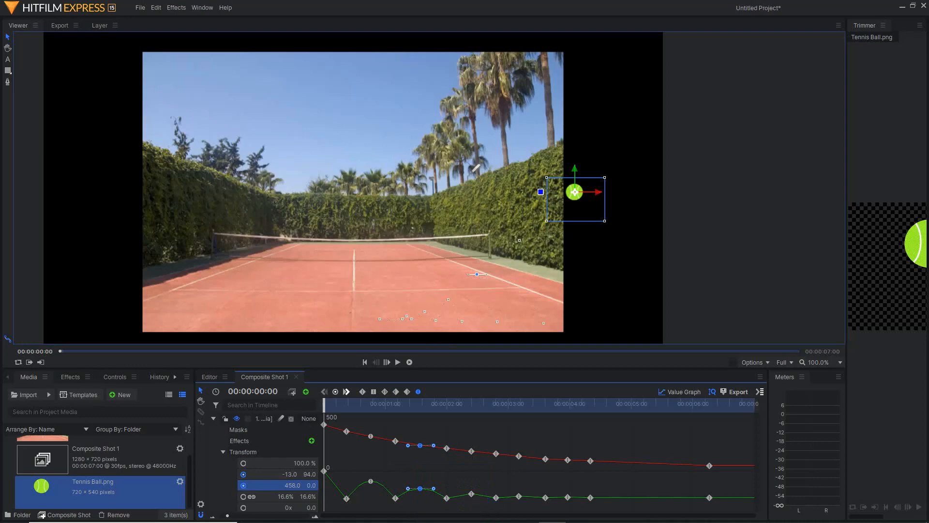
drag(447, 498, 434, 499)
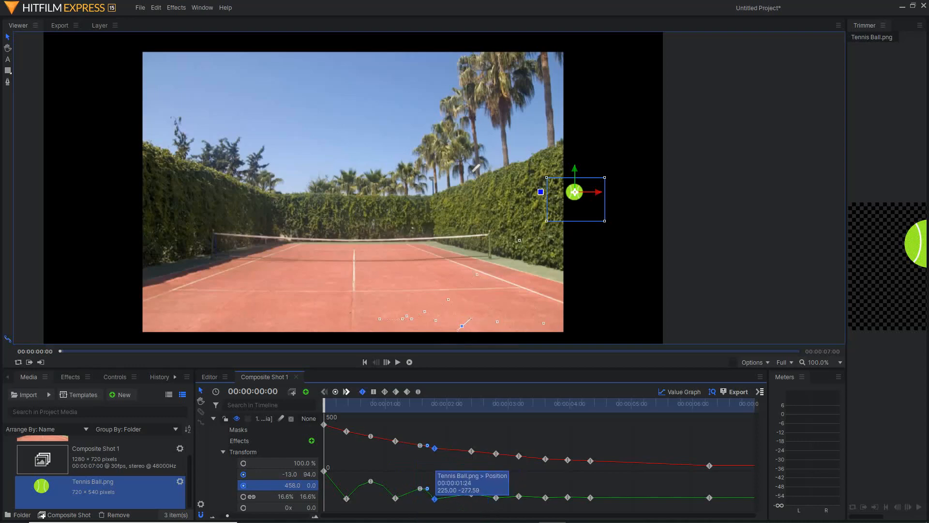
Step: Shift the second bounce-peak keyframe slightly earlier between its neighbouring ground contacts and raise its outgoing Bezier handle
click(419, 487)
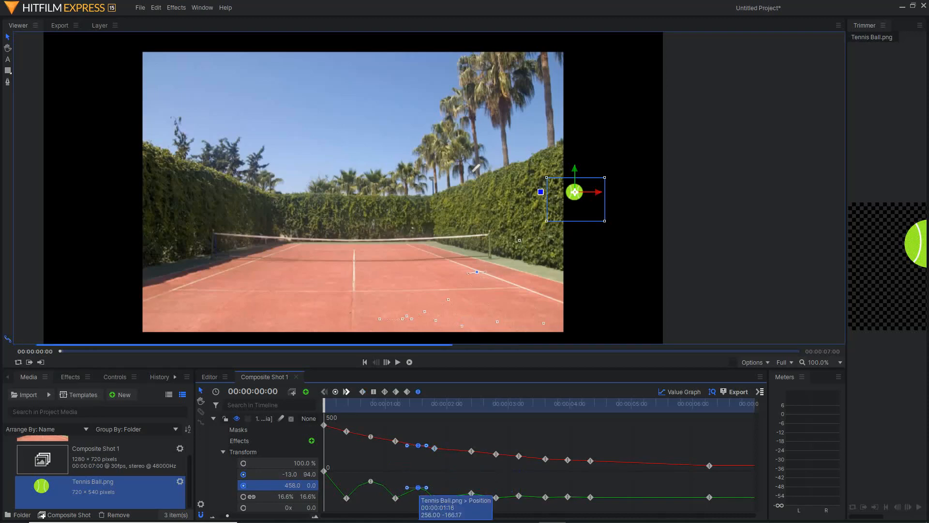
drag(419, 487, 417, 487)
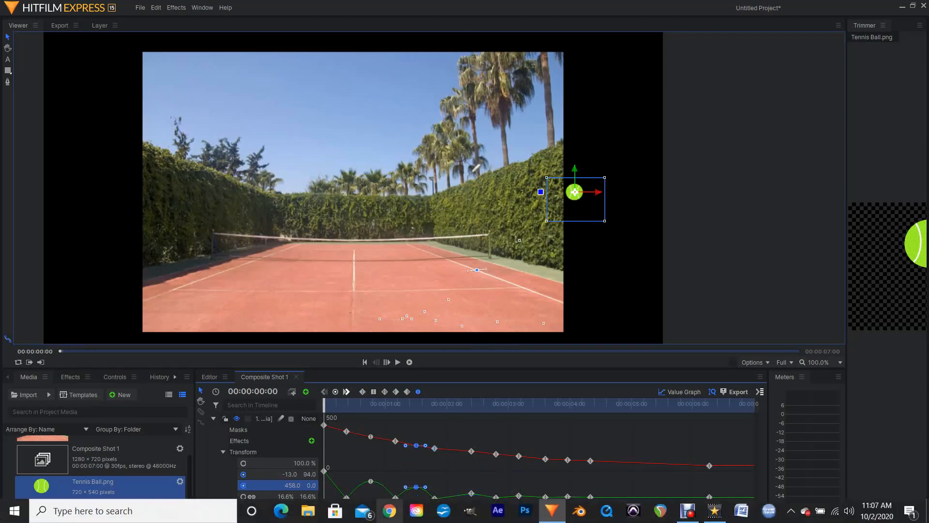
drag(417, 486, 414, 487)
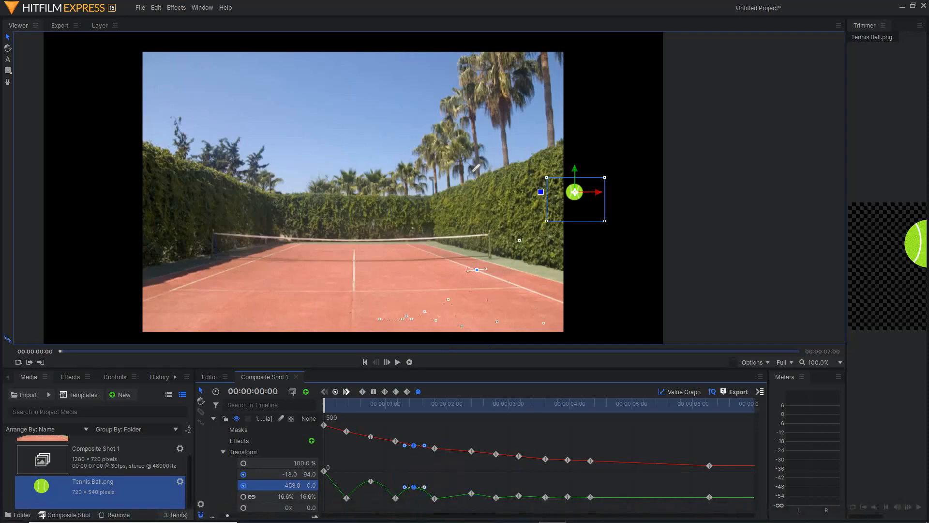
drag(425, 486, 426, 483)
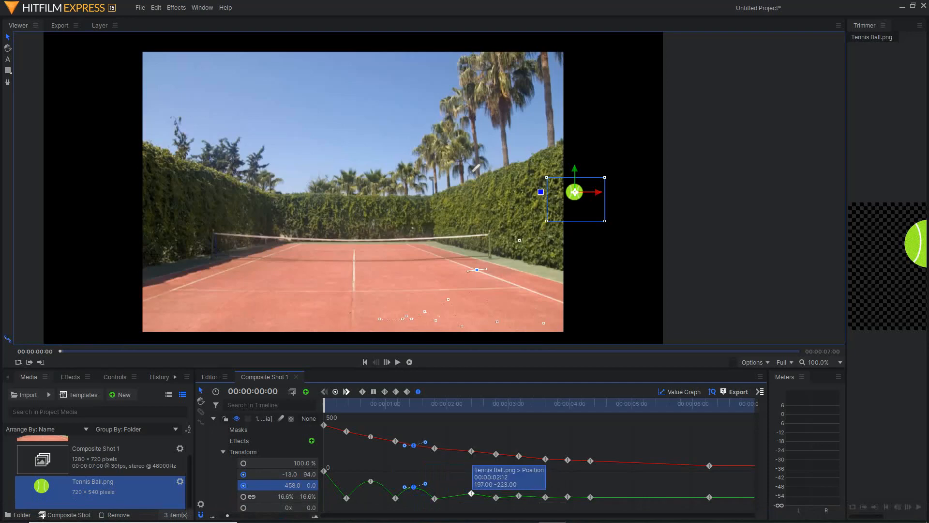
Step: Move the third bounce-peak keyframe at 00:00:02:12 and the ground-contact keyframe at 00:00:02:24 earlier to tighten the bounce
click(472, 493)
drag(471, 493, 459, 495)
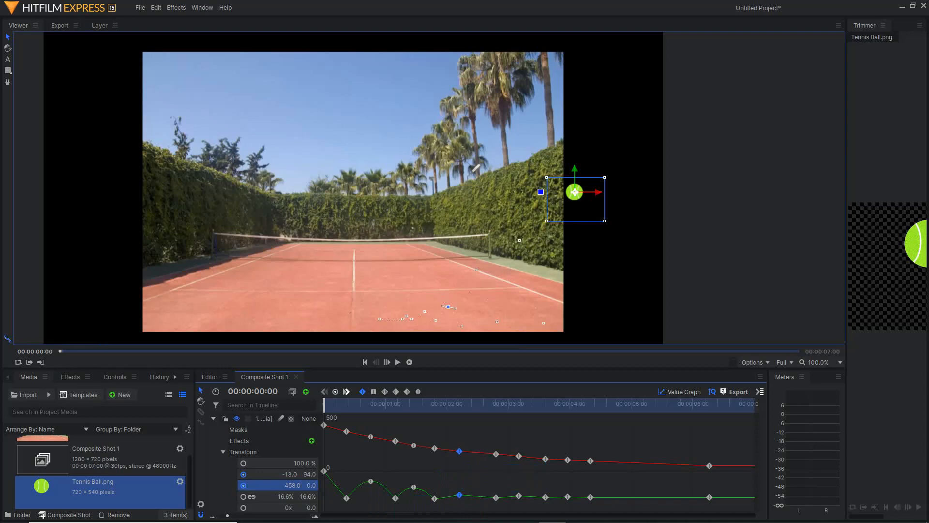
mouse_move(496, 498)
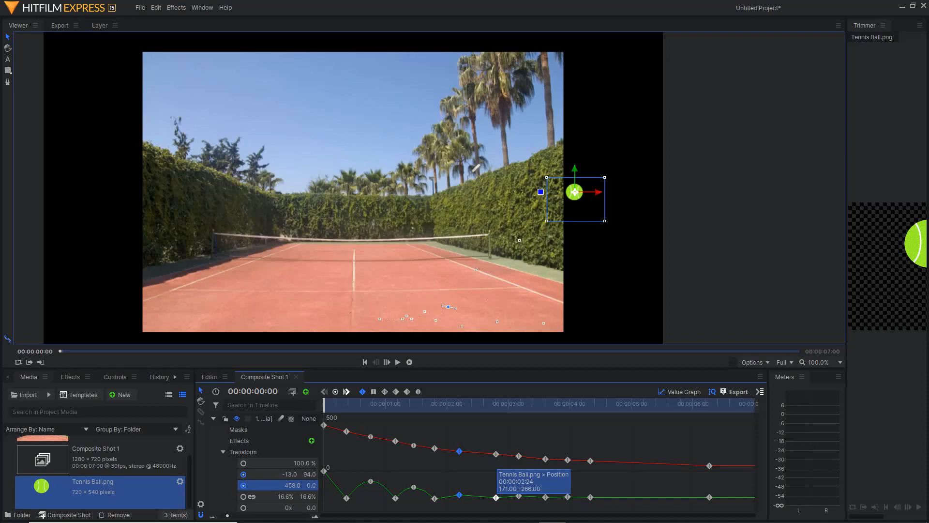
drag(497, 497, 482, 497)
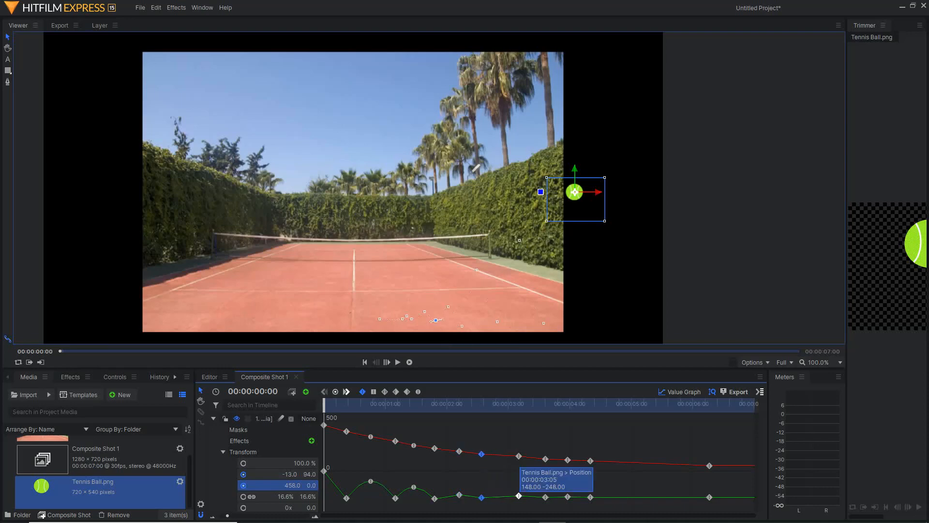
Step: Move the four position keyframes between the third bounce's ground contact and the final keyframe earlier to shorten the small bounces
click(519, 496)
drag(519, 496, 545, 496)
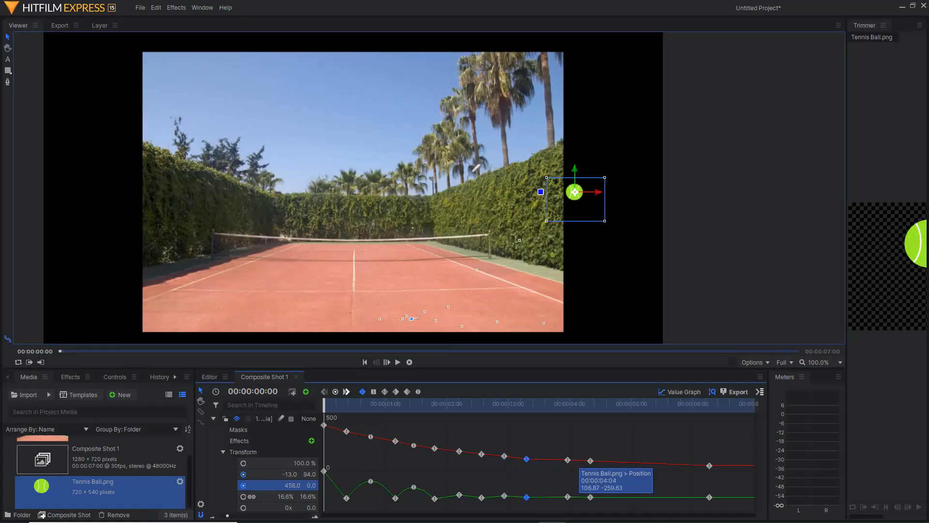
mouse_move(580, 497)
mouse_down()
mouse_move(547, 496)
mouse_move(591, 496)
mouse_move(568, 496)
mouse_up()
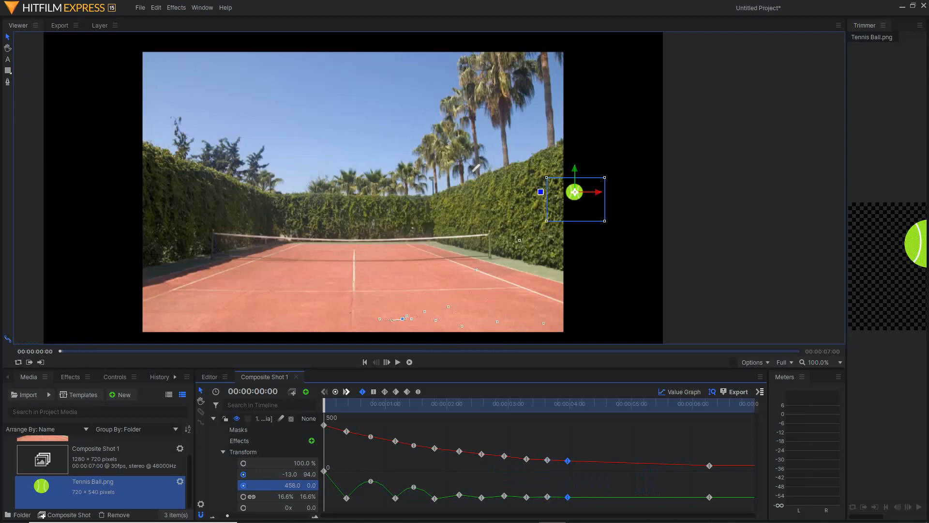
Step: Tighten the spacing of the small bounces further, moving the fourth bounce's ground-contact keyframe to 00:00:03:04 and its neighbours slightly earlier
click(505, 496)
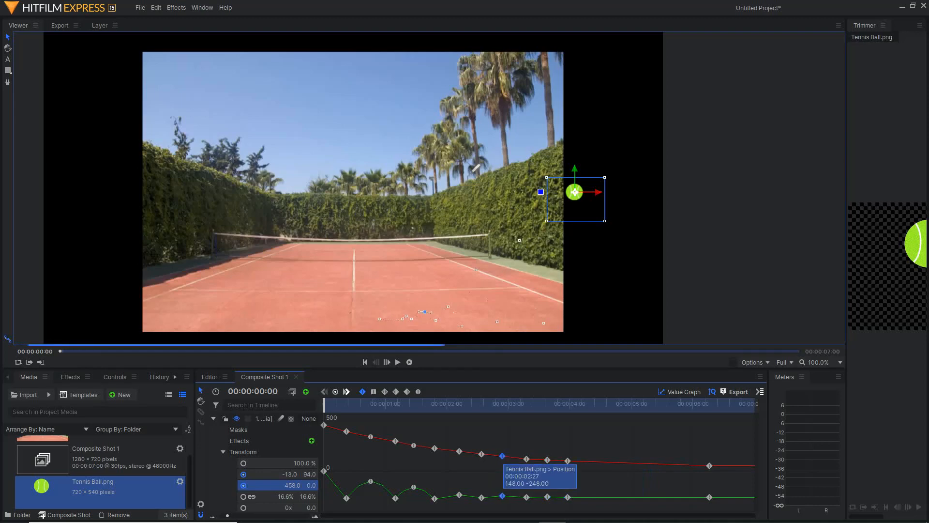
drag(504, 456, 500, 456)
click(527, 459)
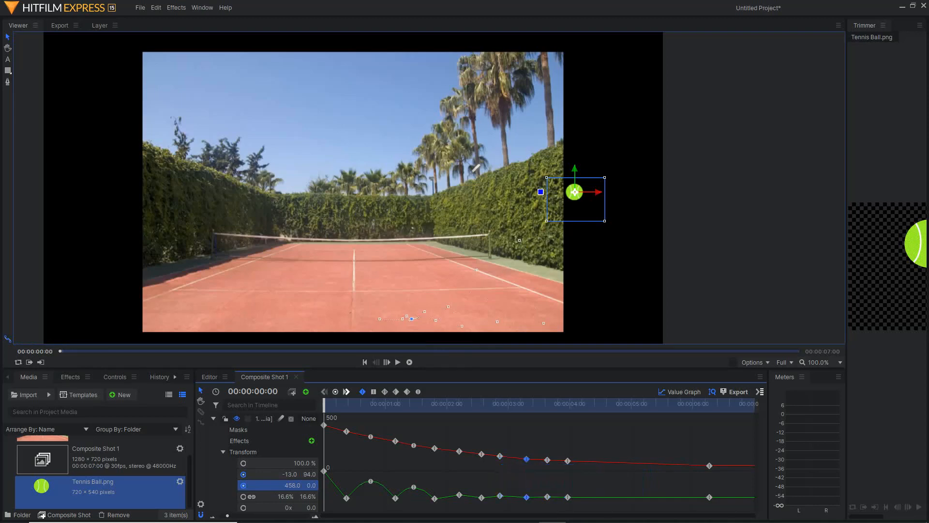
drag(526, 459, 517, 459)
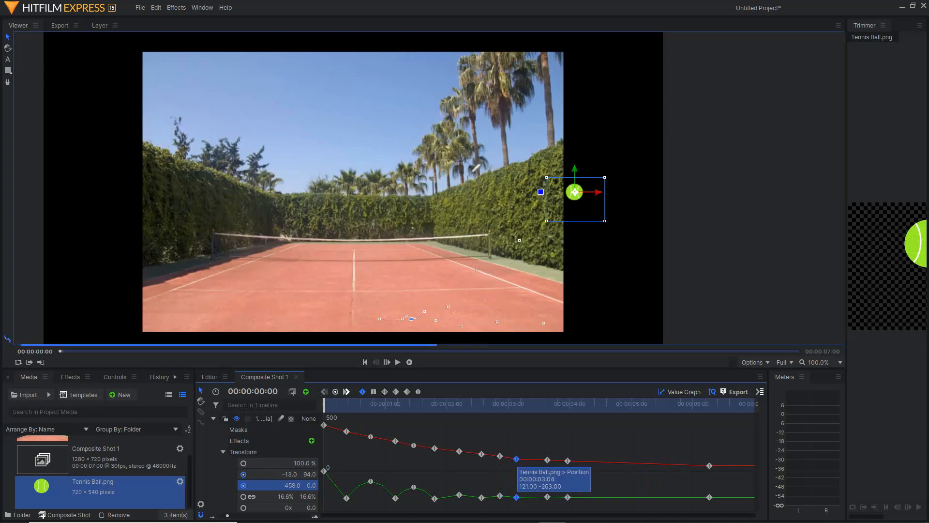
click(548, 459)
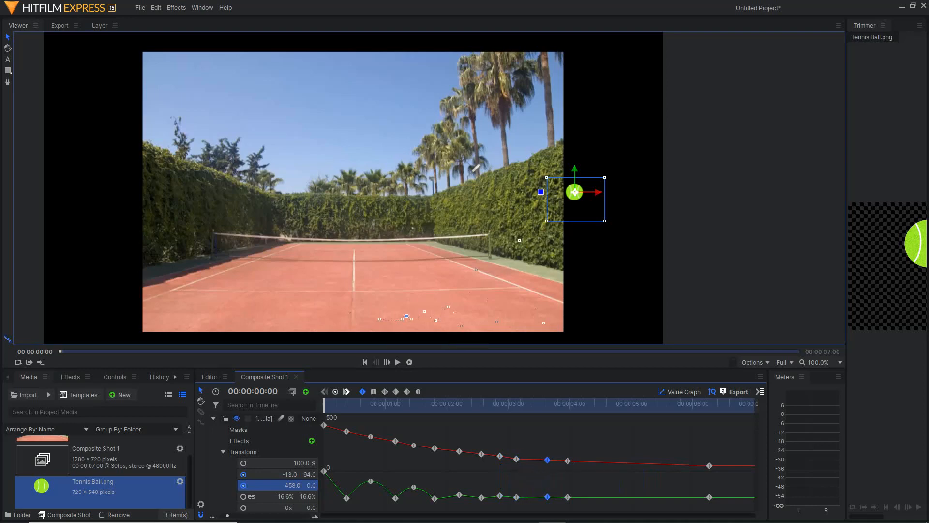
mouse_move(546, 459)
mouse_down()
mouse_move(531, 460)
mouse_move(567, 460)
mouse_move(543, 460)
mouse_up()
Step: Move the final position keyframe earlier to just before the 5-second mark and preview the animation
click(710, 498)
drag(710, 497, 615, 497)
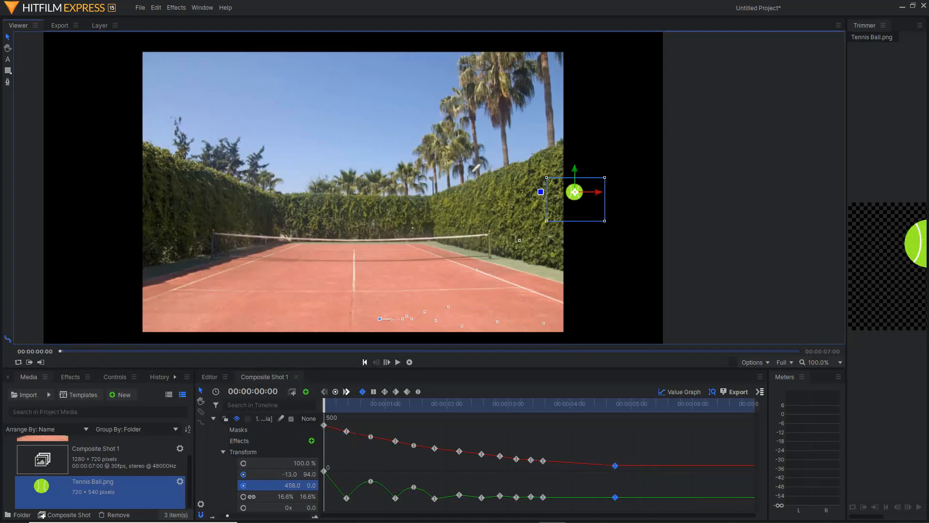
click(409, 363)
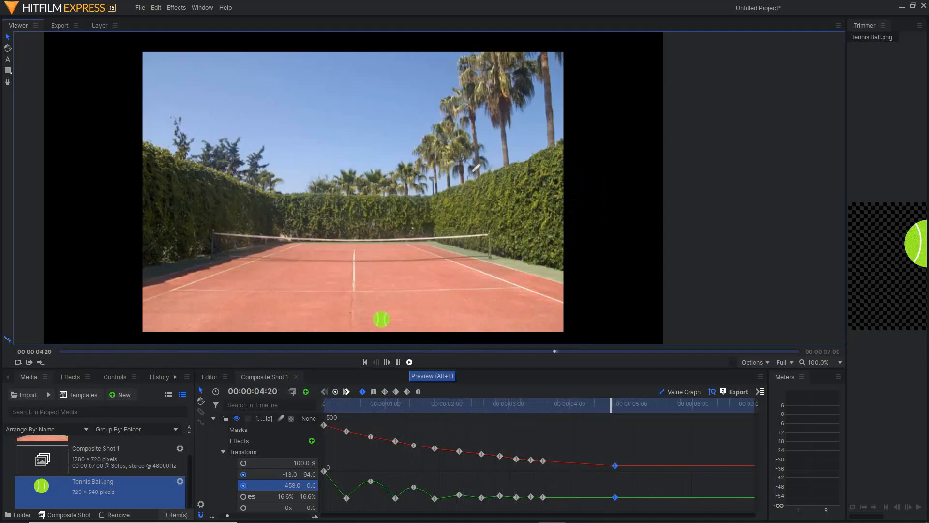
key(space)
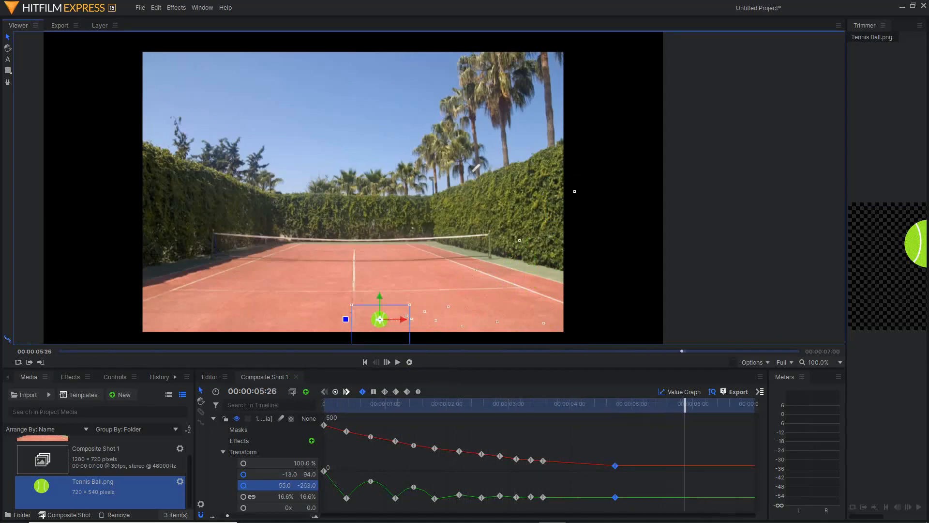
Step: Move the ground-contact keyframe at 00:00:01:24 slightly earlier, and shift the third bounce peak earlier and higher
mouse_move(434, 448)
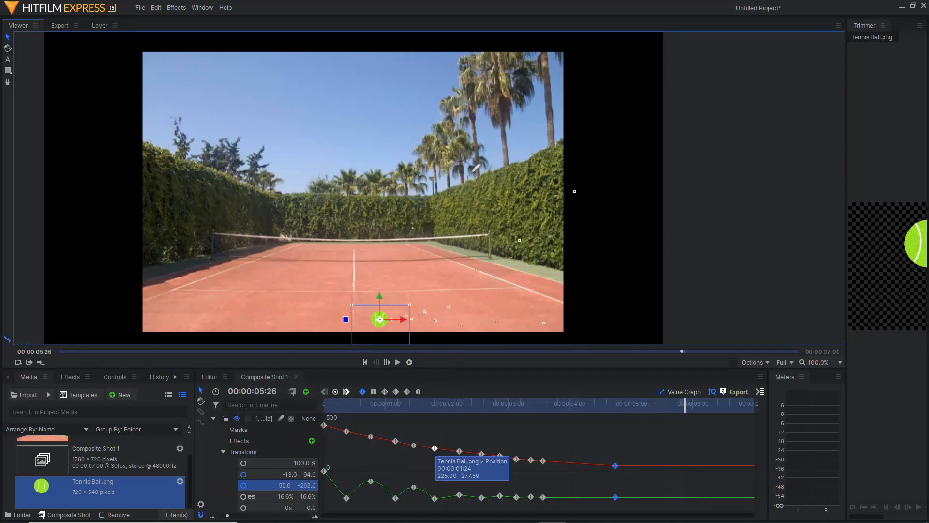
click(435, 448)
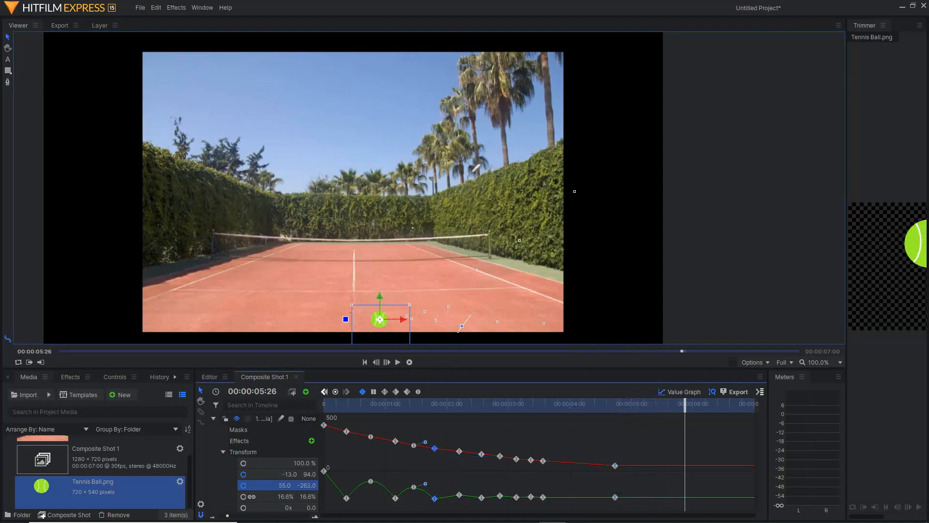
drag(435, 448, 428, 449)
drag(459, 496, 444, 493)
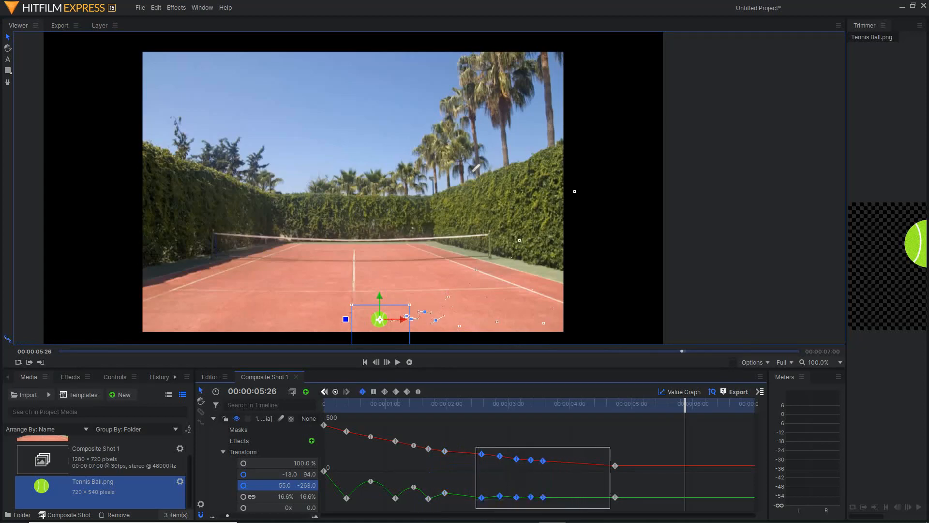
Step: Shift all position keyframes from 00:00:02:17 onward earlier as a group, ending at 00:00:04:12, and play the animation from the start
drag(610, 509, 622, 508)
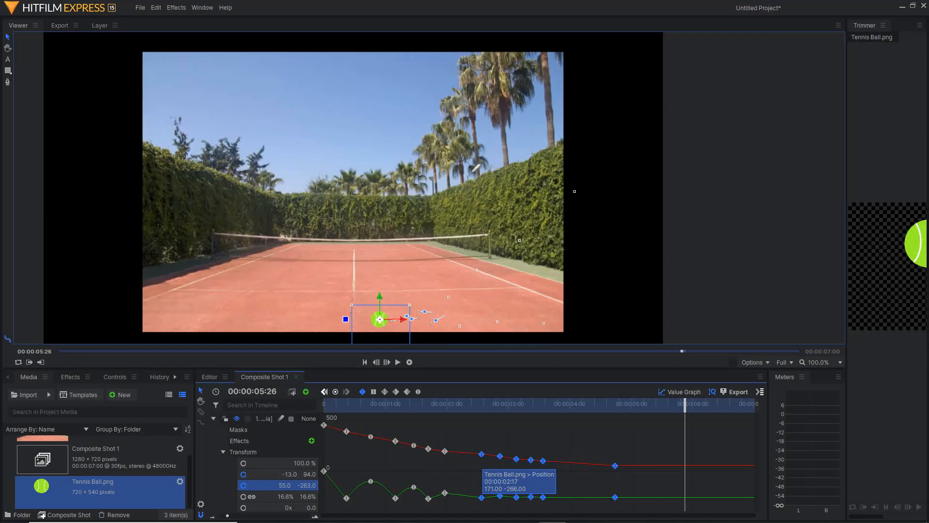
drag(481, 498, 461, 497)
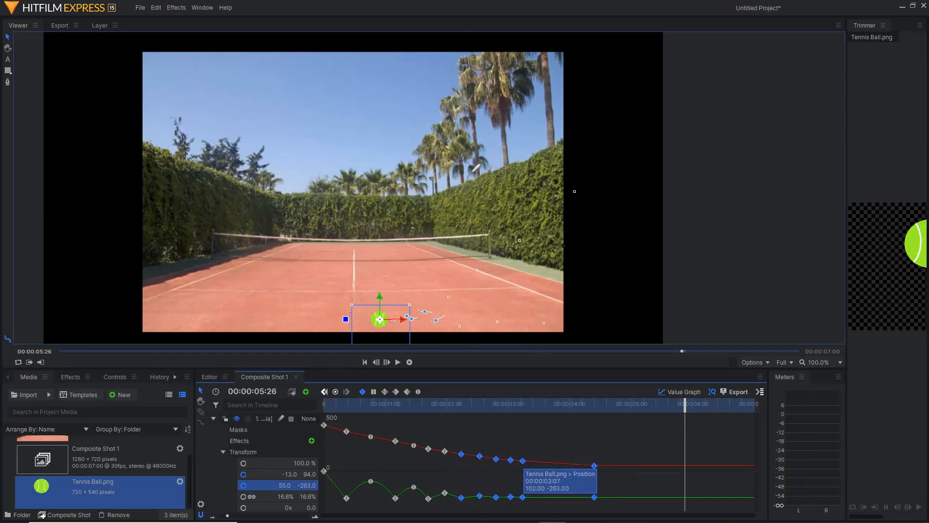
key(Home)
key(space)
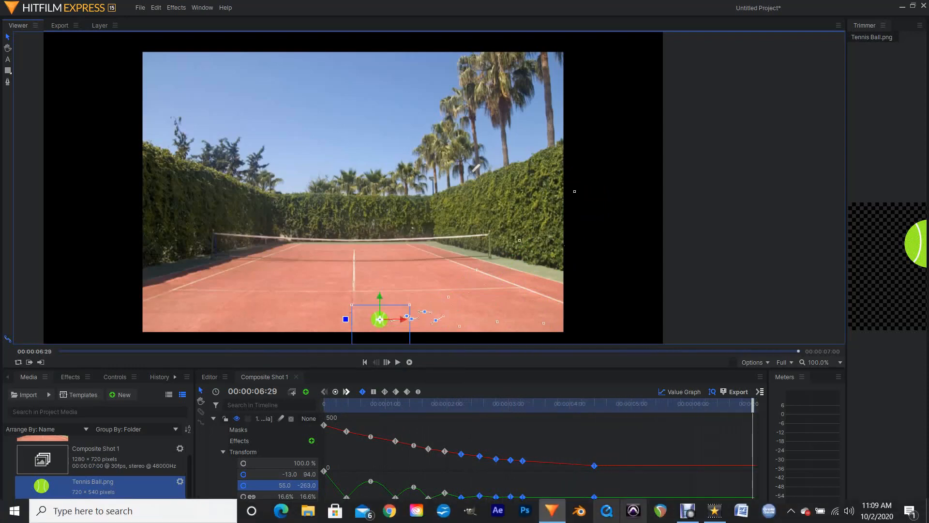
Step: Move the final position keyframe from 00:00:04:12 earlier to 00:00:04:03
click(624, 404)
click(622, 481)
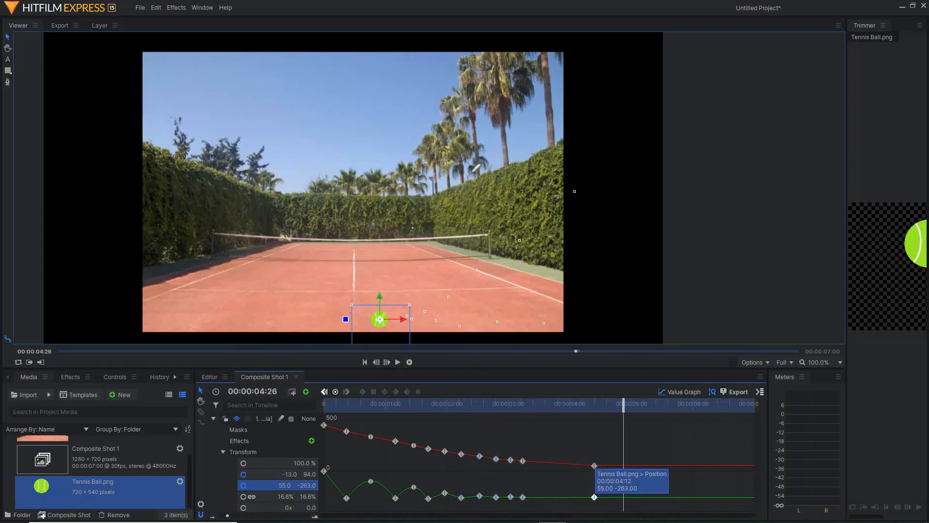
click(595, 497)
drag(595, 465, 576, 465)
Step: Play back the last bounces and the whole animation from the start to check how the ball rolls to a stop
click(465, 404)
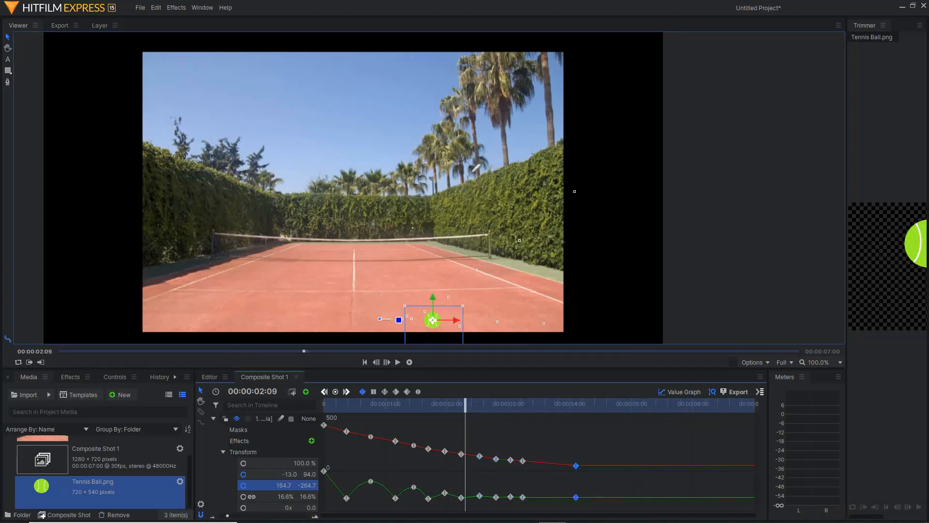
key(space)
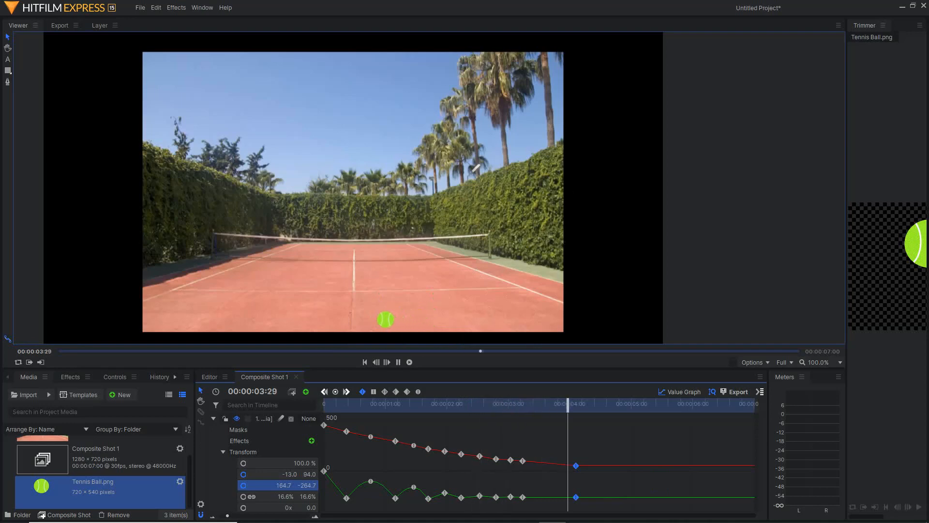
key(space)
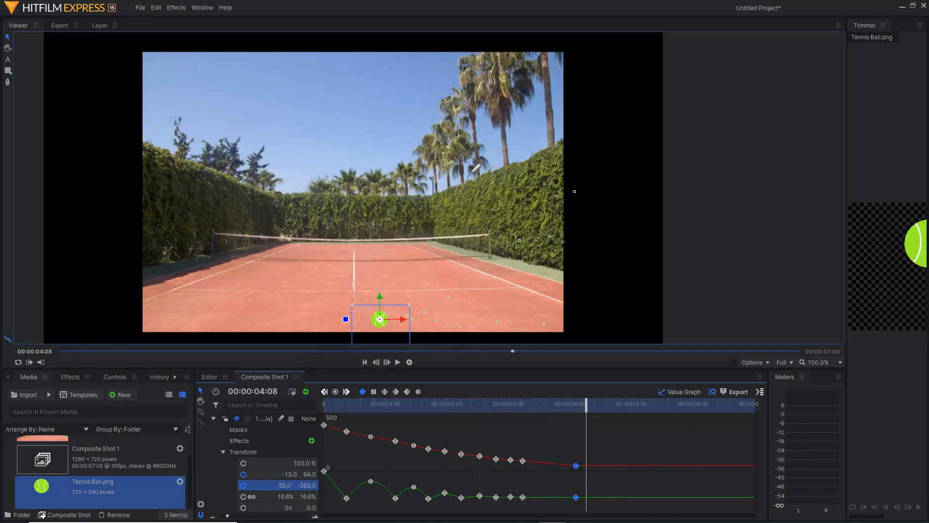
click(426, 404)
key(space)
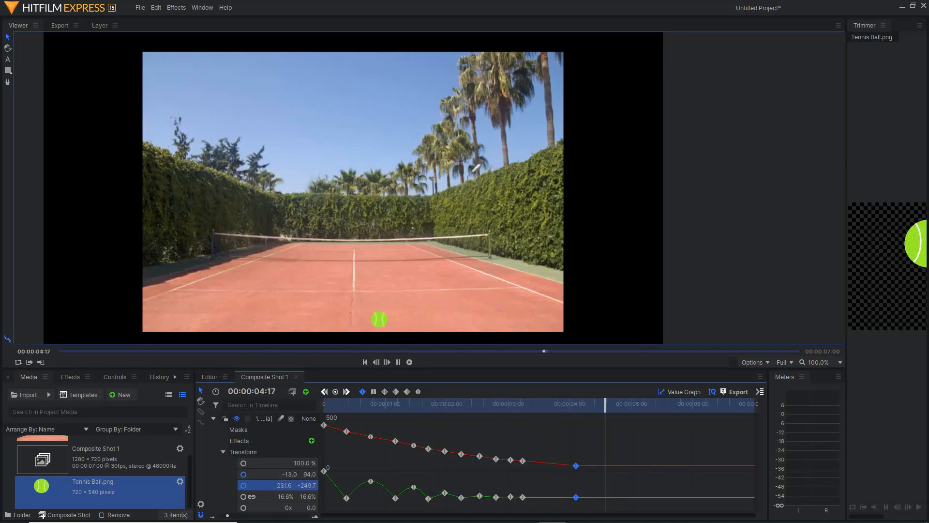
key(space)
key(Home)
key(space)
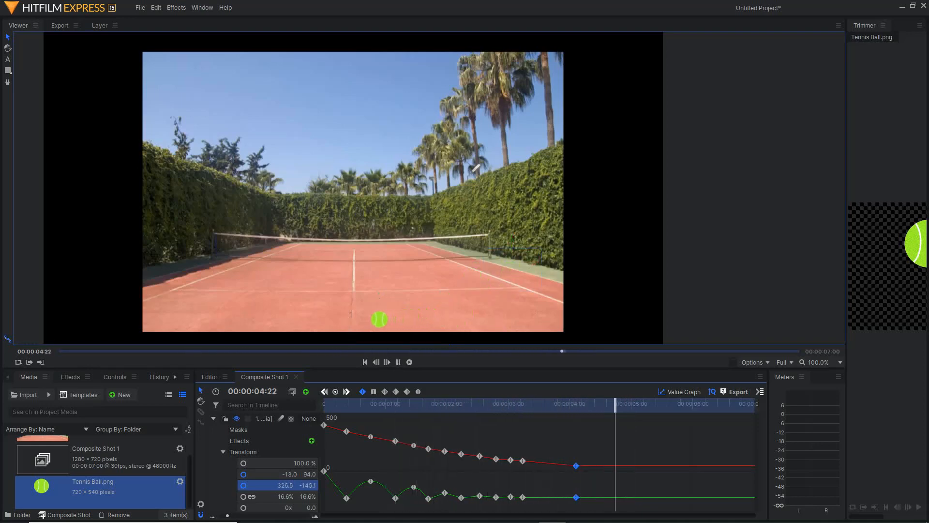
key(space)
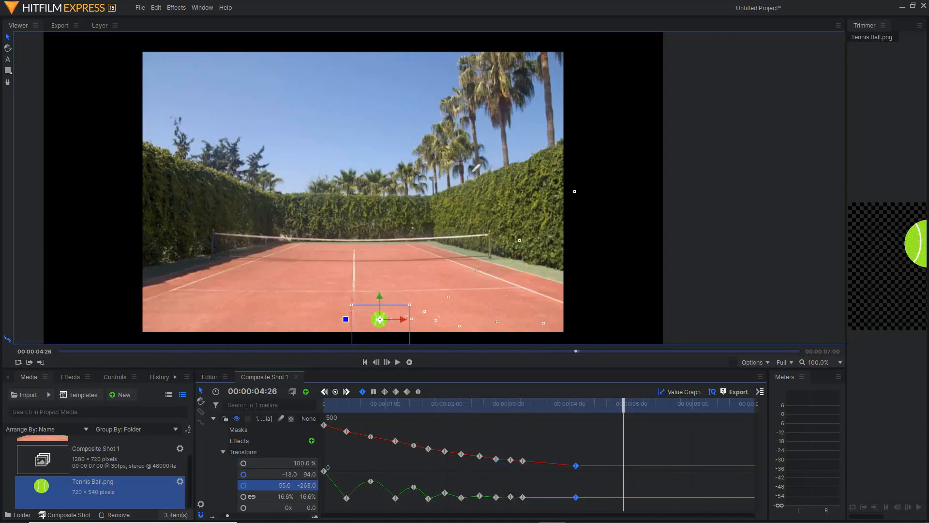
Step: Move the second-to-last position keyframe to 00:00:03:11, lower its X value, and replay the end of the animation
mouse_move(576, 466)
click(523, 460)
drag(523, 461, 531, 465)
click(464, 404)
key(space)
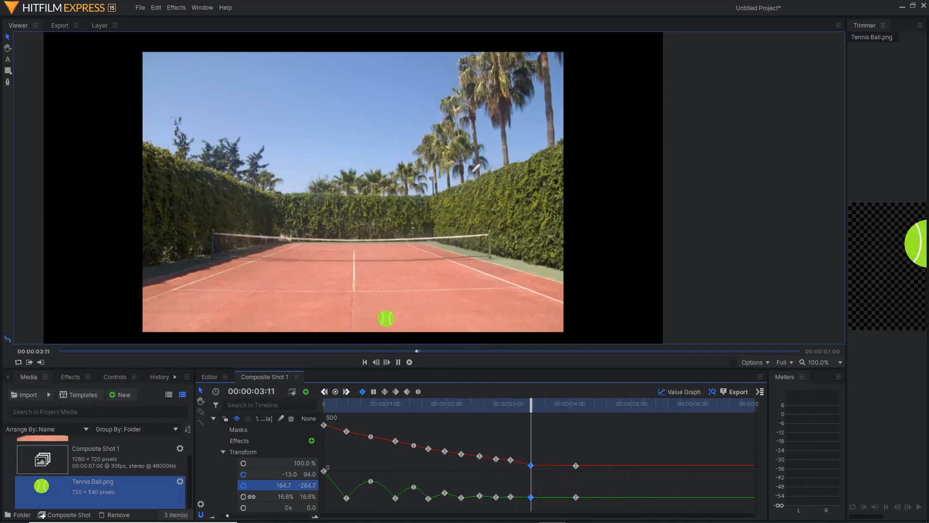
key(space)
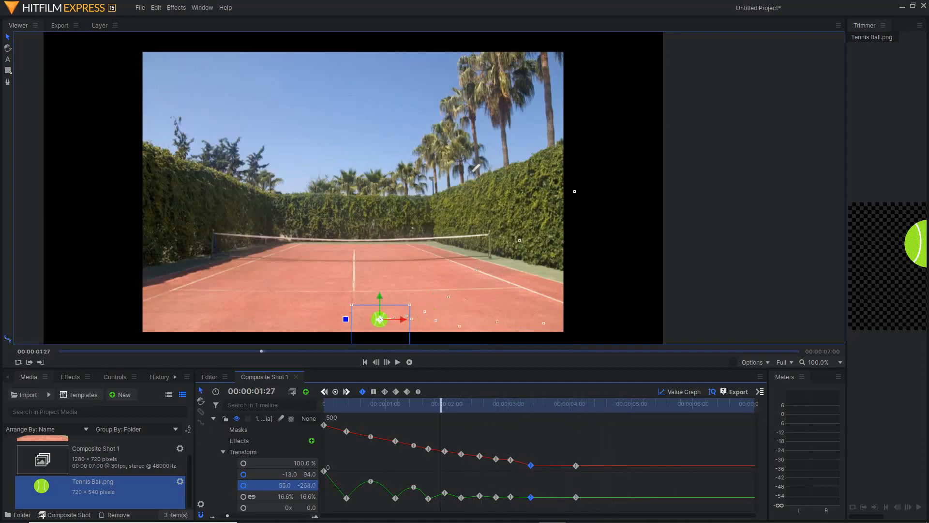
key(space)
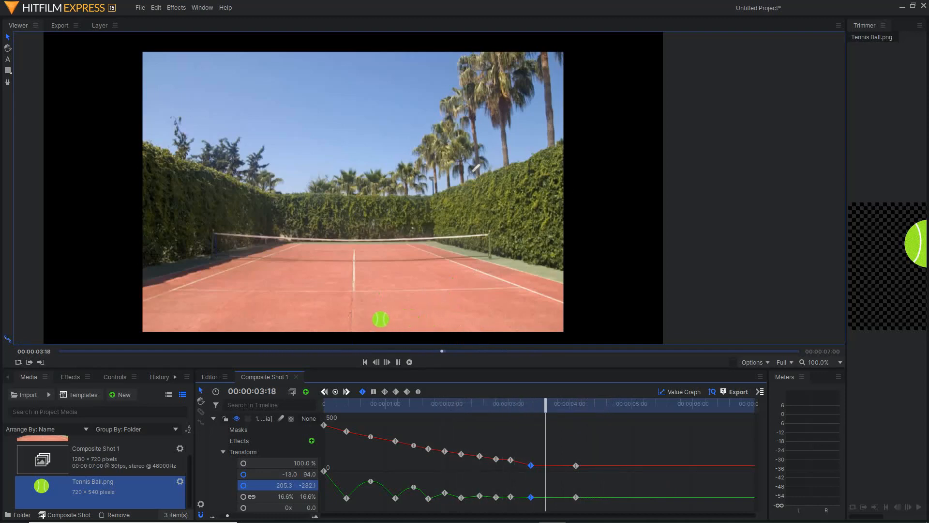
key(space)
Step: Shift the final position keyframe slightly later, move the second-to-last one to 00:00:03:17 at X 68.16, and replay the ending
mouse_move(576, 466)
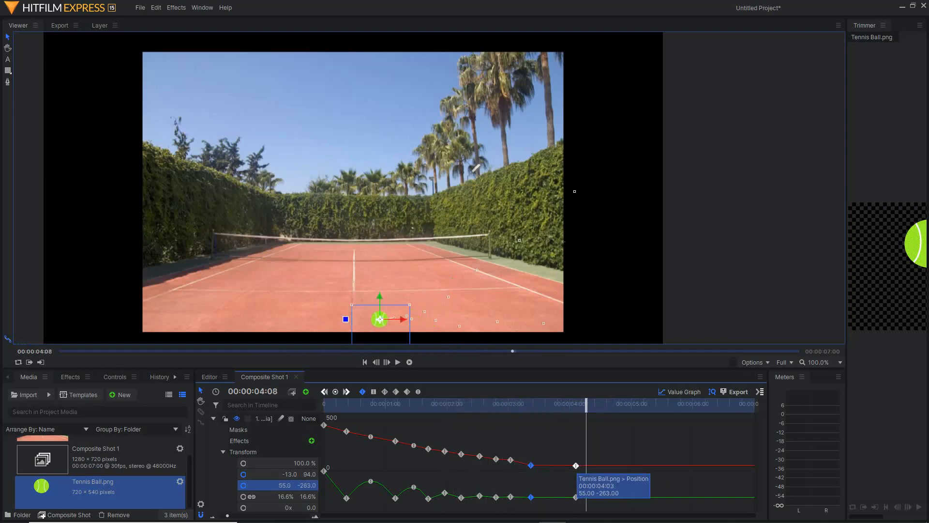
drag(576, 465, 591, 465)
drag(531, 465, 544, 464)
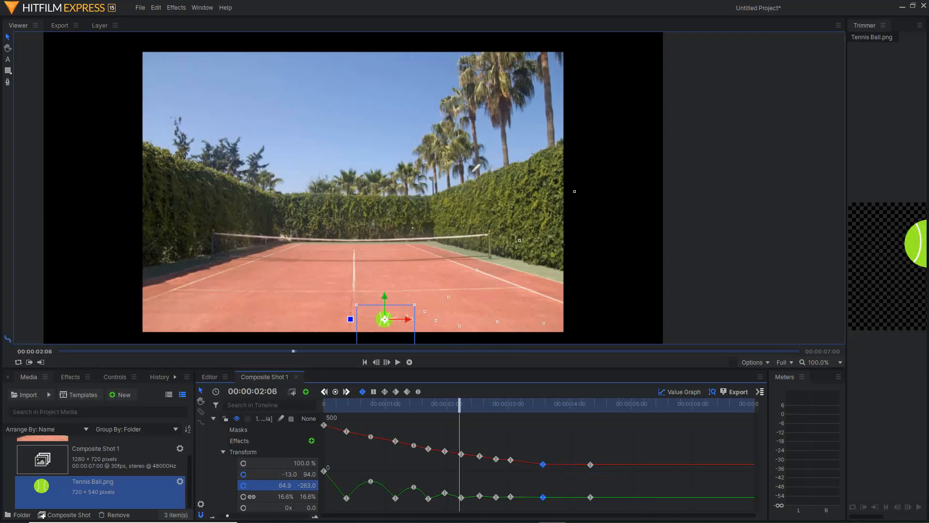
key(space)
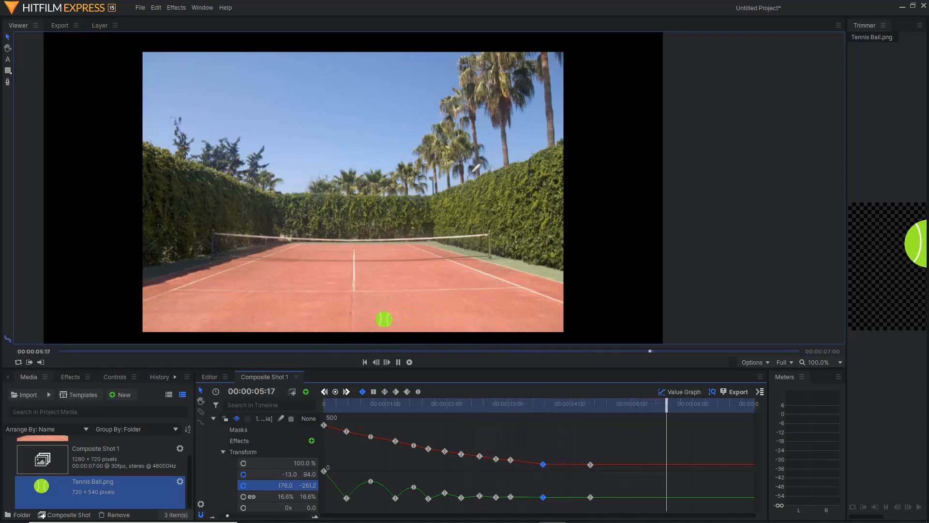
key(space)
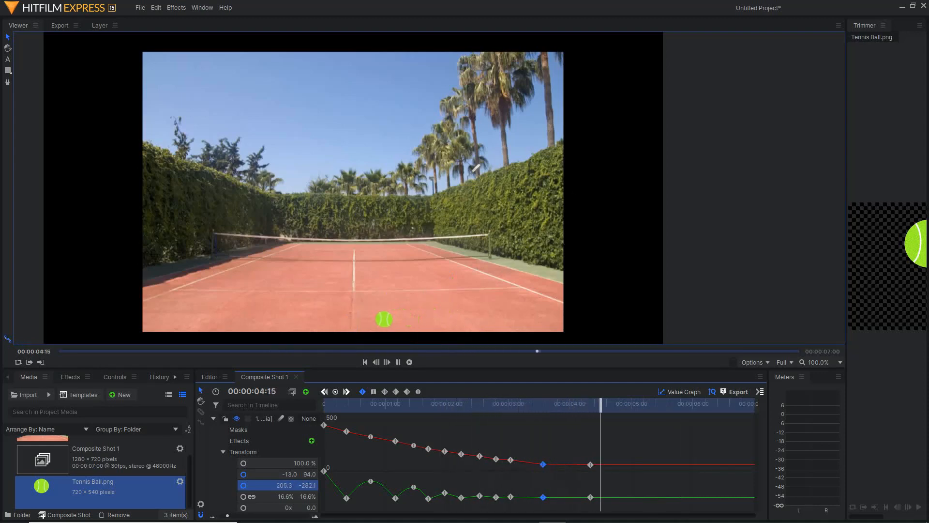
key(space)
Step: Delete the final position keyframe so the ball's motion ends at the preceding keyframe, and replay the ending
click(591, 465)
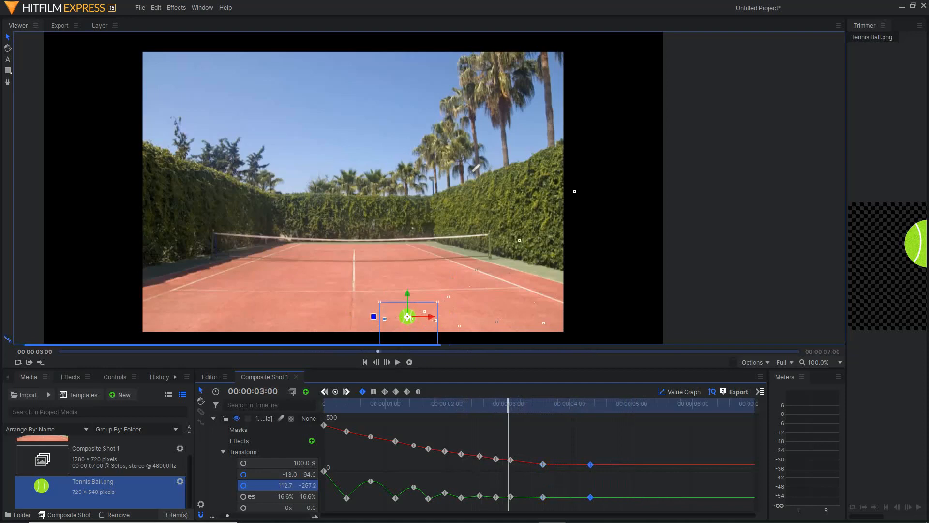
key(space)
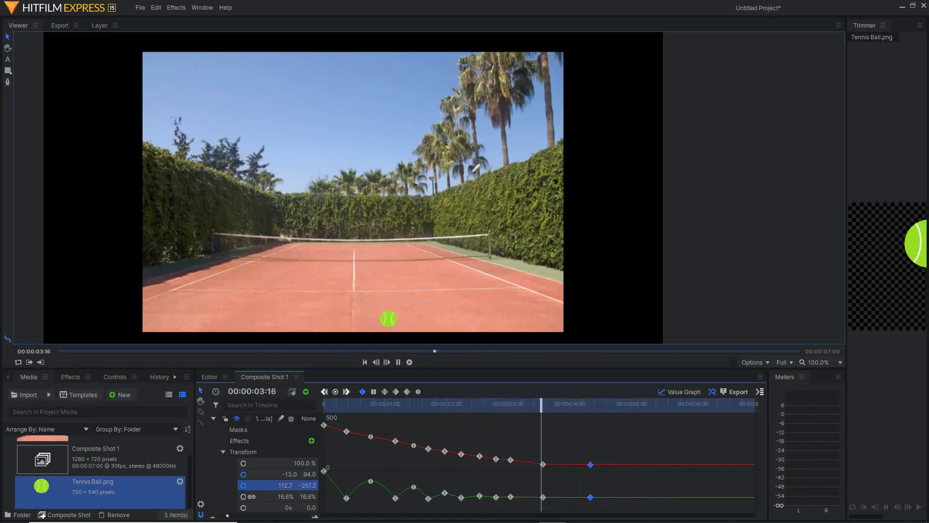
key(space)
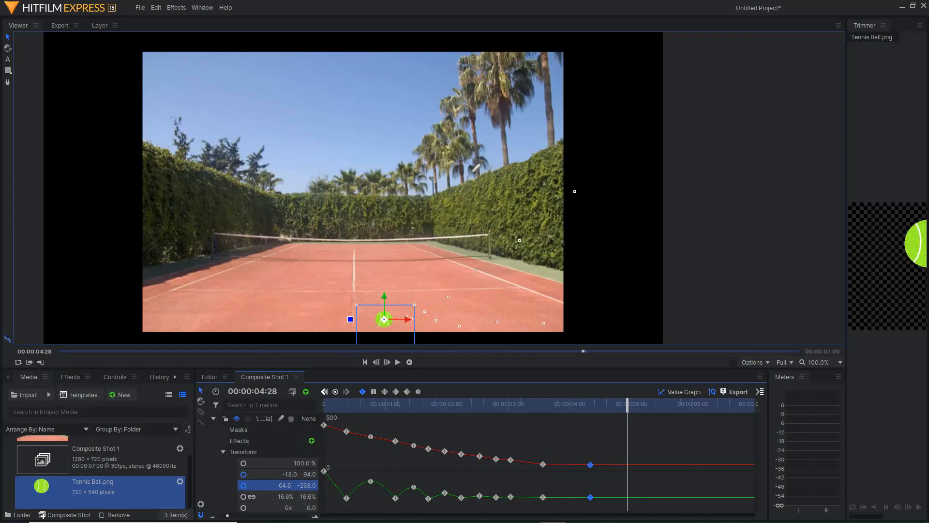
key(Delete)
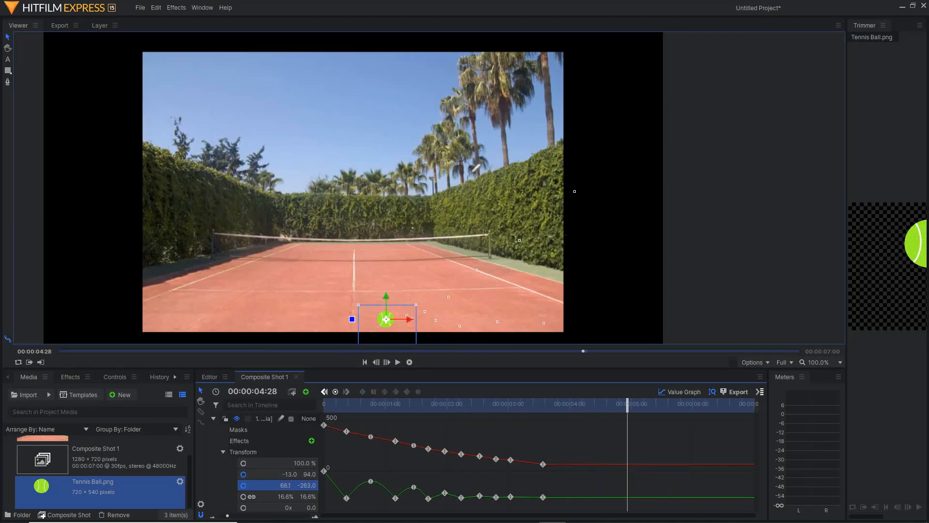
click(472, 404)
key(space)
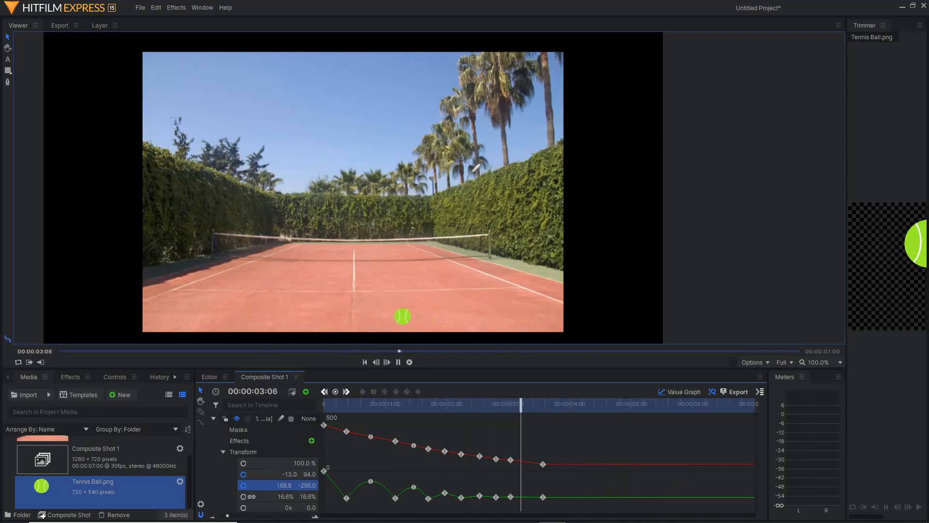
key(space)
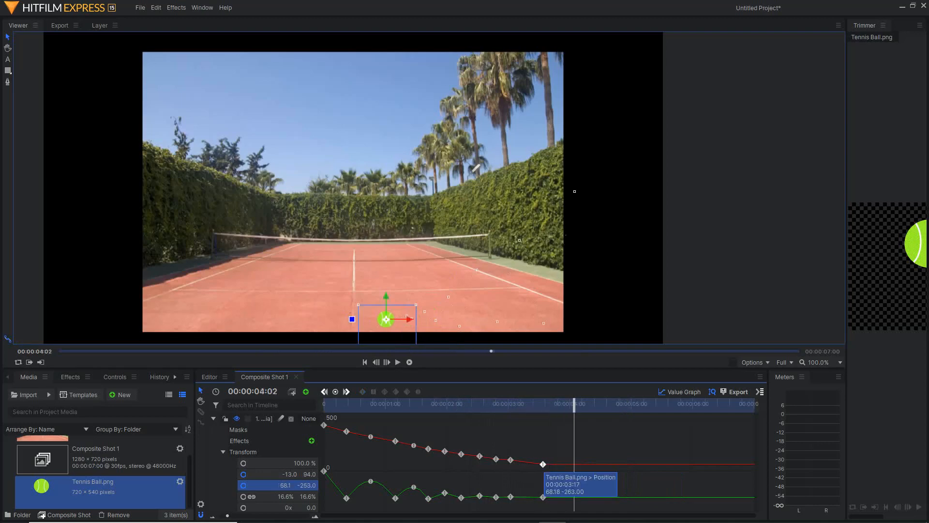
Step: Try the ball's final position keyframe at 00:00:04:04 and replay the last bounces to judge the slower roll
click(543, 463)
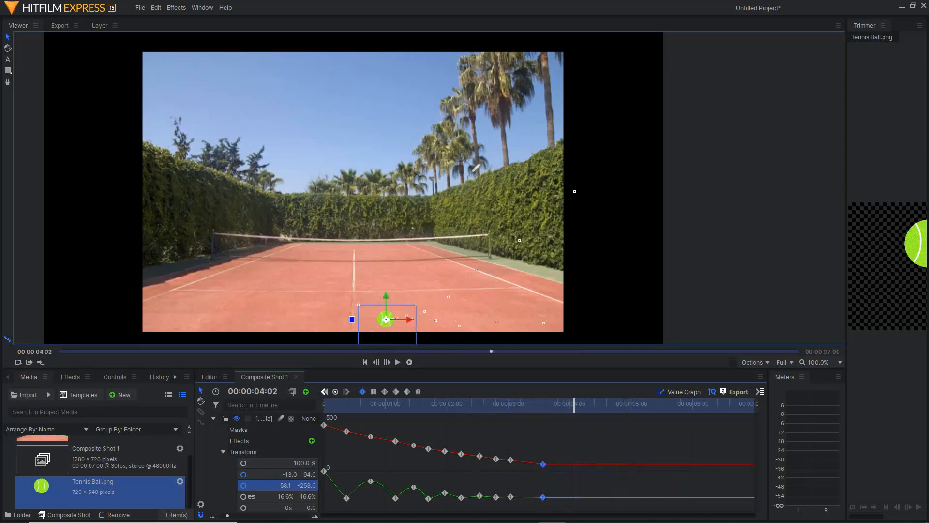
drag(543, 464, 578, 464)
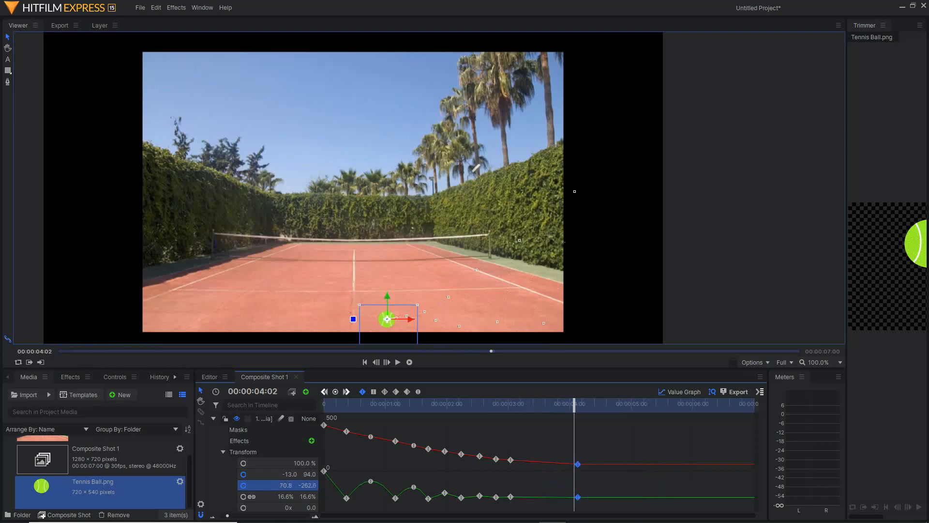
click(482, 404)
key(space)
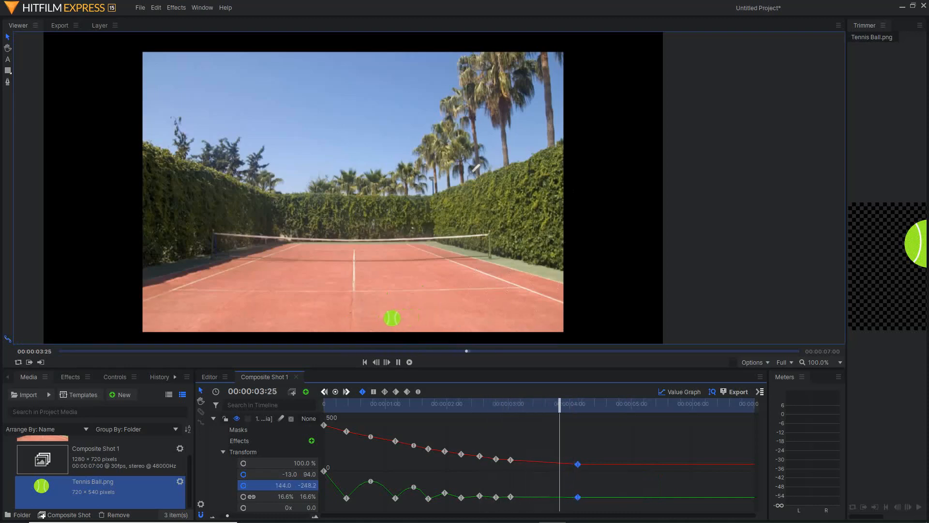
key(space)
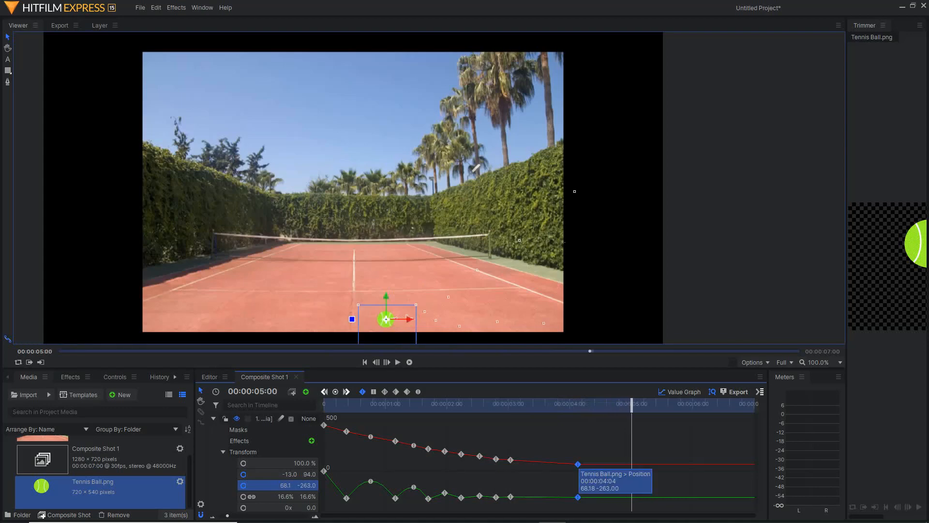
Step: Move the ball's final position keyframe to 00:00:03:29 and replay the ending
drag(578, 465, 567, 464)
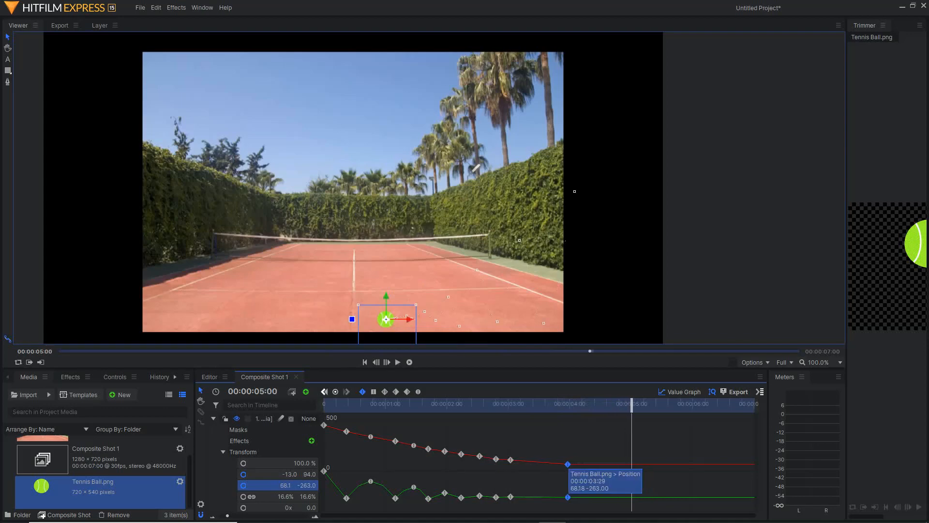
click(463, 405)
key(space)
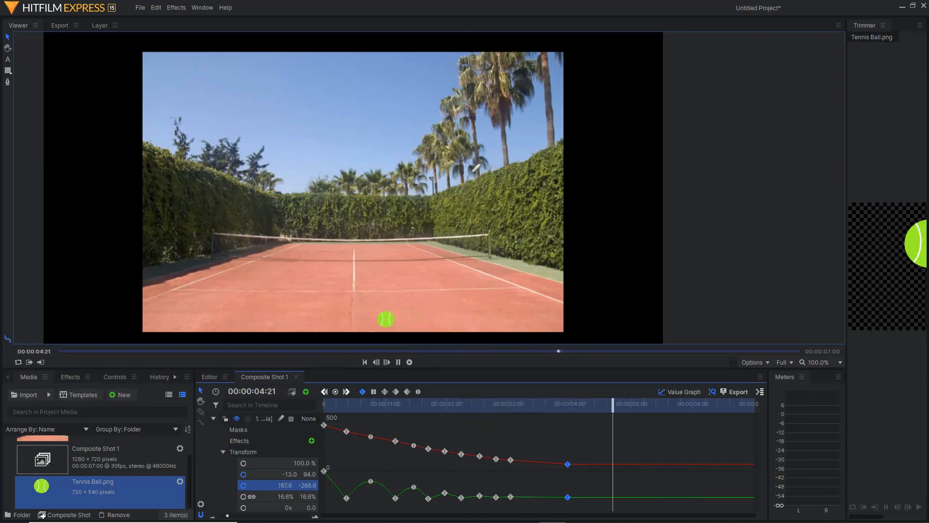
key(space)
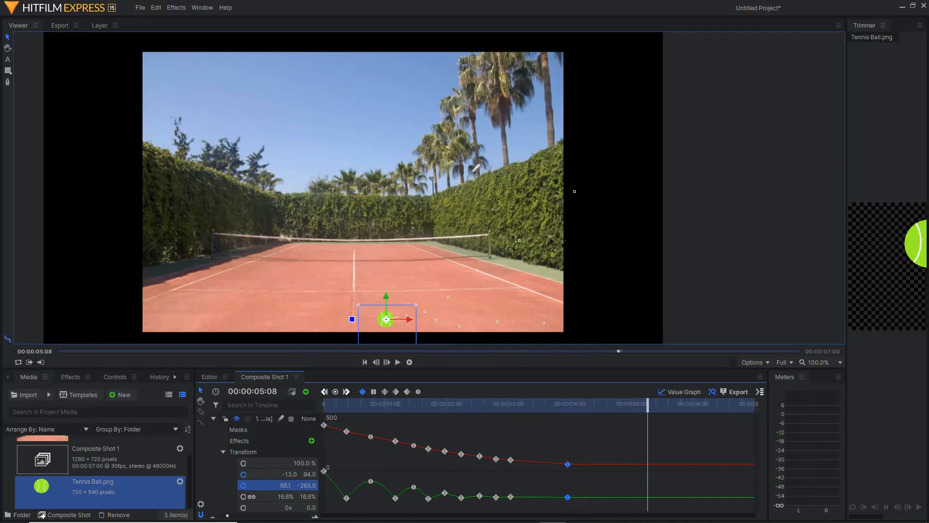
Step: Play the whole animation from the first frame, twice, to check the bounces and how the ball comes to rest
click(365, 362)
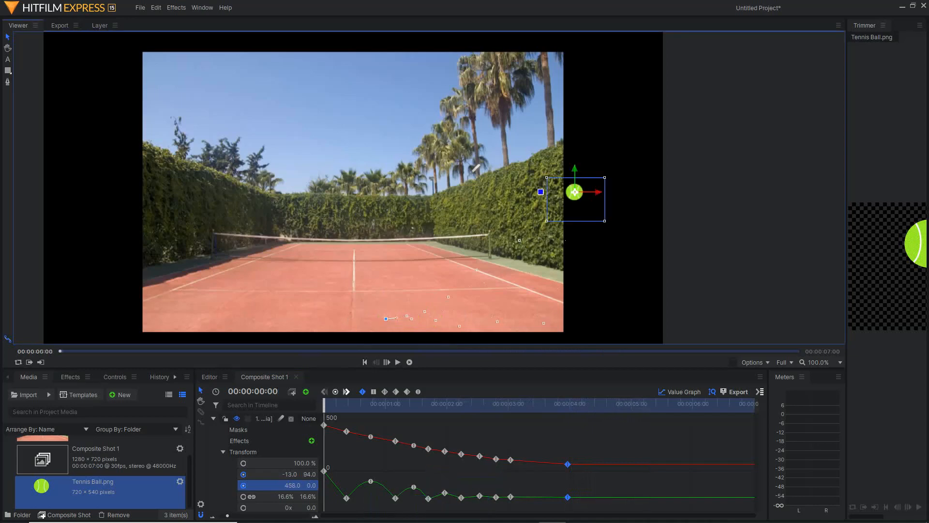
key(space)
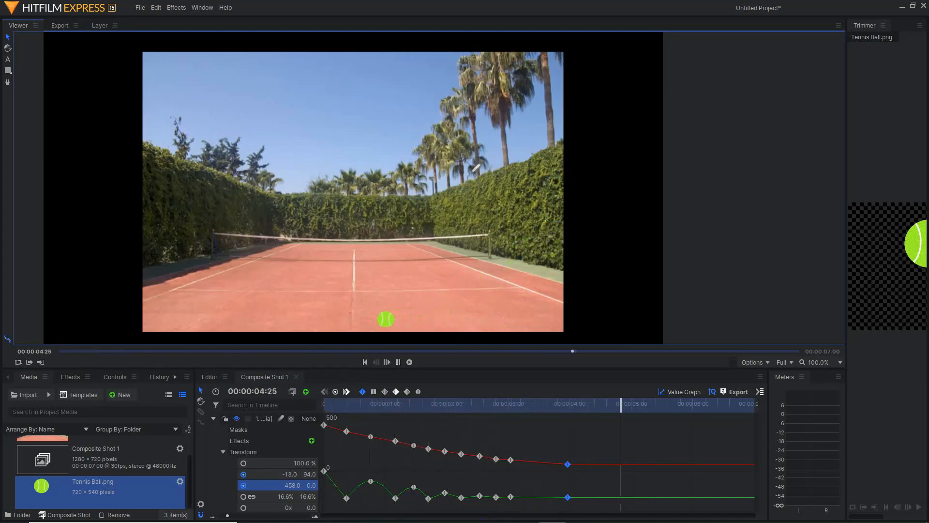
key(space)
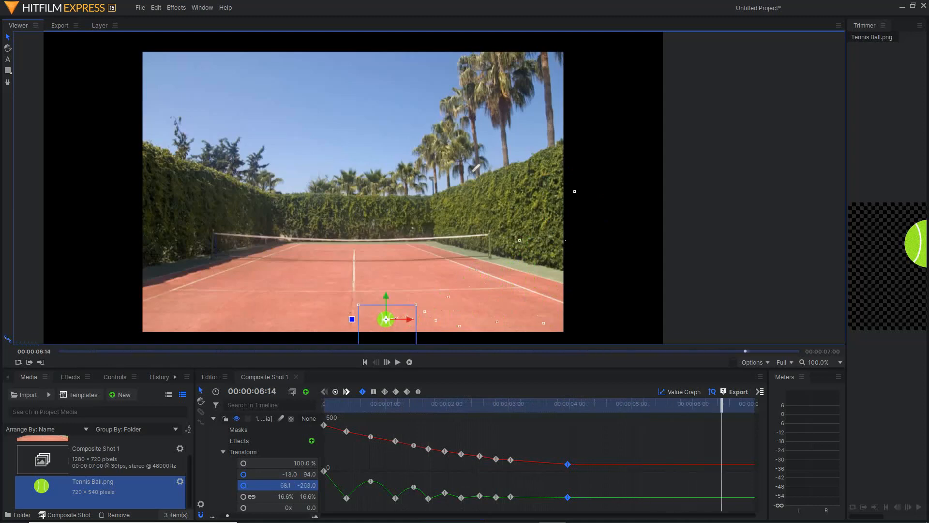
mouse_move(568, 464)
mouse_move(510, 460)
key(Home)
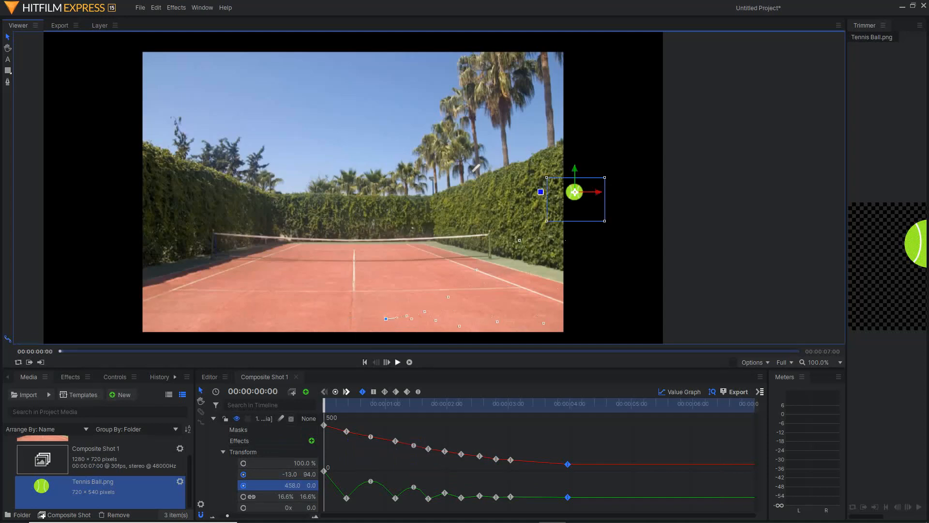
key(space)
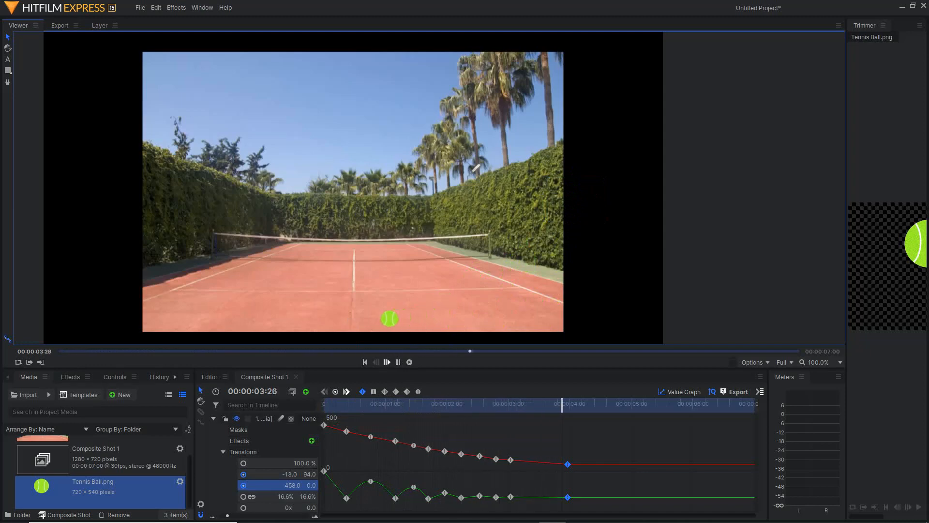
key(space)
key(Home)
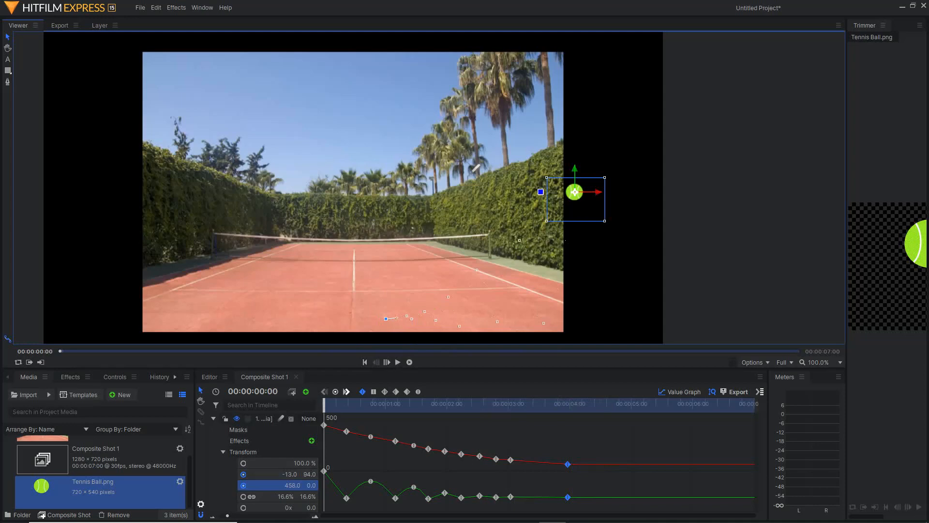
Step: Enlarge the timeline area and widen its layer column so the full transform property names can be read
drag(196, 499, 115, 499)
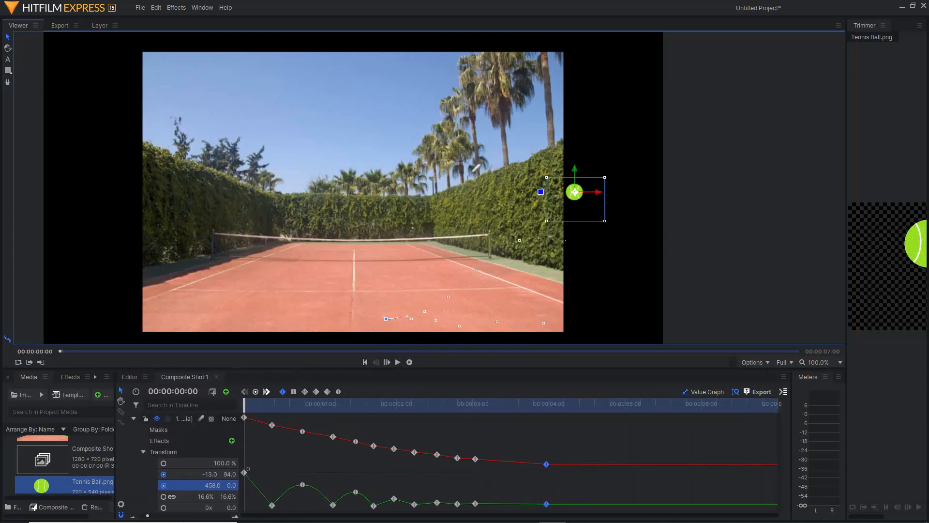
drag(233, 370, 233, 322)
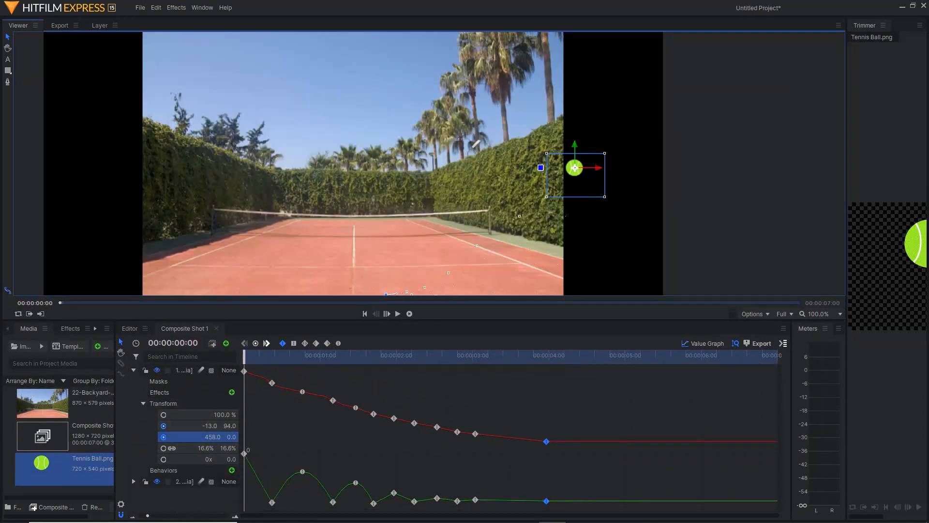
drag(240, 459, 332, 460)
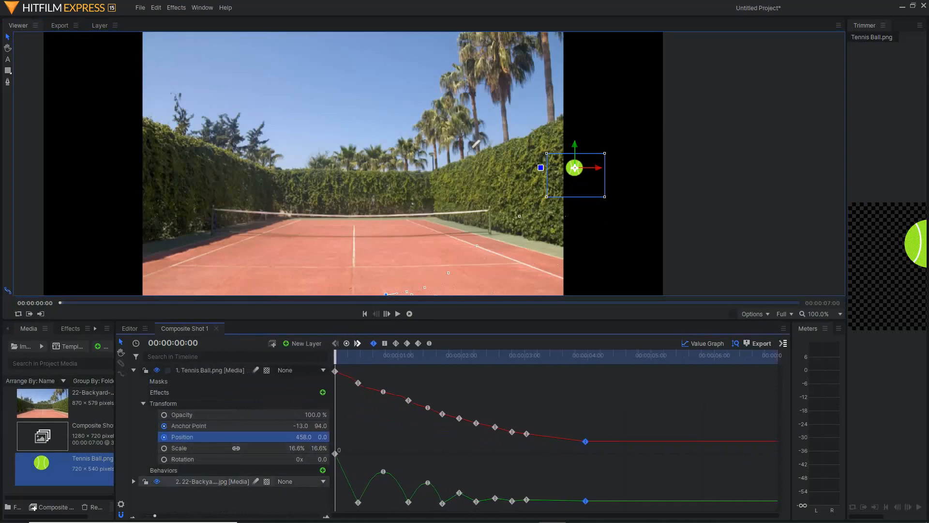
Step: Keyframe the tennis ball's Rotation at 0x on the first frame and 8x at 00:00:06:29
click(194, 460)
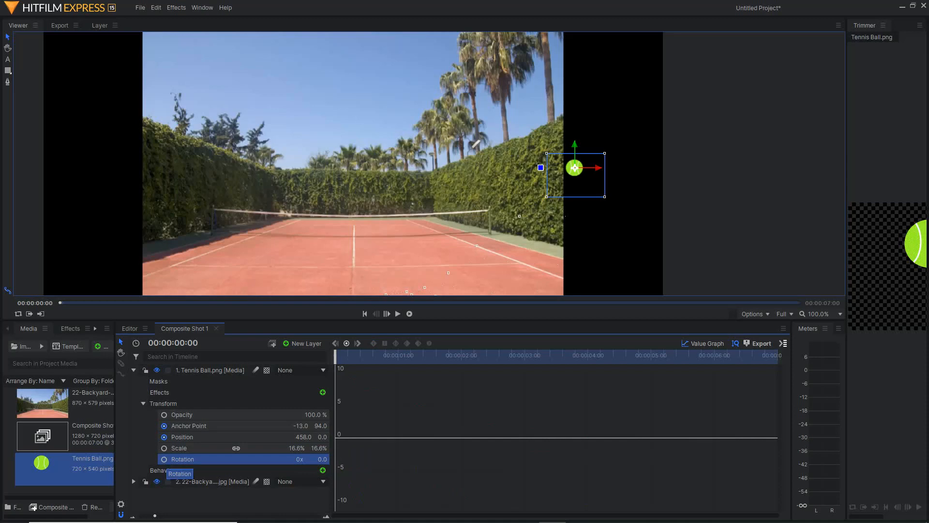
click(164, 459)
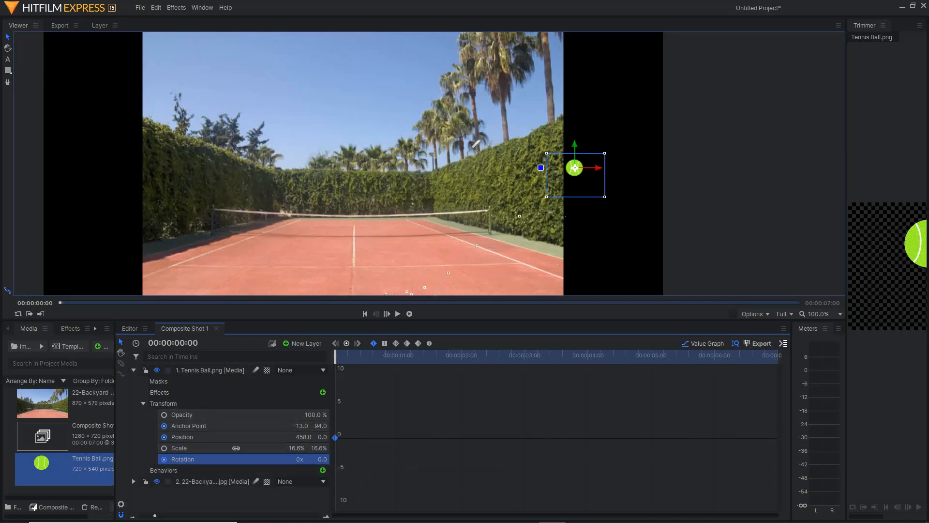
drag(335, 356, 776, 357)
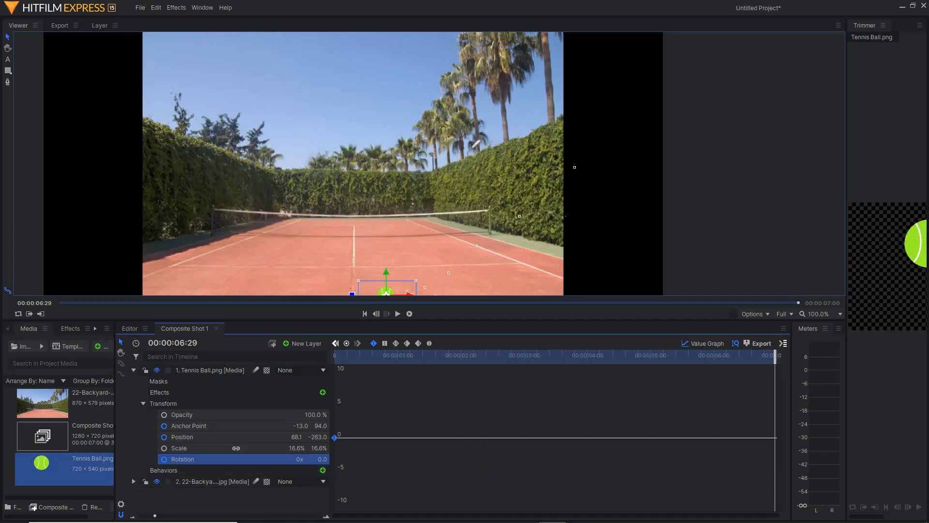
drag(300, 459, 303, 459)
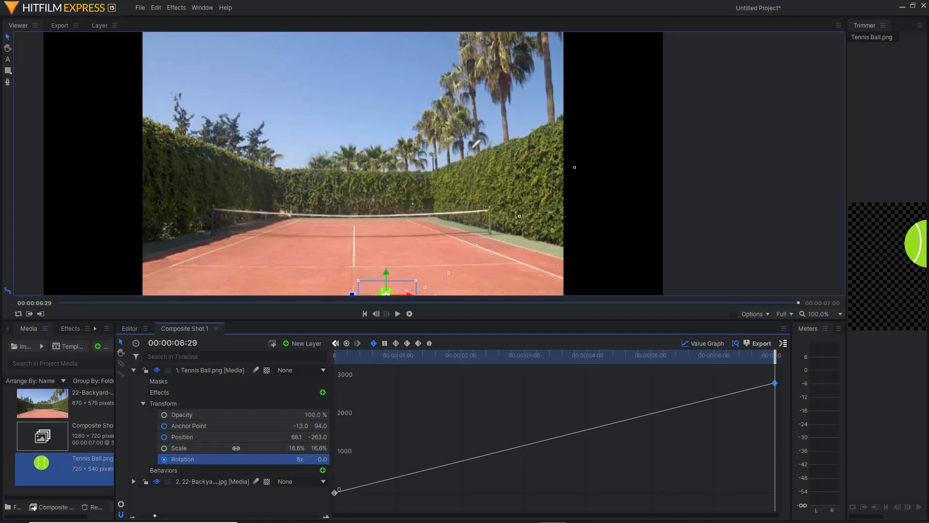
Step: Examine the ball up close from the first frame to 00:00:00:03 to check which way it spins
key(Home)
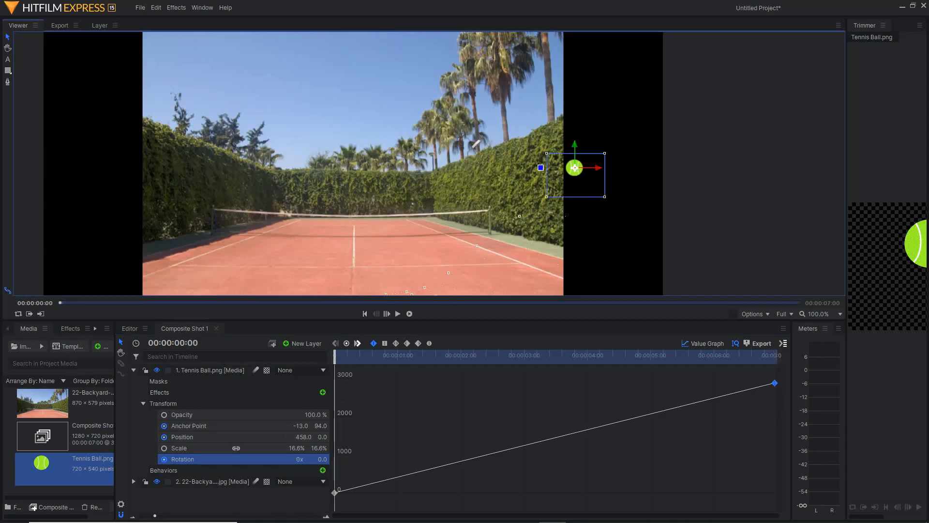
scroll(360, 267, down, 2)
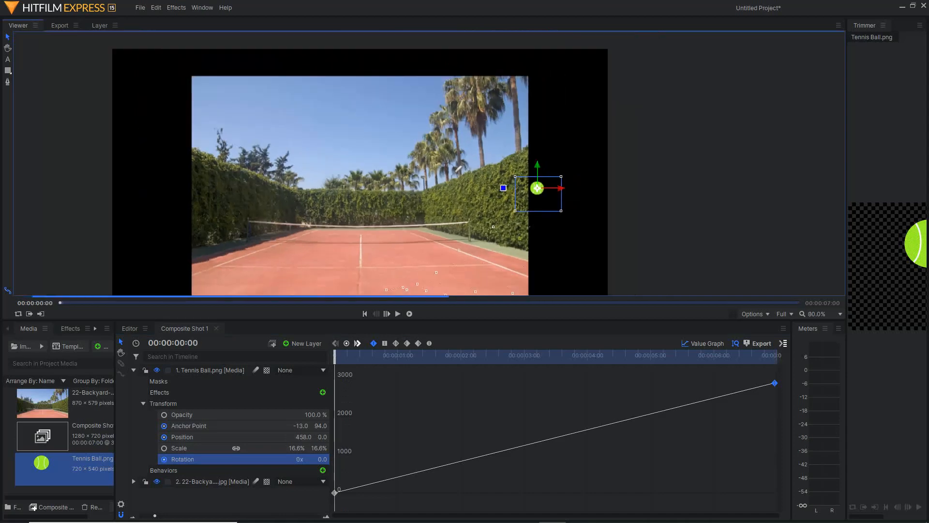
scroll(359, 267, up, 3)
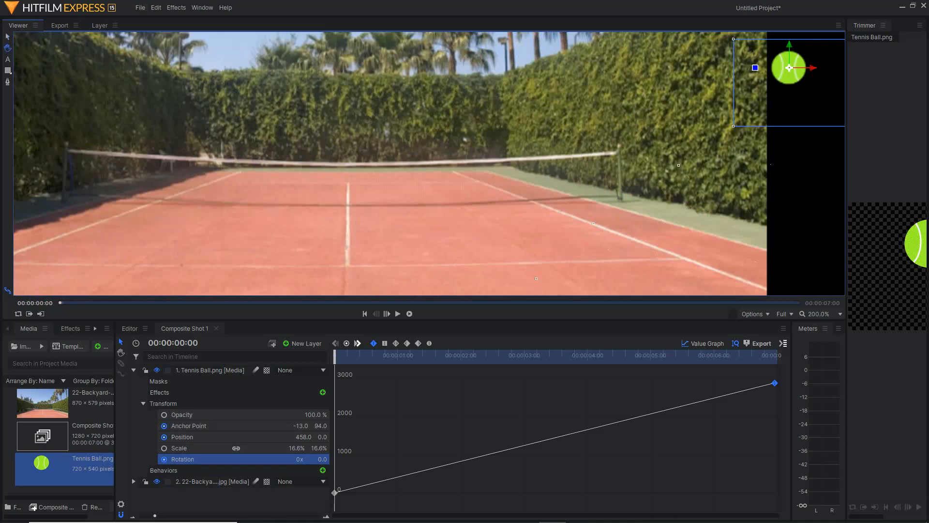
drag(388, 141, 315, 224)
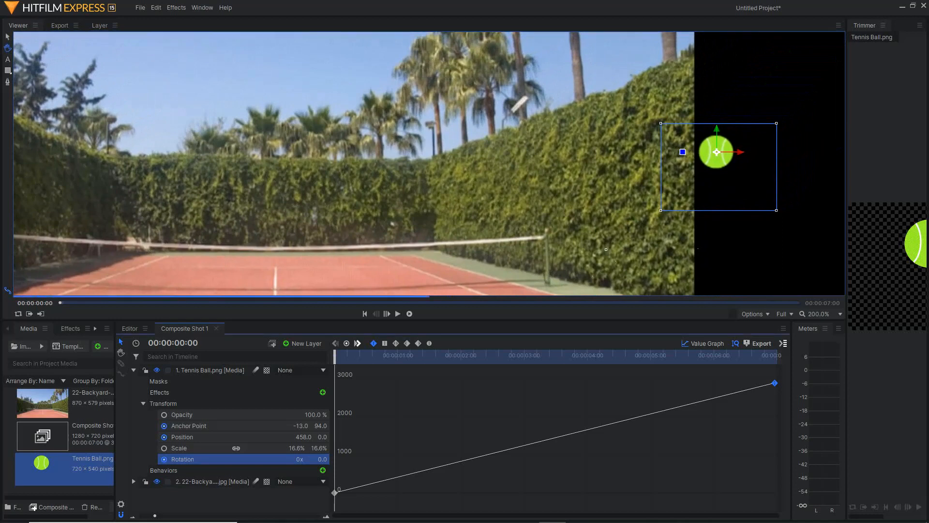
drag(335, 356, 342, 359)
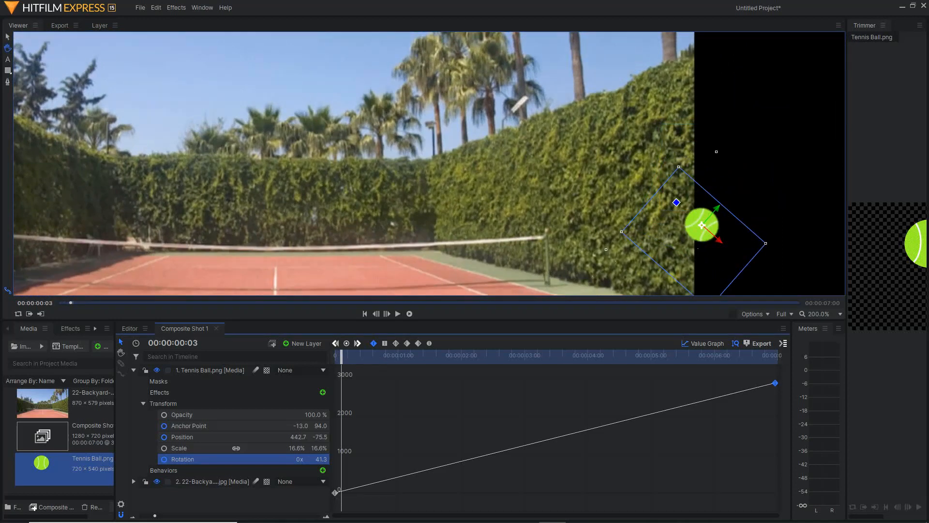
drag(533, 169, 422, 157)
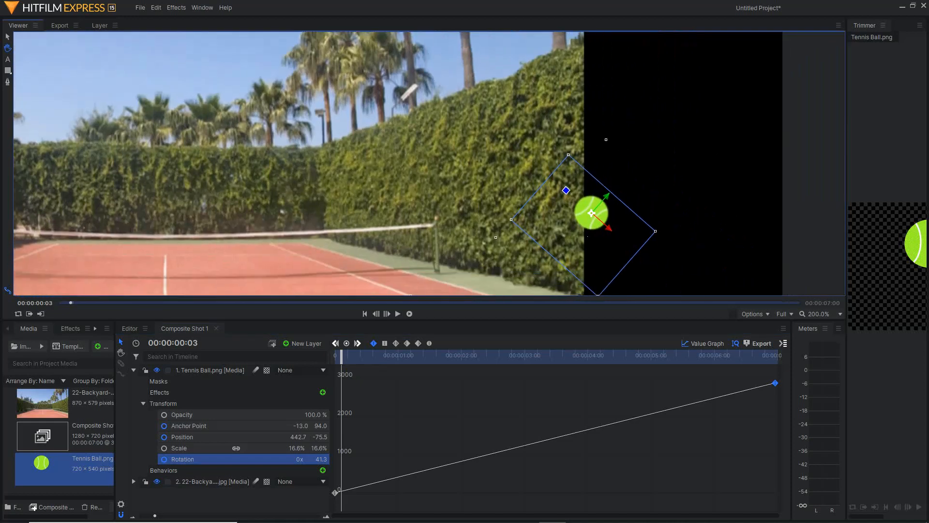
Step: Undo the last rotation keyframe and set the ball's Rotation to -8x at 00:00:06:29 instead
key(ctrl+z)
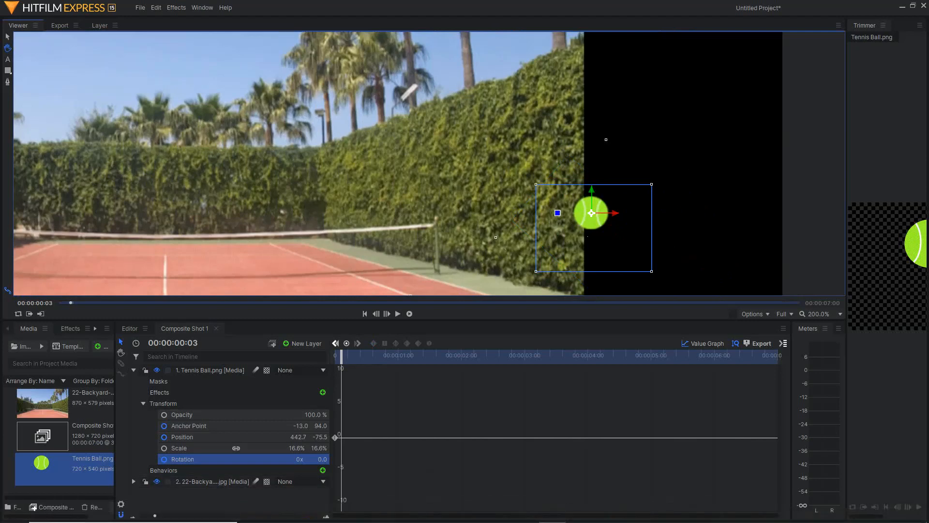
key(Home)
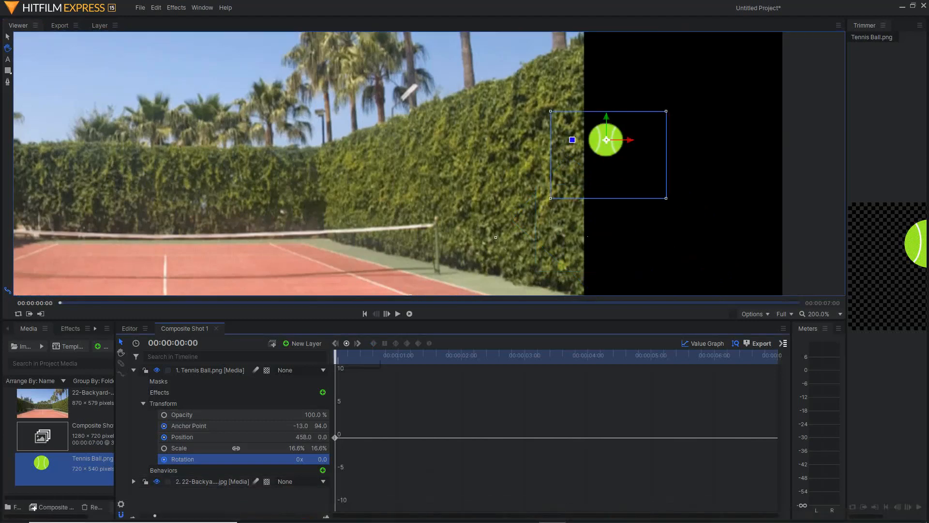
key(End)
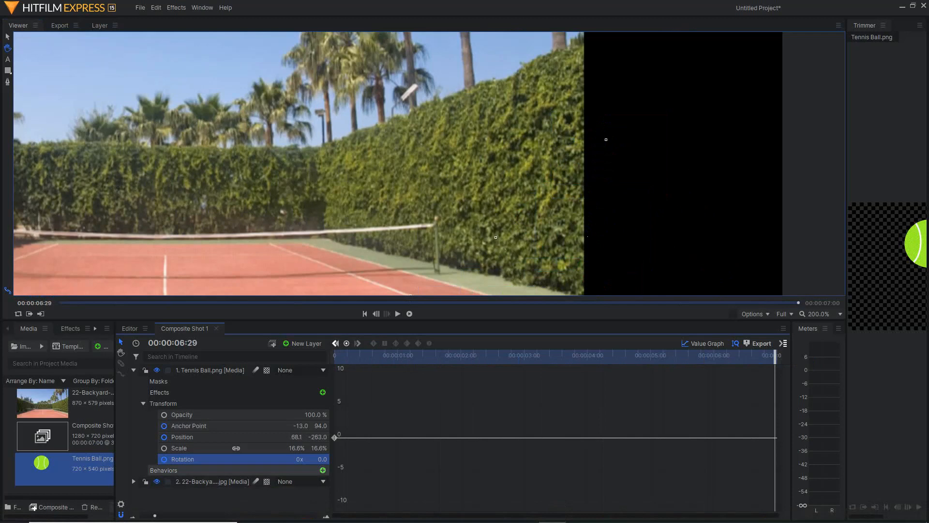
drag(298, 459, 281, 460)
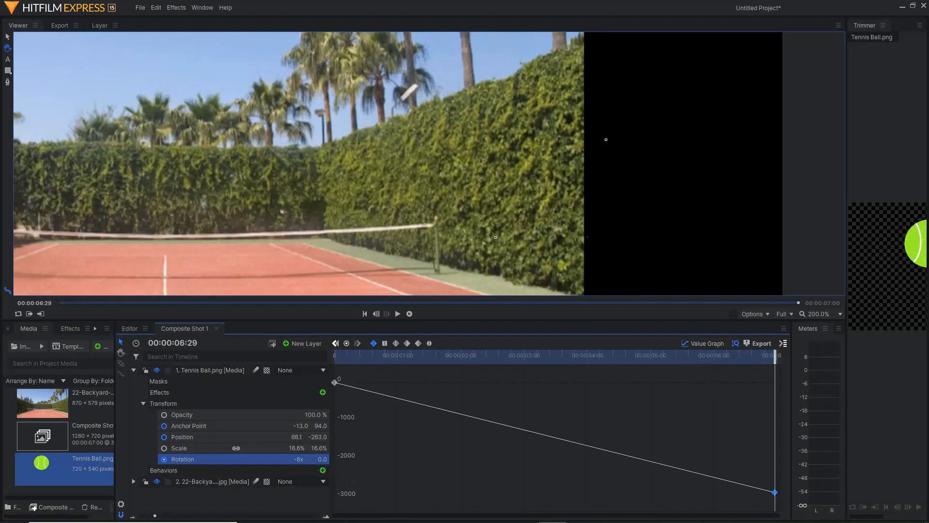
Step: Scrub from the first frame to 00:00:00:03 again to check the direction of the reversed spin
mouse_move(334, 383)
key(Home)
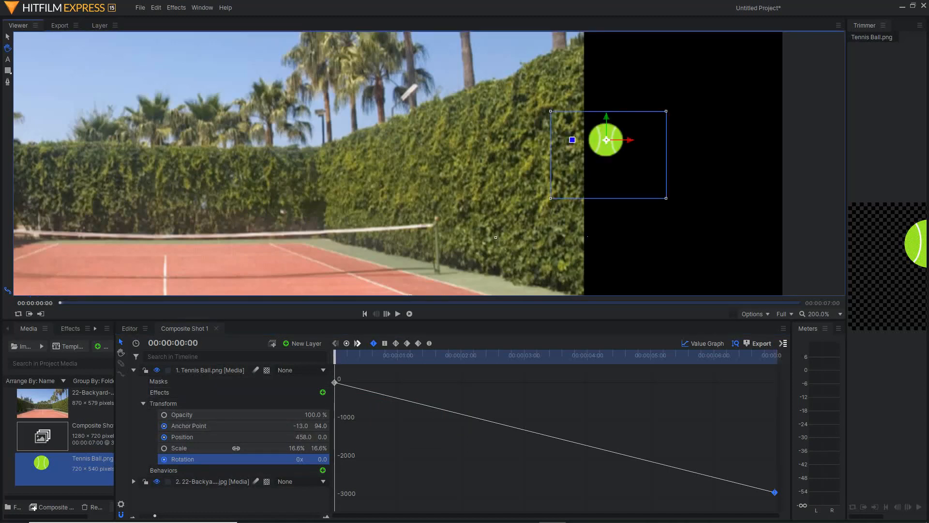
drag(334, 357, 341, 356)
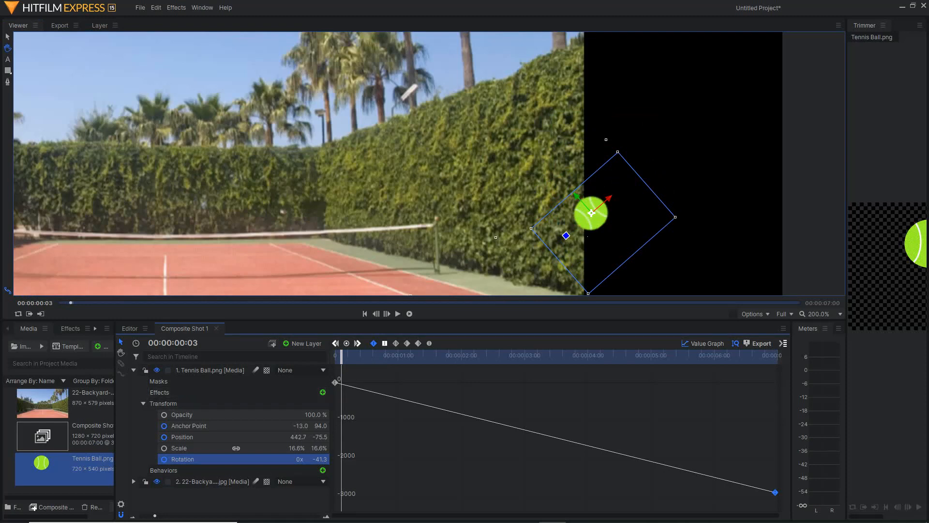
Step: Reduce the timeline's height to give the viewer more room and play the spinning ball from the first frame
key(Home)
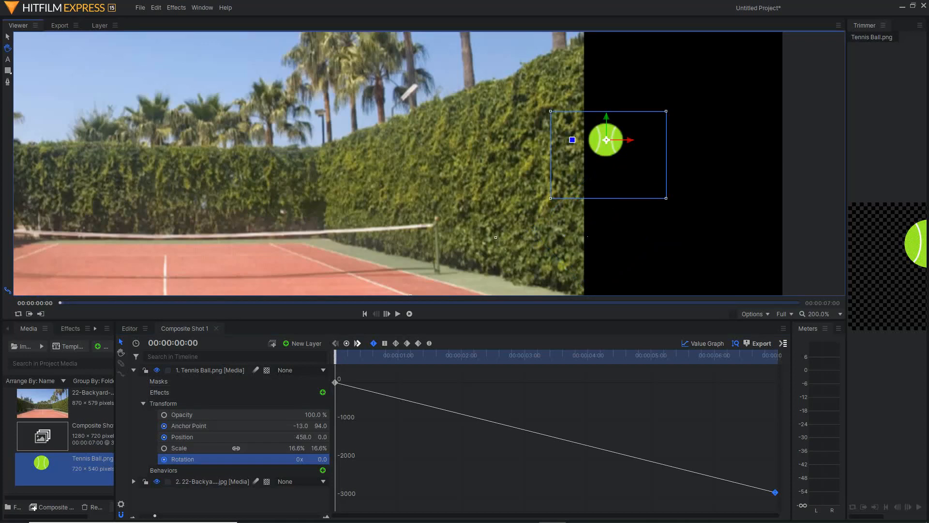
drag(431, 321, 431, 392)
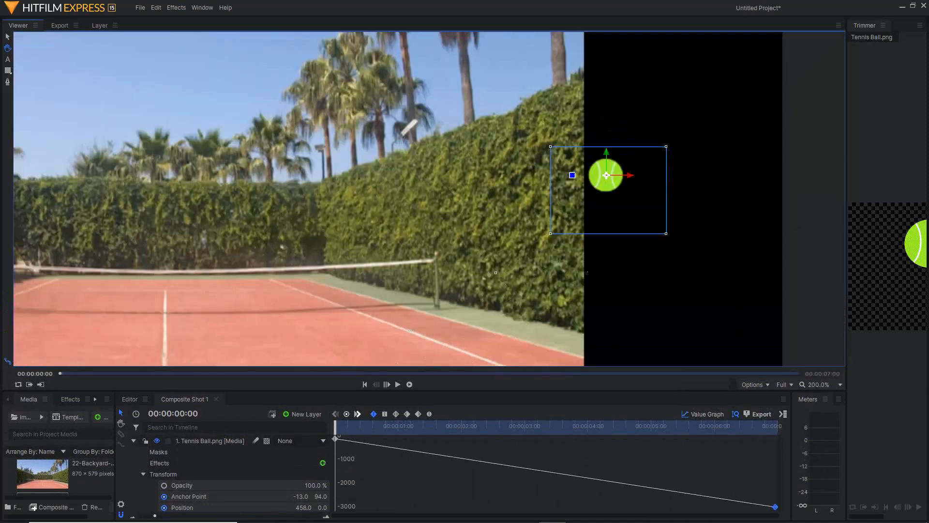
key(space)
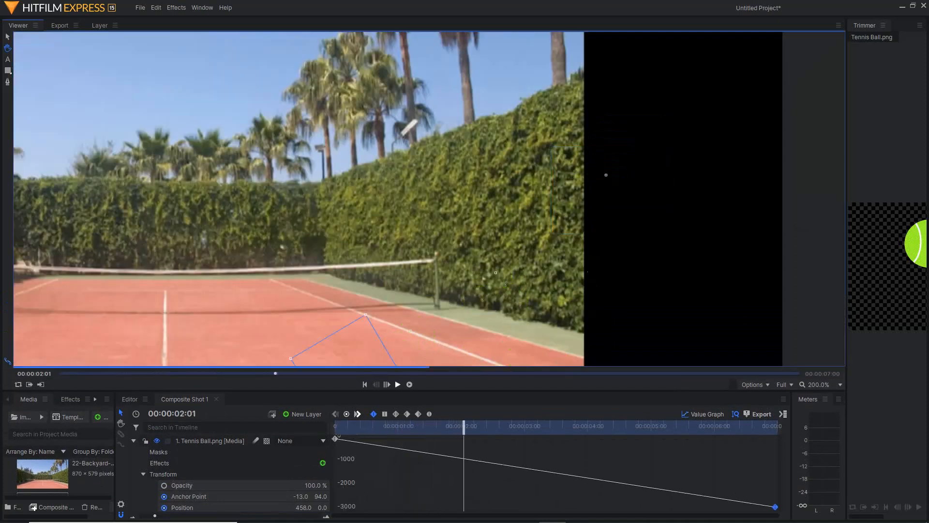
Step: Zoom the viewer out to 100% and replay the spinning ball from the first frame
key(space)
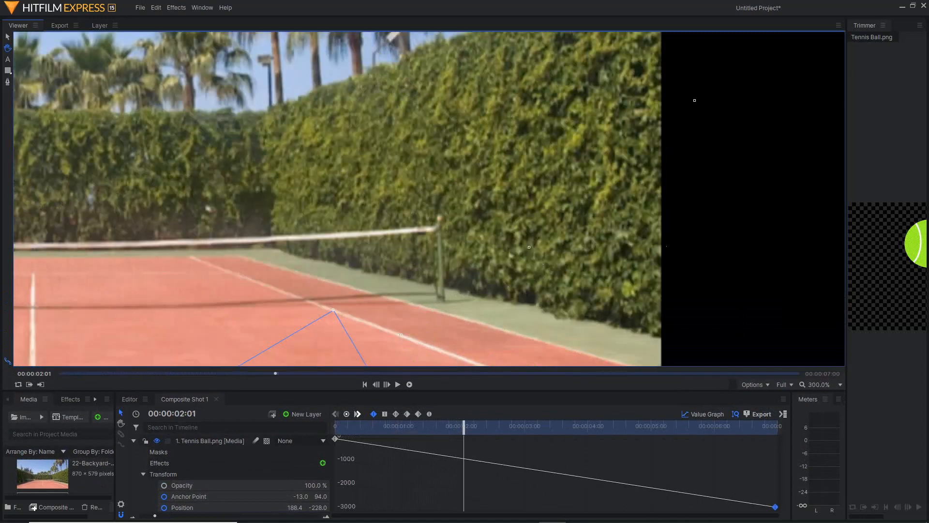
scroll(430, 323, down, 1)
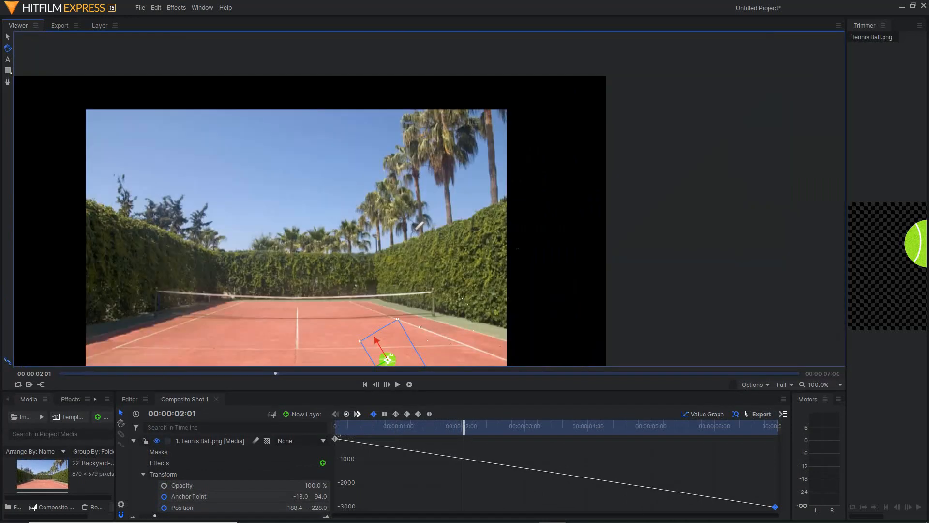
click(365, 384)
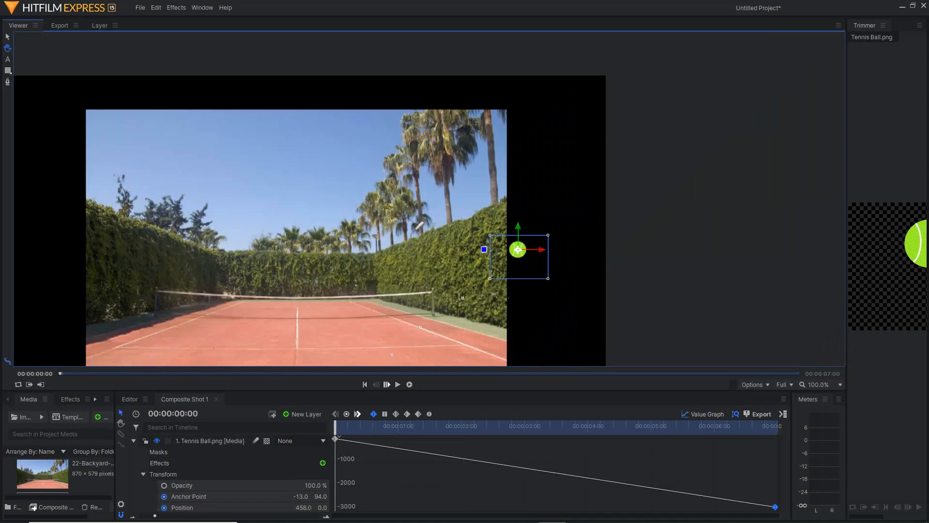
key(space)
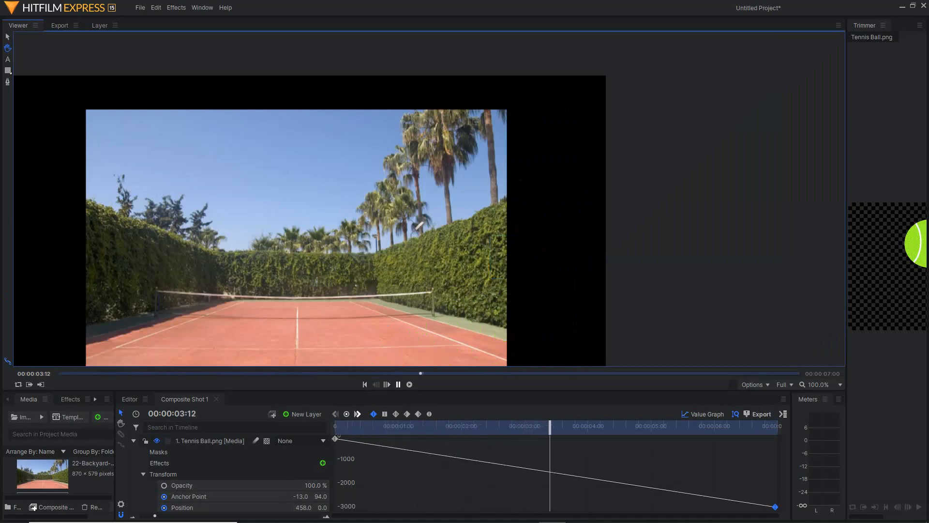
click(365, 383)
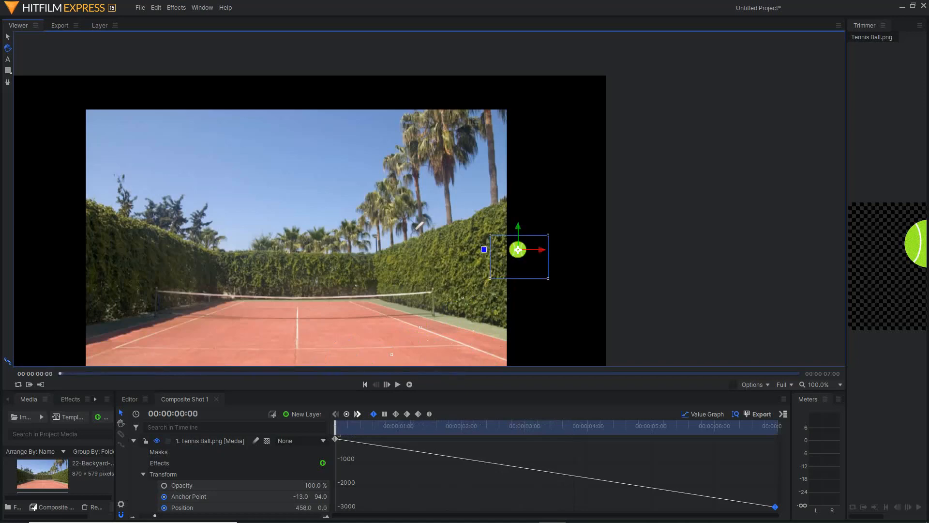
Step: Collapse the Tennis Ball.png layer and switch from its value graph back to the layer timeline
click(133, 441)
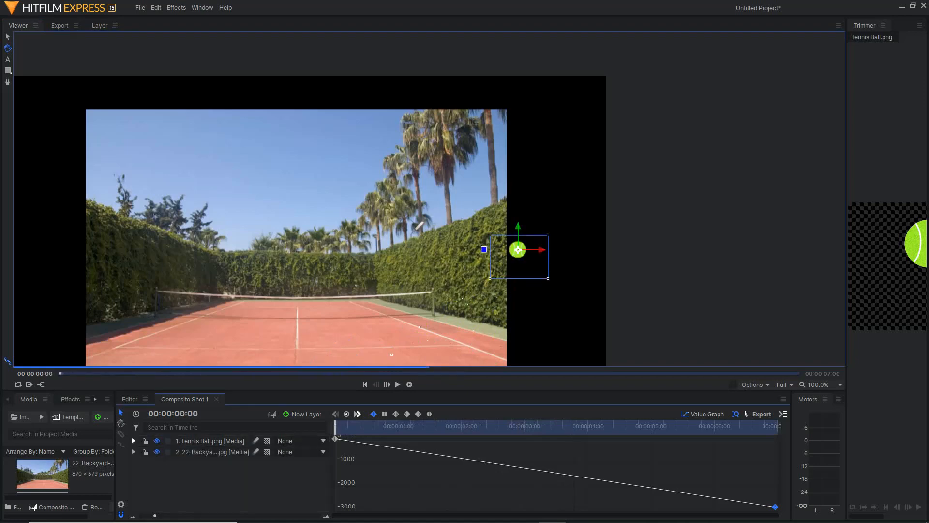
click(210, 441)
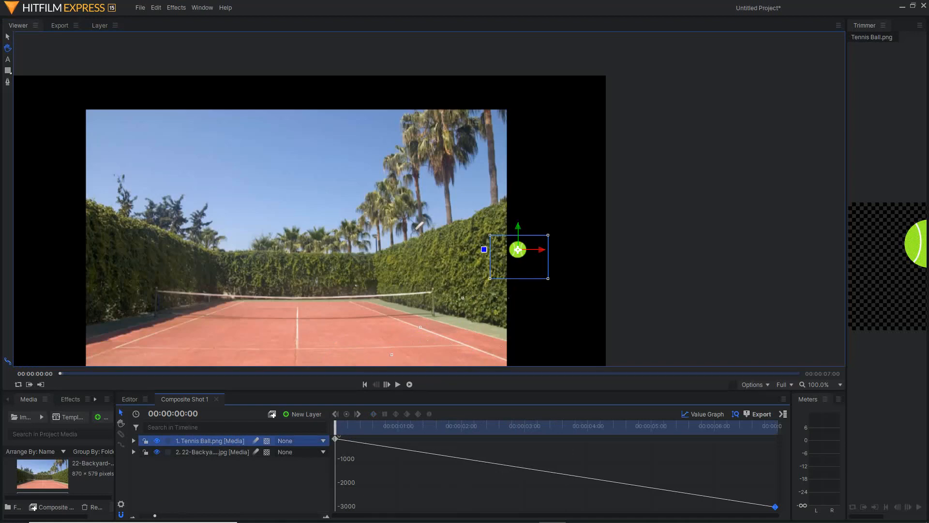
click(703, 414)
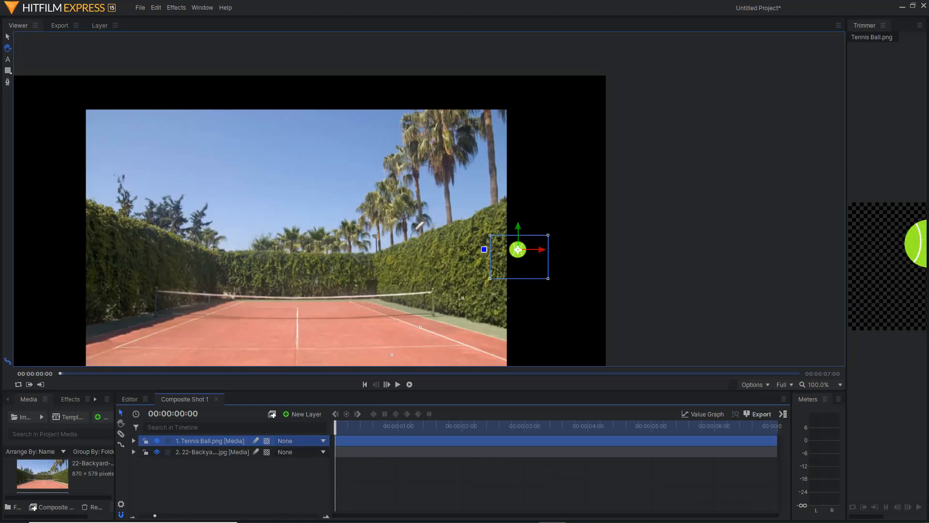
Step: Place Composite Shot 1 from the project media at the start of the Video 1 track in the Editor timeline
click(140, 399)
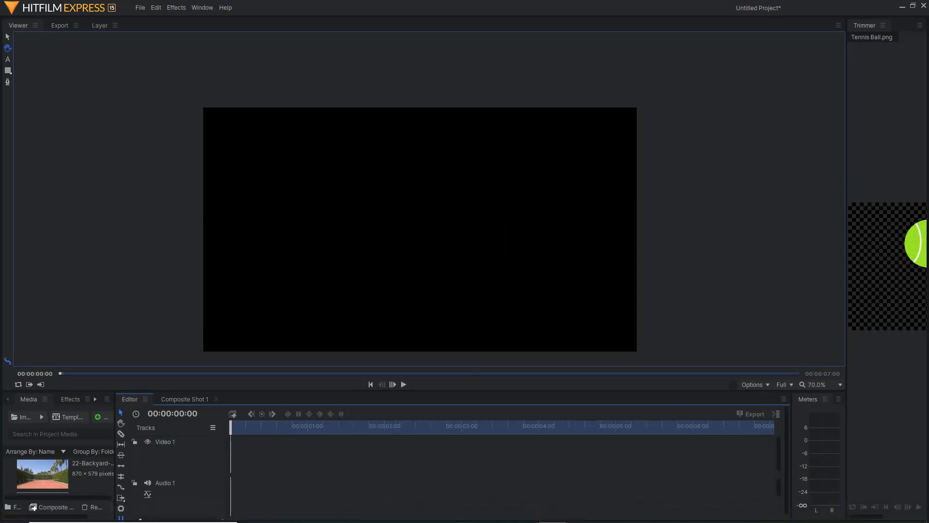
drag(310, 391, 309, 350)
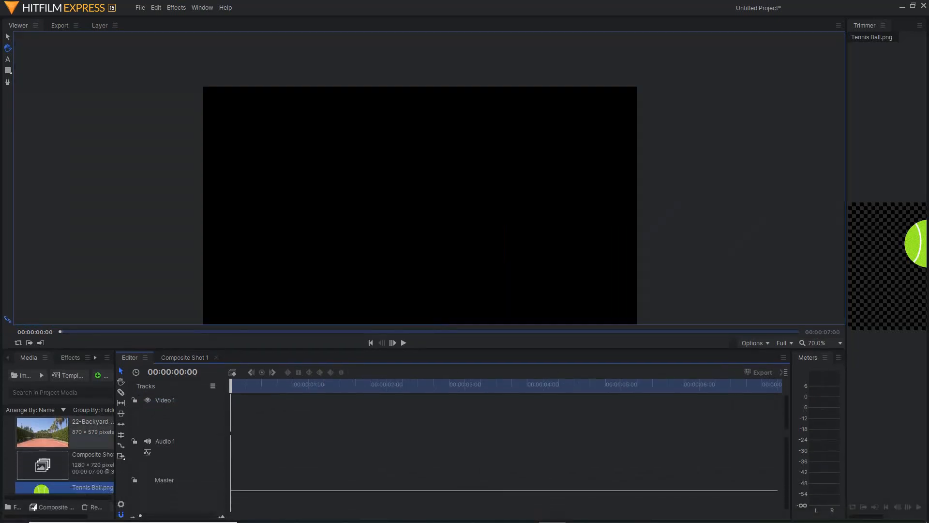
click(44, 465)
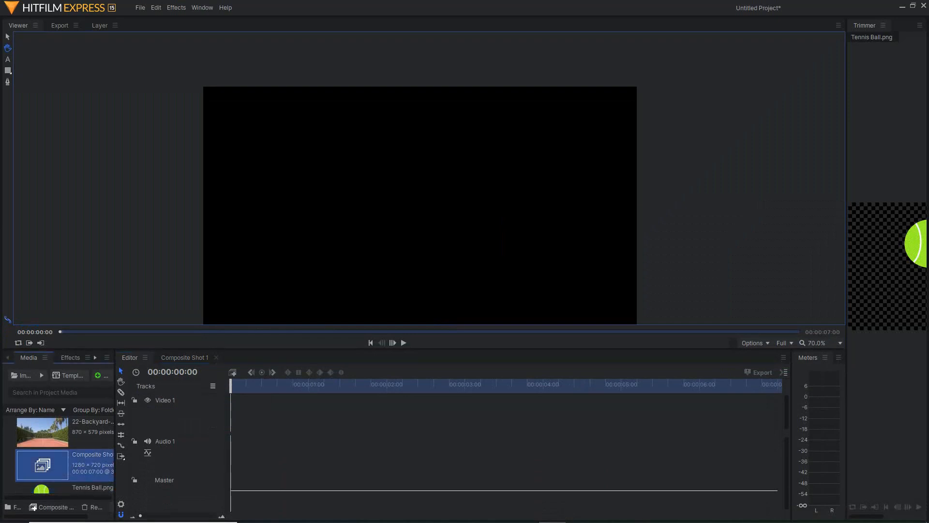
drag(44, 465, 252, 417)
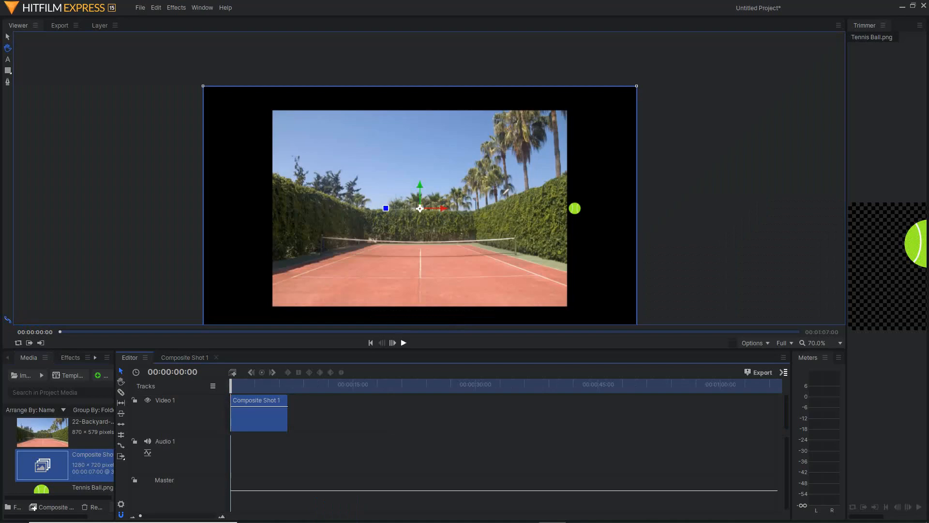
Step: Scrub the Composite Shot 1 clip to its end at 00:00:07:00 and play the Editor timeline from the first frame
drag(339, 350, 339, 321)
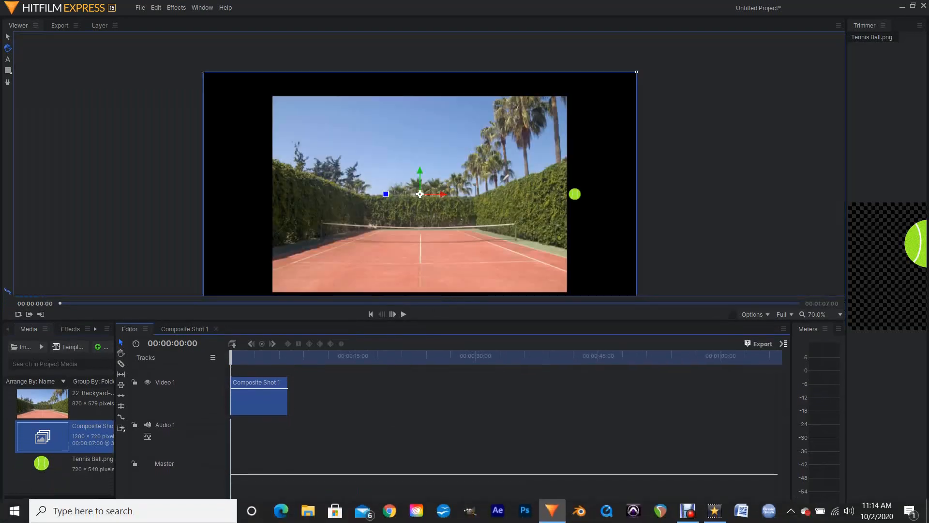
click(256, 359)
drag(256, 358, 288, 358)
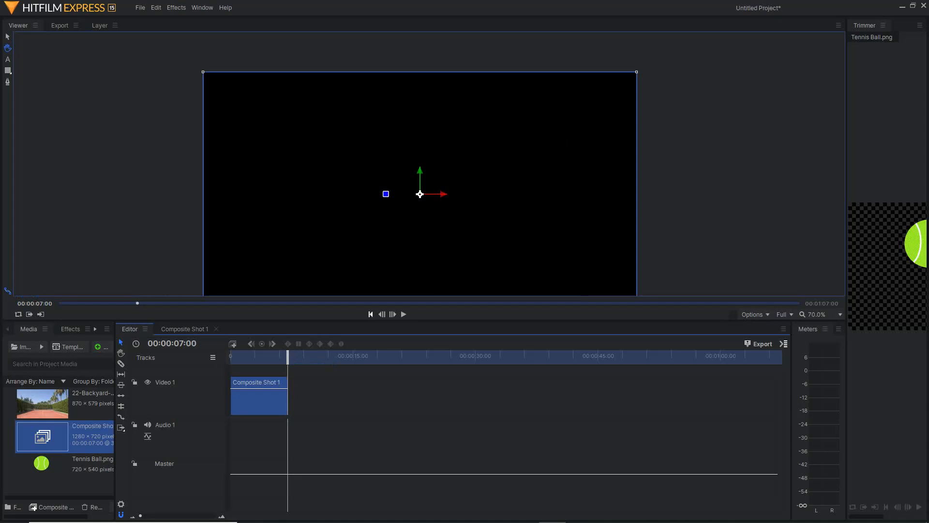
key(Home)
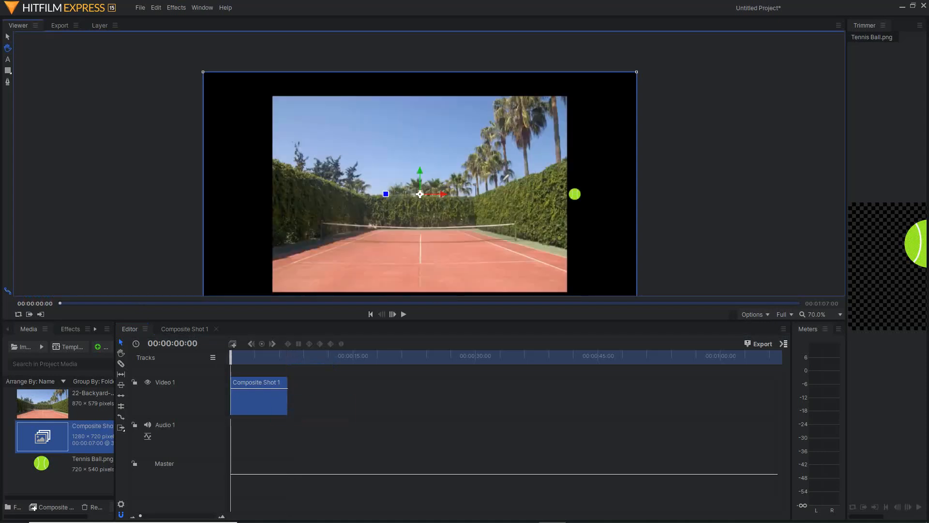
key(space)
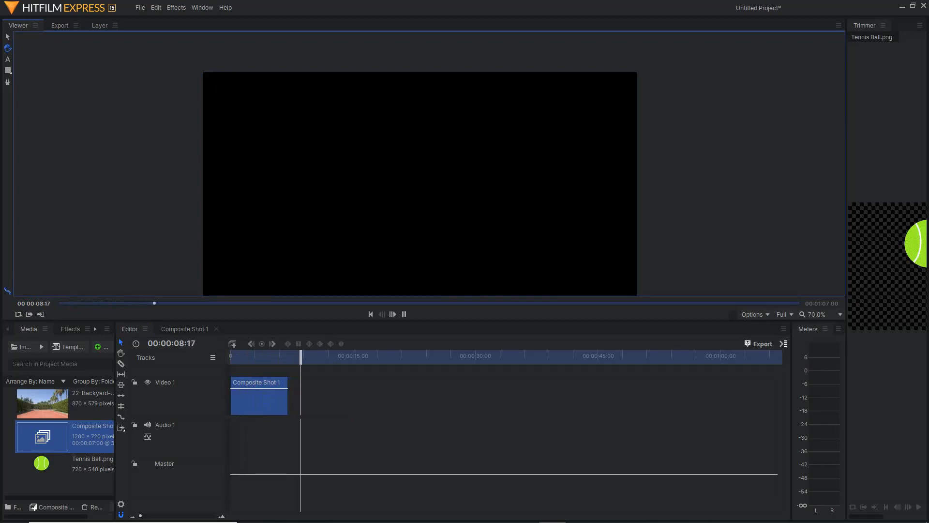
click(371, 314)
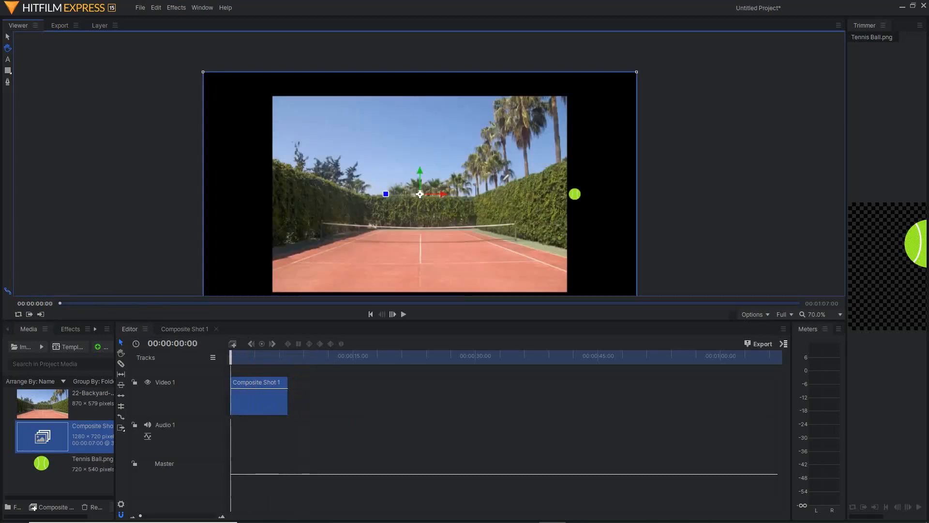
Step: Delete the Composite Shot 1 clip from the Video 1 track and return to the Composite Shot 1 timeline
click(259, 397)
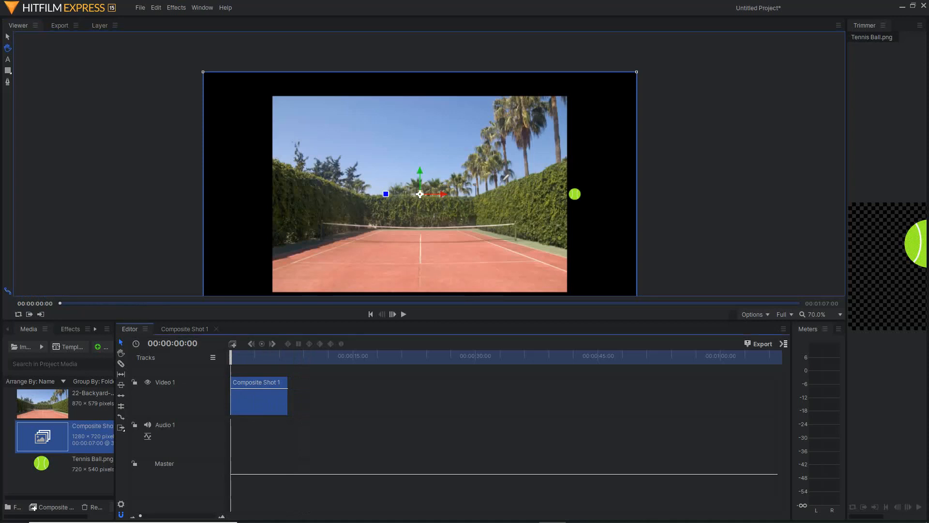
key(Delete)
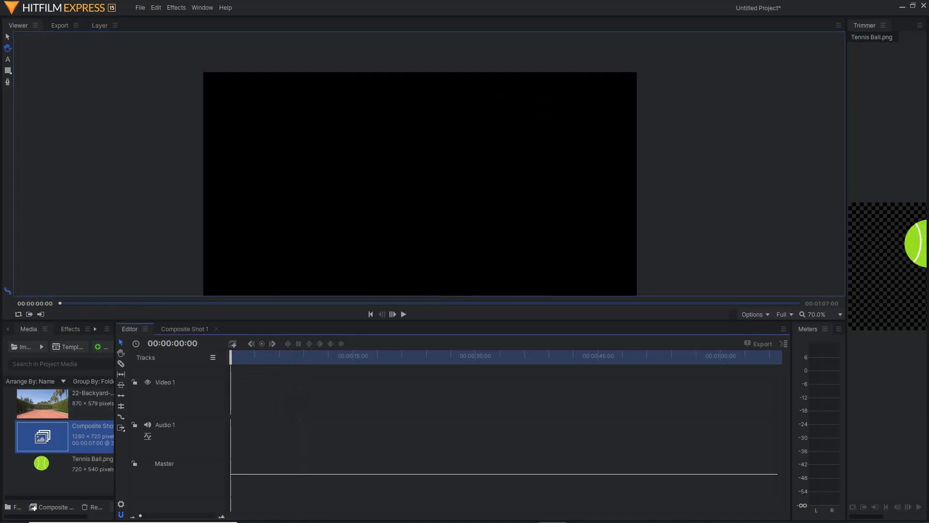
click(185, 329)
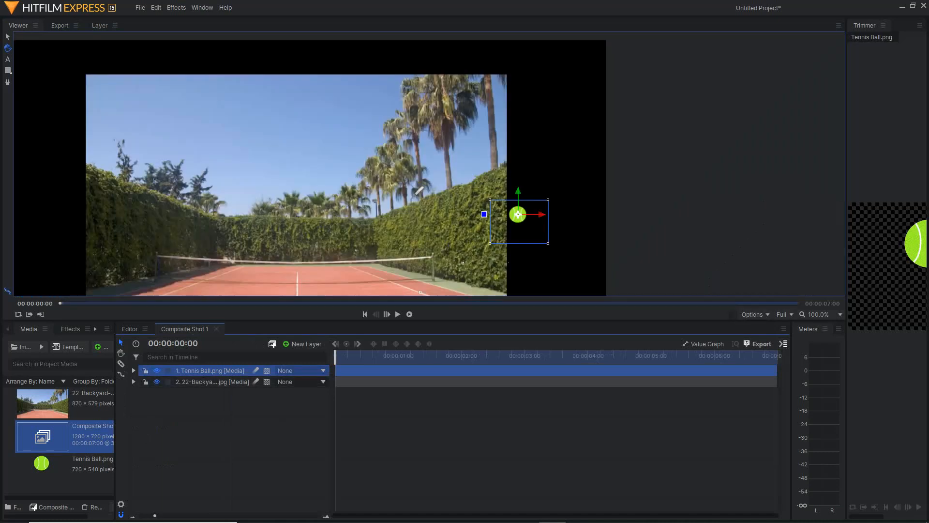
Step: Show the ball's Rotation in the value graph and shift its selected keyframes slightly earlier
click(133, 371)
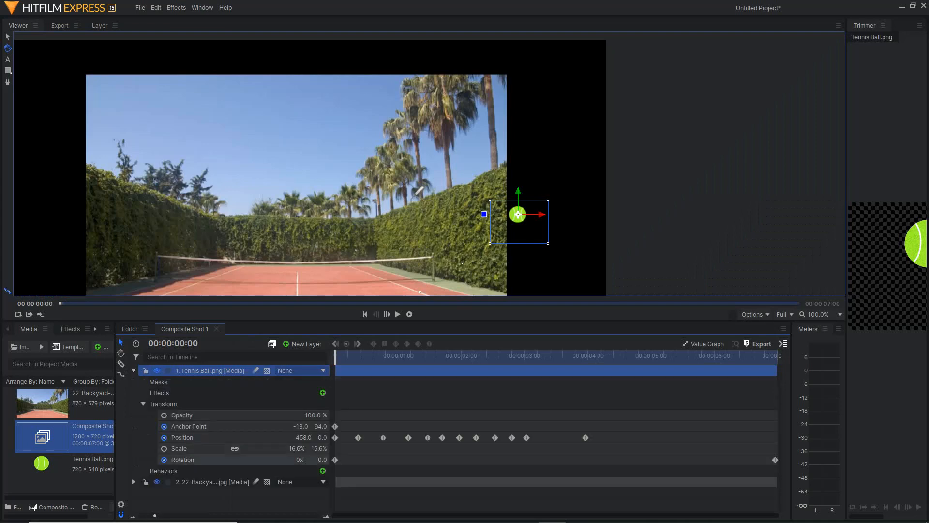
click(223, 460)
double_click(194, 460)
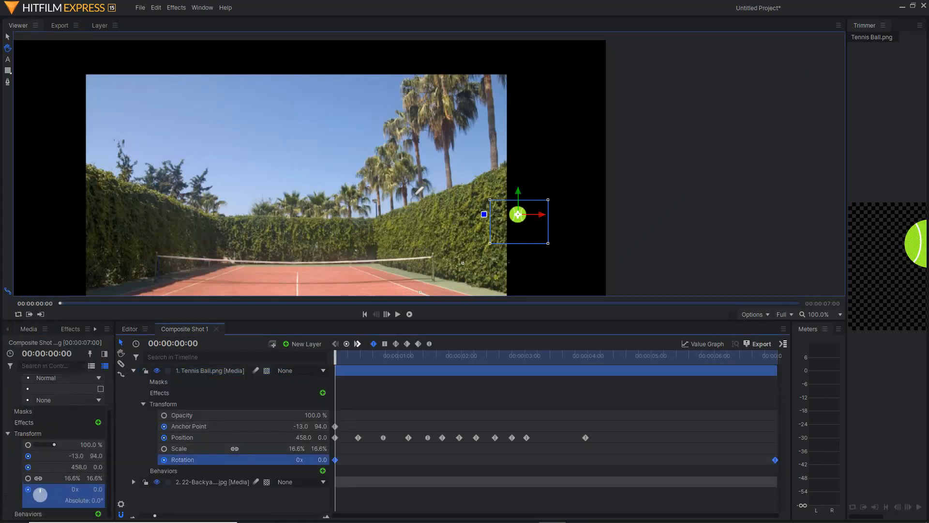
click(703, 344)
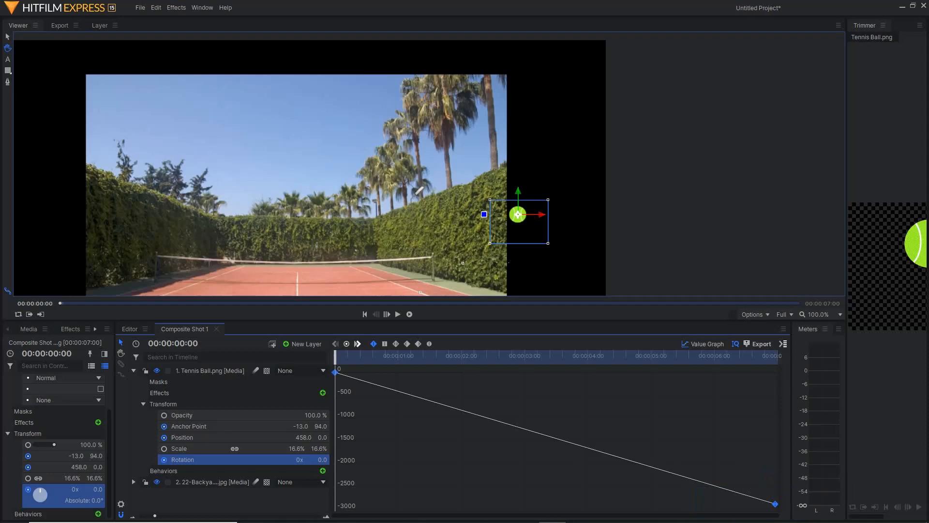
drag(775, 504, 767, 503)
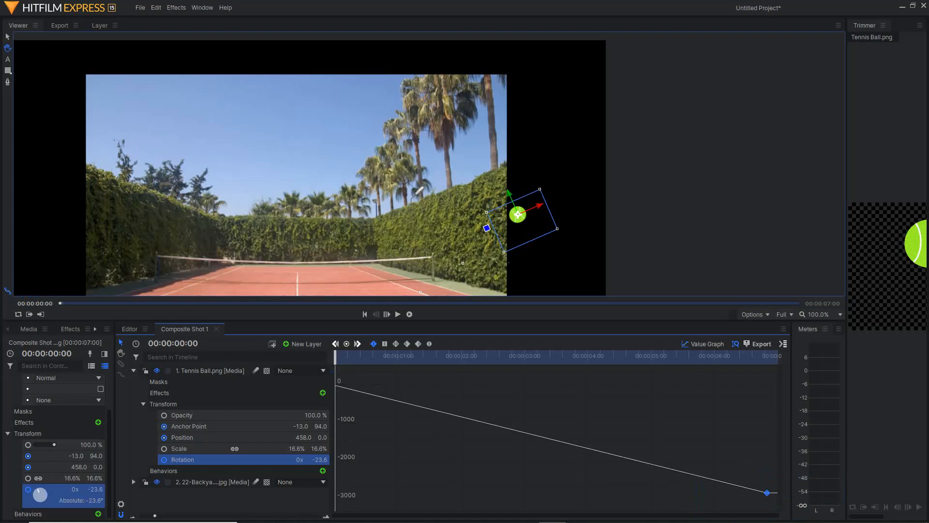
Step: Enlarge the viewer area, bring the whole court into view and play the animation from the first frame to 00:00:06:29
drag(533, 321, 532, 374)
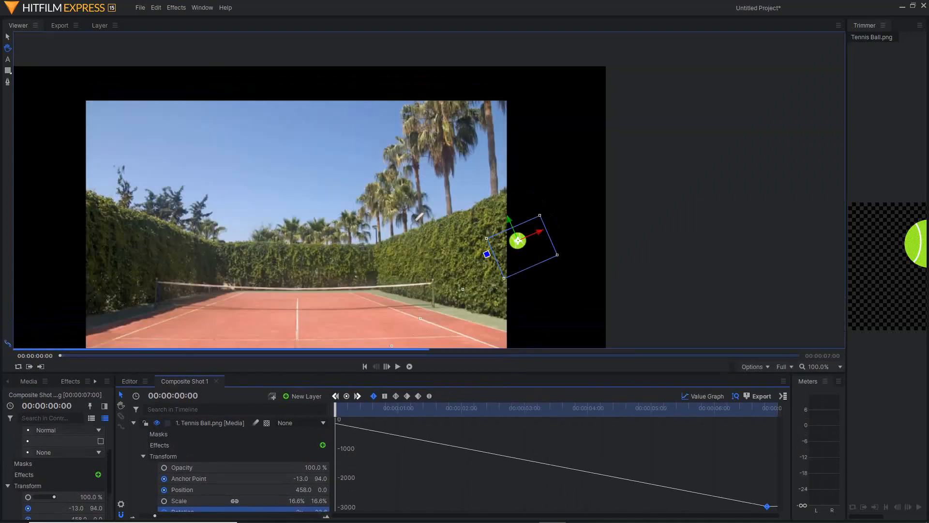
key(space)
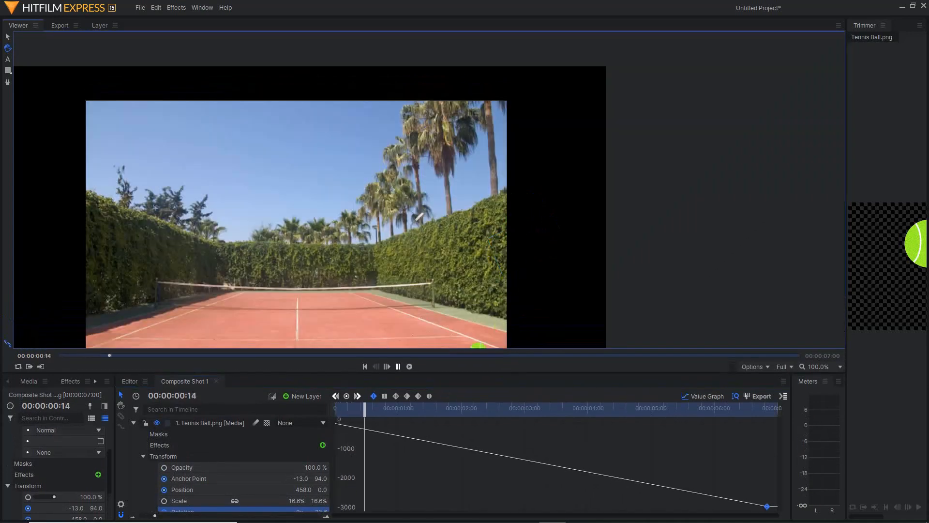
key(space)
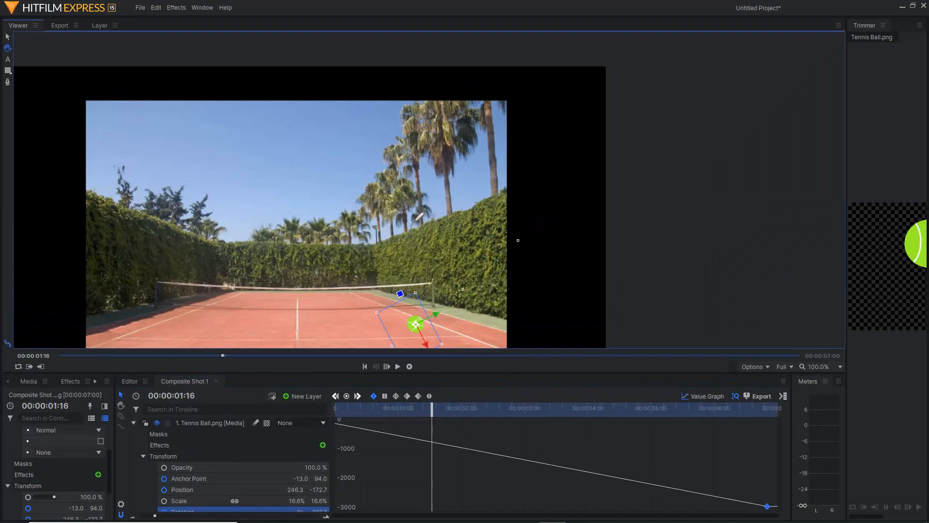
drag(419, 217, 454, 177)
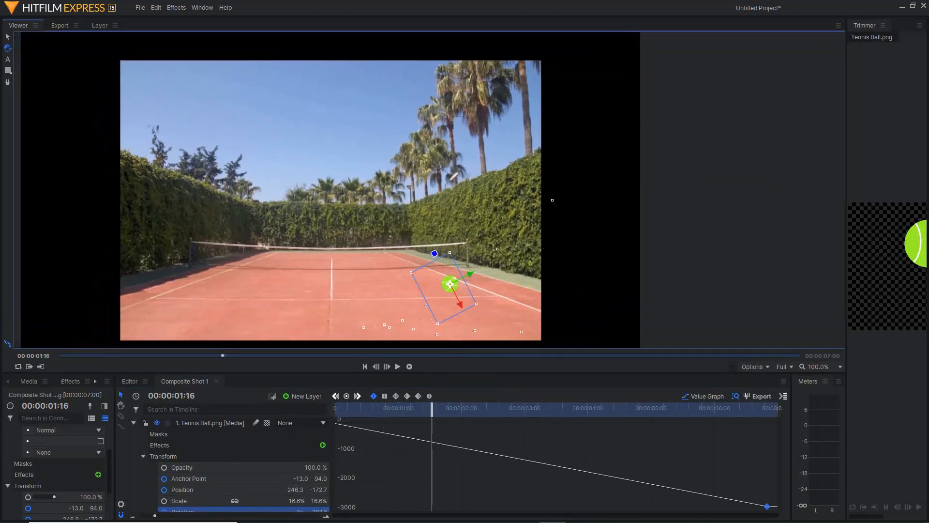
key(Home)
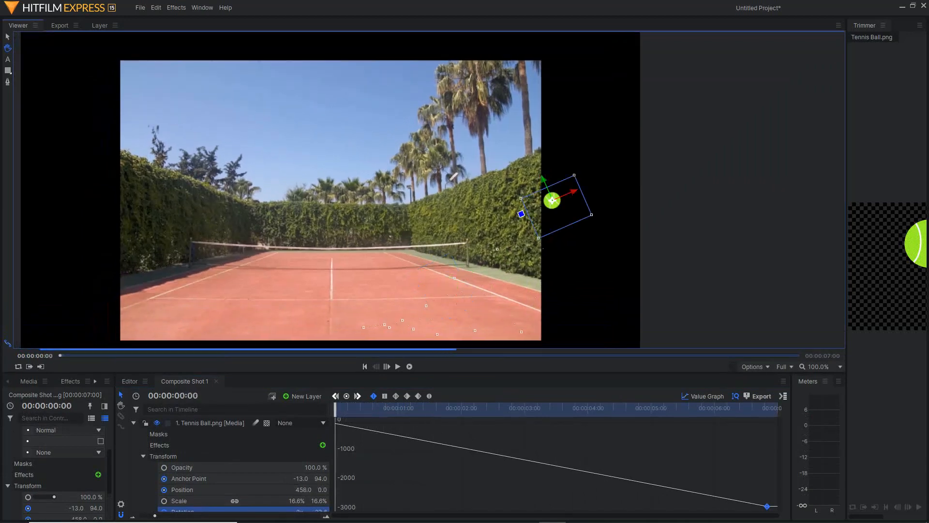
key(space)
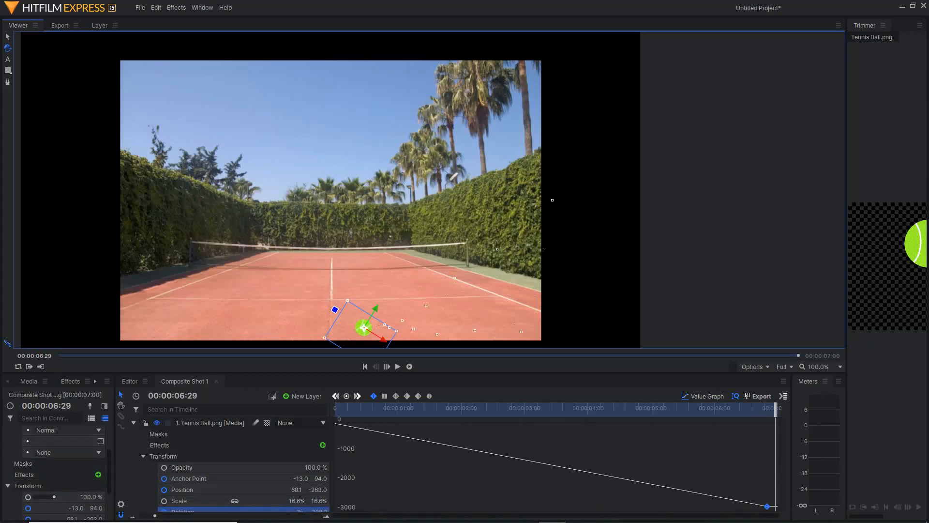
Step: Show the project media and widen its list to reveal the full details of Composite Shot 1
click(29, 381)
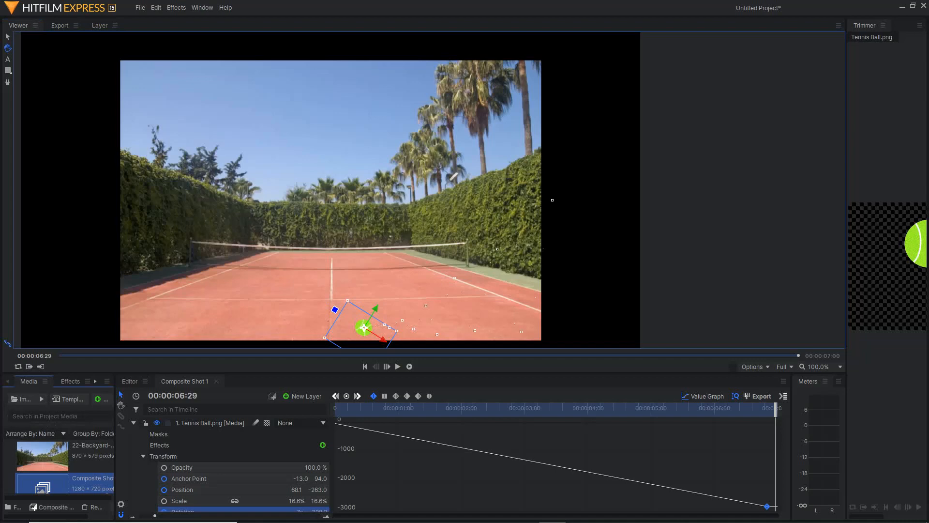
drag(115, 451, 326, 450)
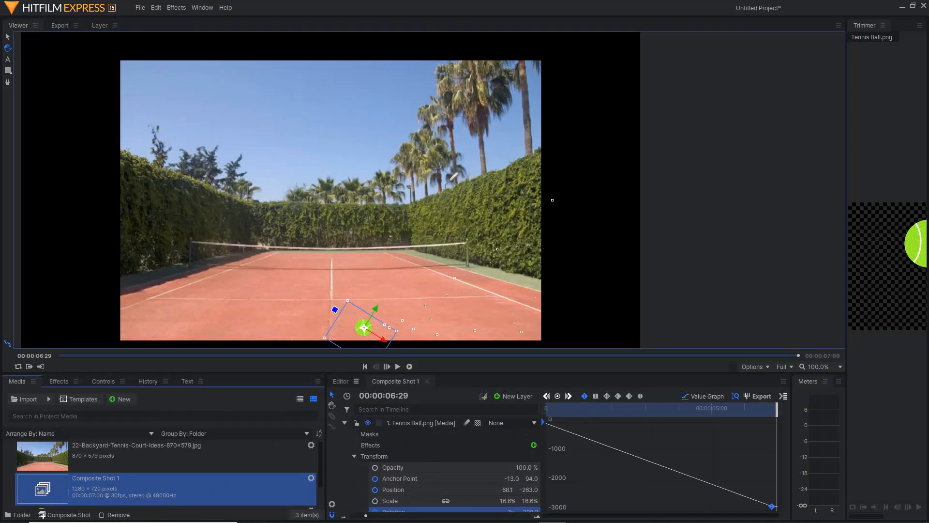
Step: Switch to the Editor timeline and set its duration to 00:00:07:00 in the project settings
click(342, 381)
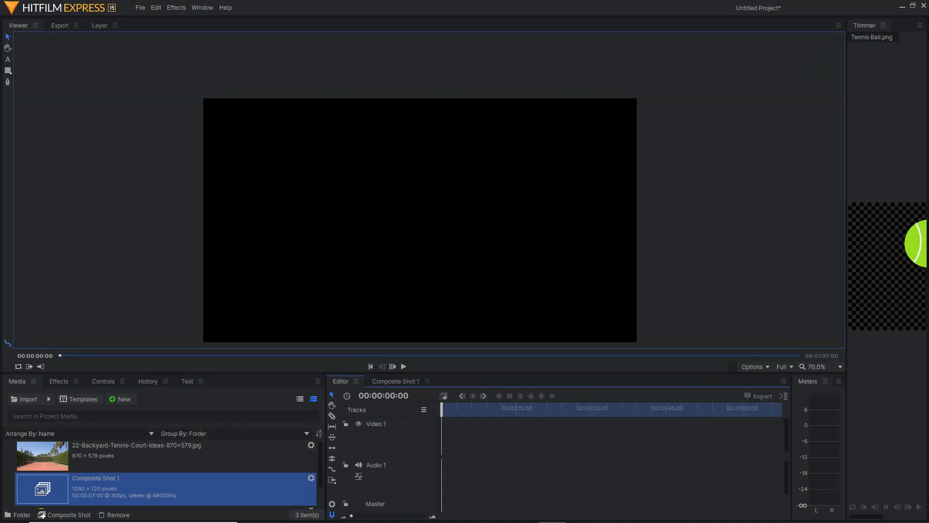
click(141, 7)
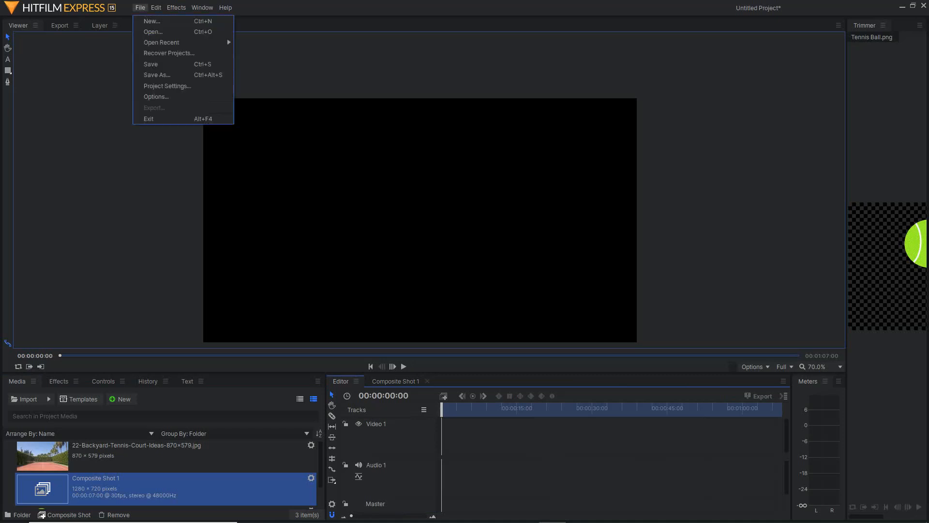
click(167, 86)
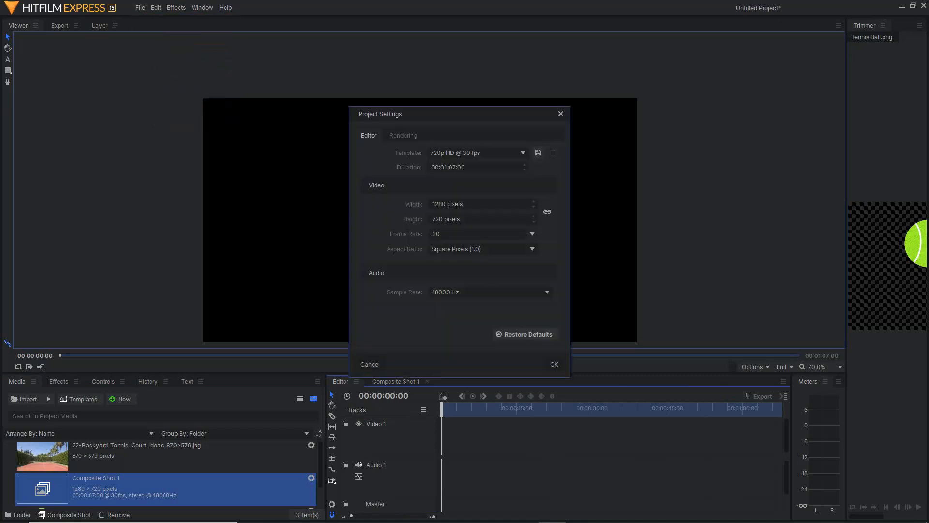
double_click(453, 167)
key(Return)
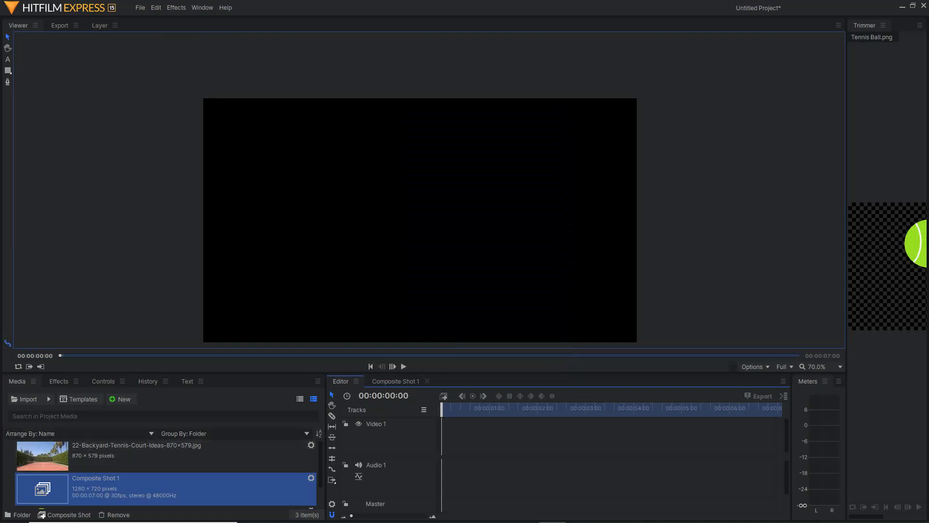
Step: Return to the Composite Shot 1 timeline, play the animation from the first frame and stop the playhead at 00:00:01:09
click(42, 514)
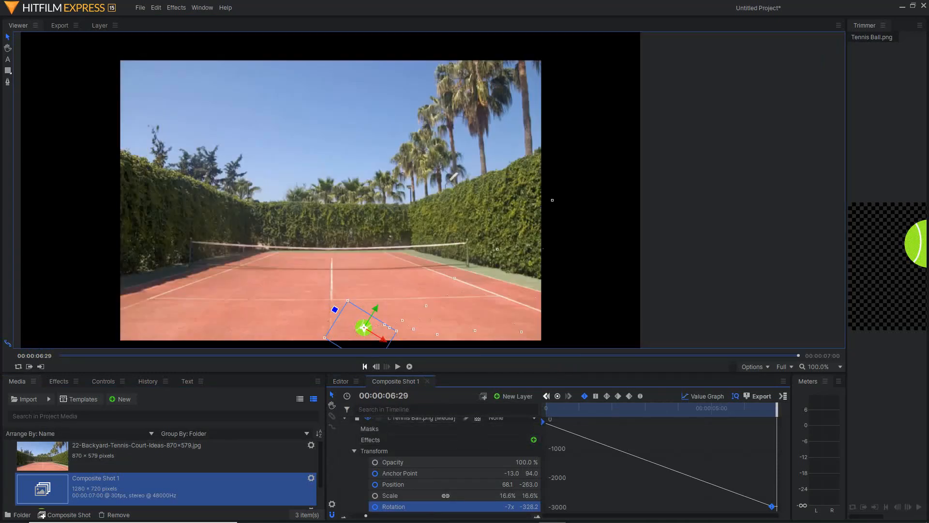
click(365, 367)
key(space)
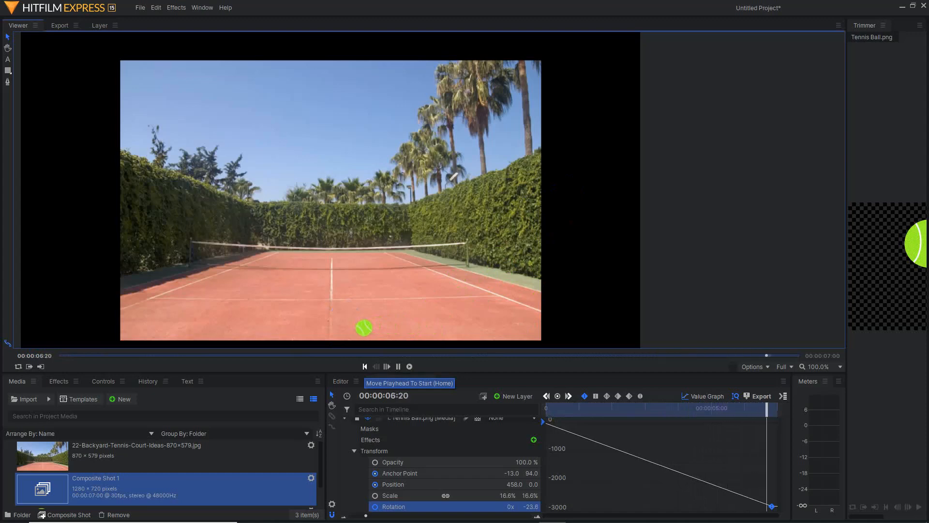
click(462, 295)
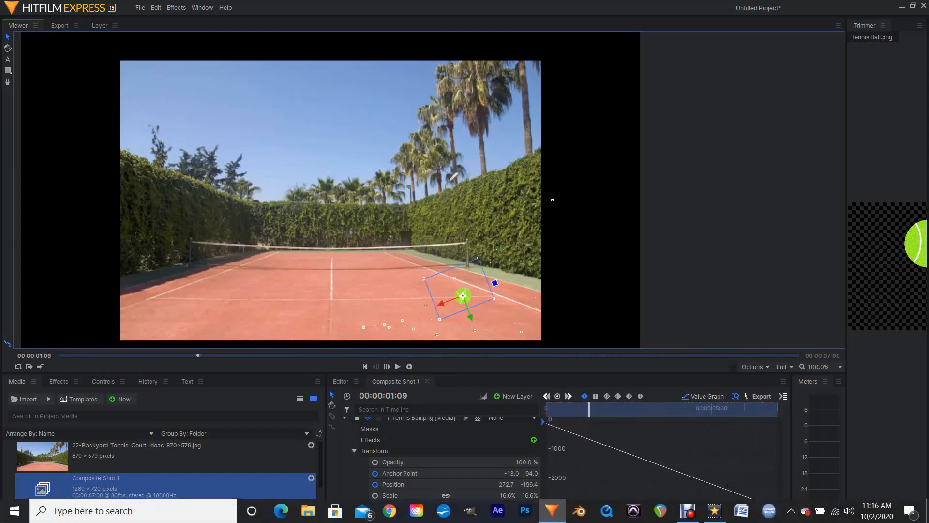
Step: Move the ball's last Rotation keyframe in the value graph back to about three seconds and play the animation from the start
mouse_move(772, 506)
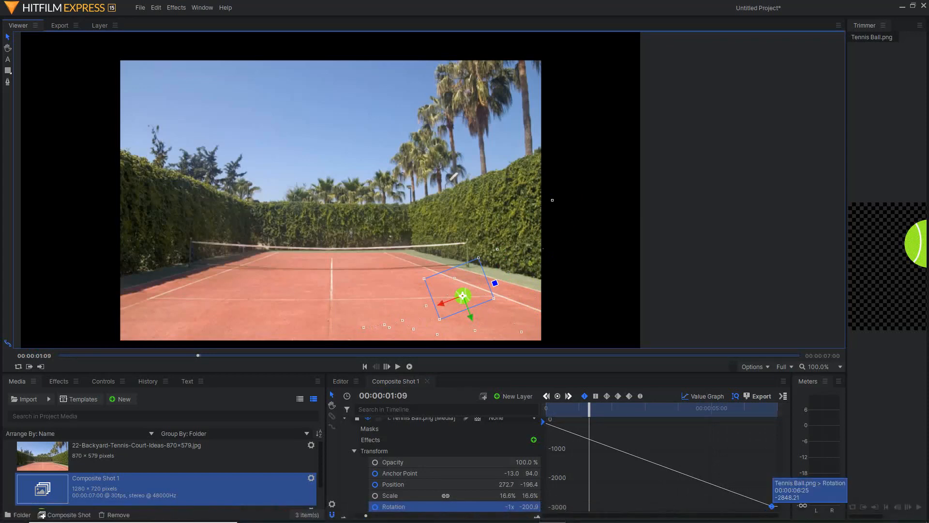
drag(772, 506, 649, 498)
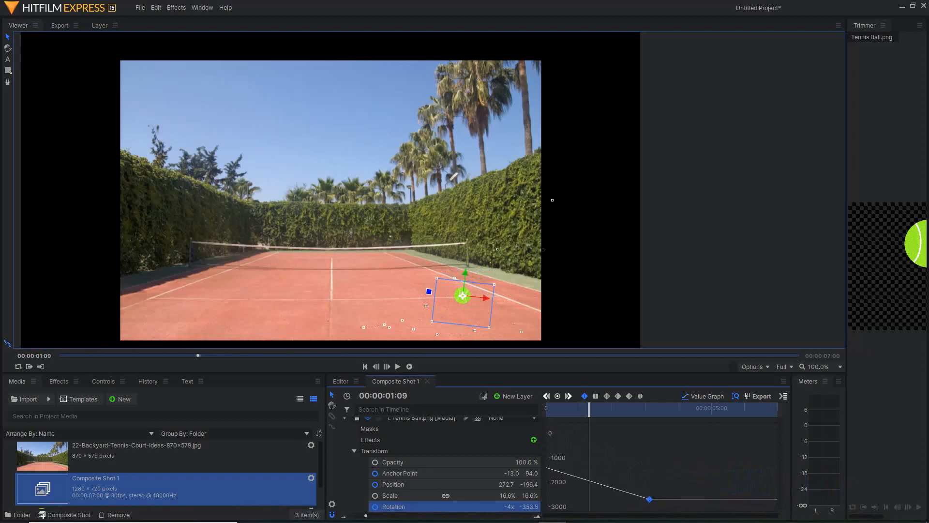
click(365, 366)
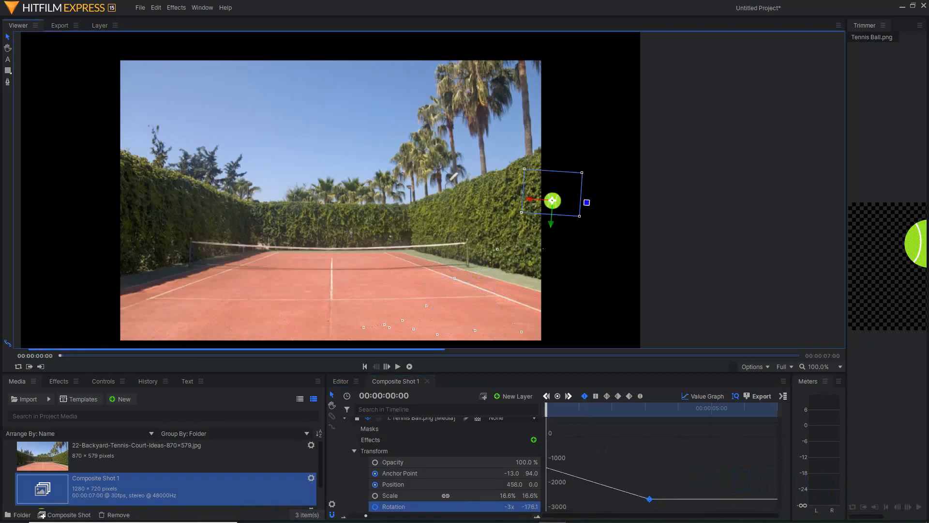
click(398, 367)
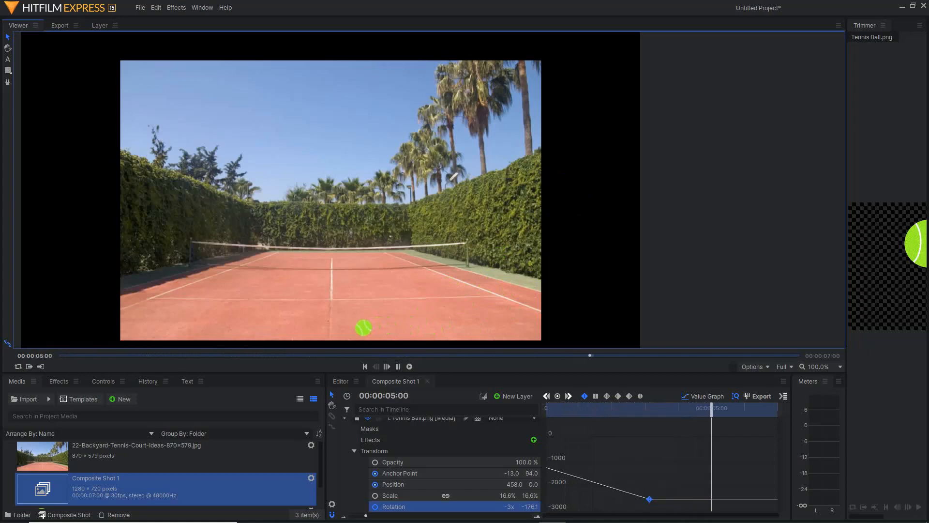
key(space)
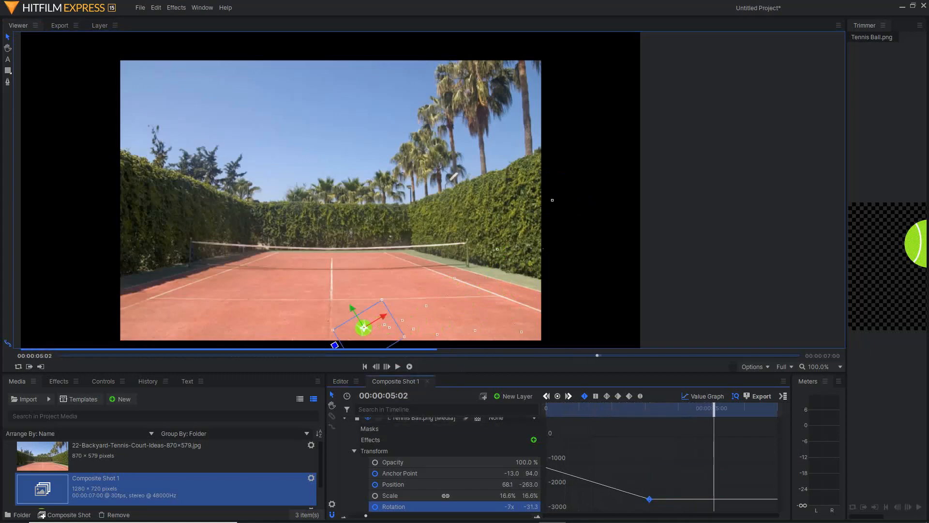
Step: Shift the last Rotation keyframe slightly later, raise its value a little and replay from about one second in
drag(650, 498, 655, 495)
click(578, 409)
key(space)
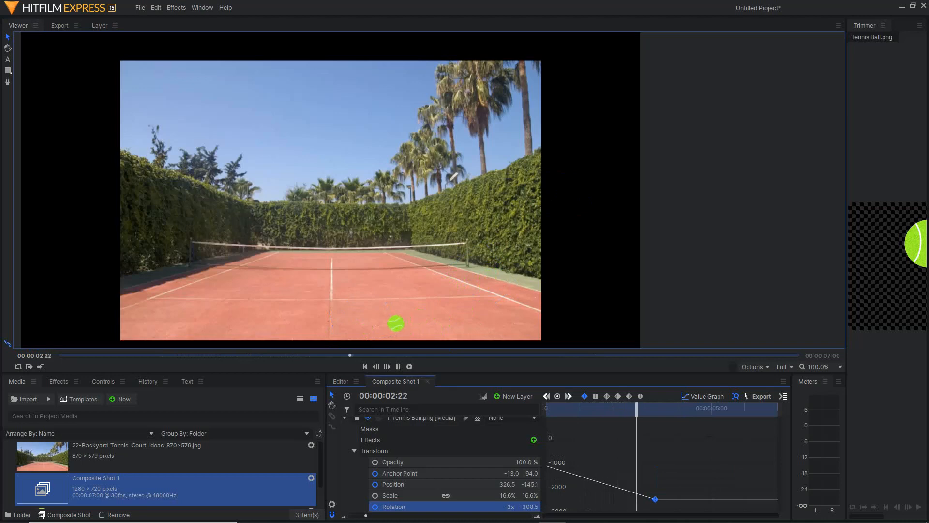
key(space)
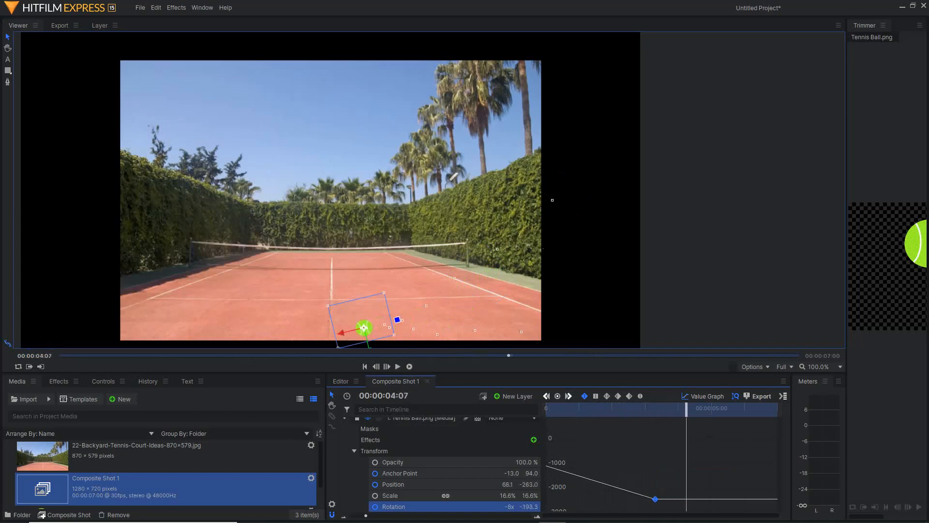
Step: Move the last Rotation keyframe later to 00:00:03:17 and replay the ball's final bounces
drag(656, 499, 663, 499)
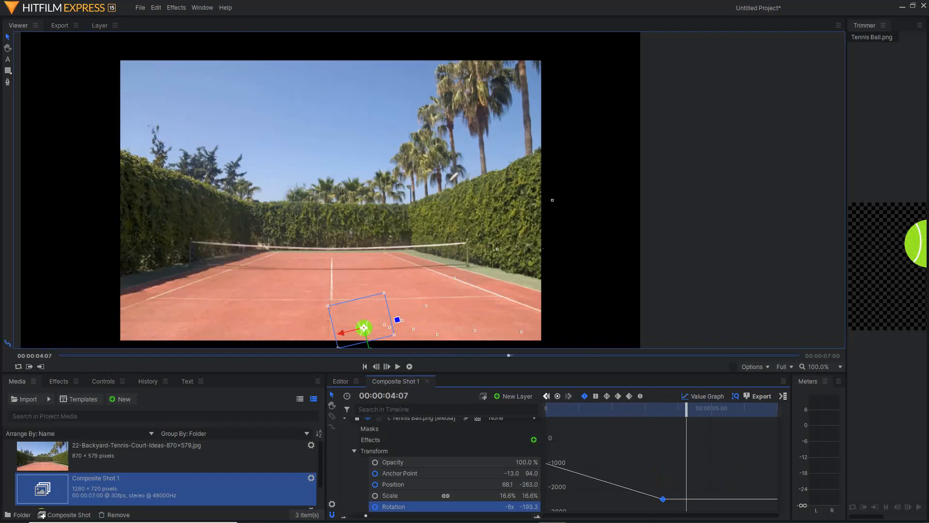
click(583, 409)
key(space)
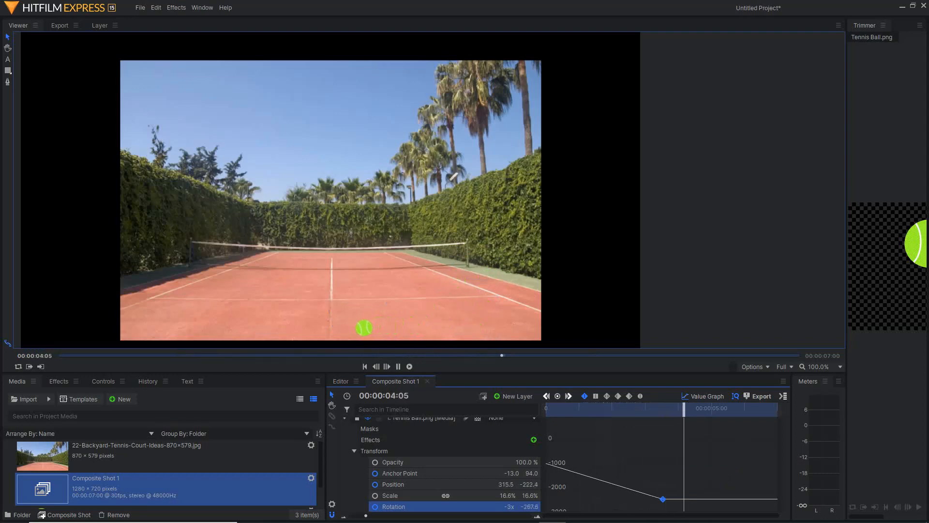
key(space)
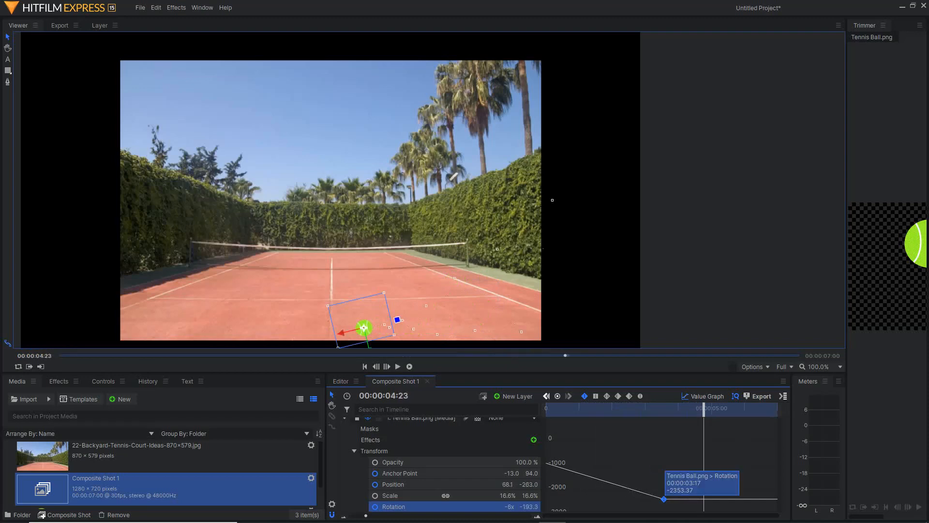
click(633, 410)
key(space)
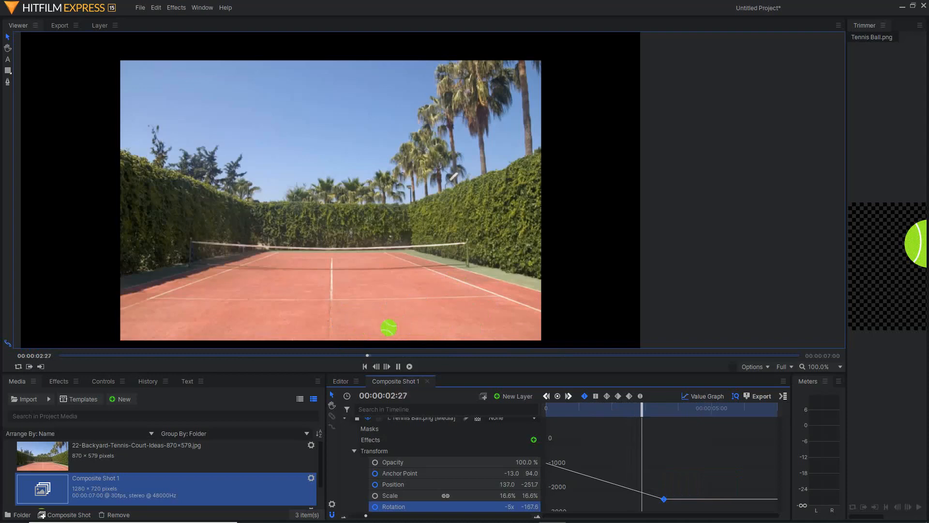
Step: Move the last Rotation keyframe to 00:00:03:20, then replay the ending and the whole animation from the first frame
key(space)
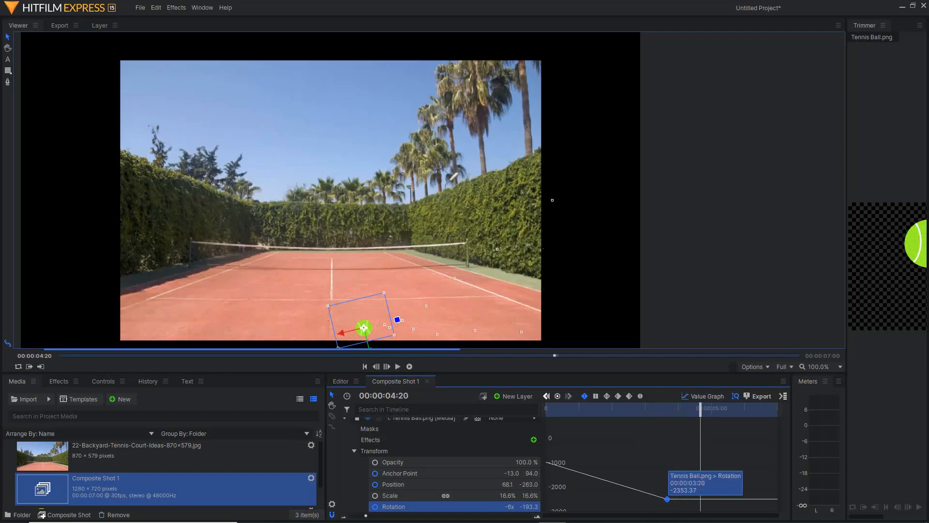
click(634, 410)
key(space)
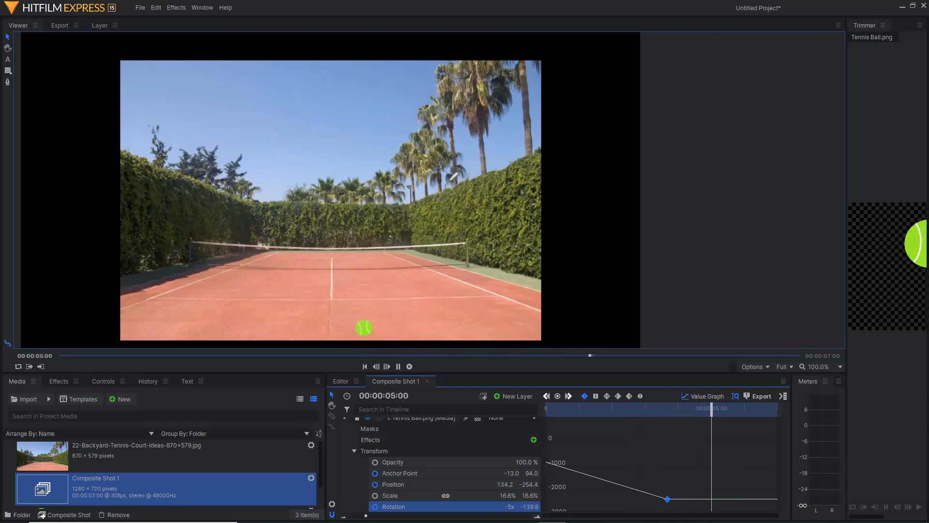
key(space)
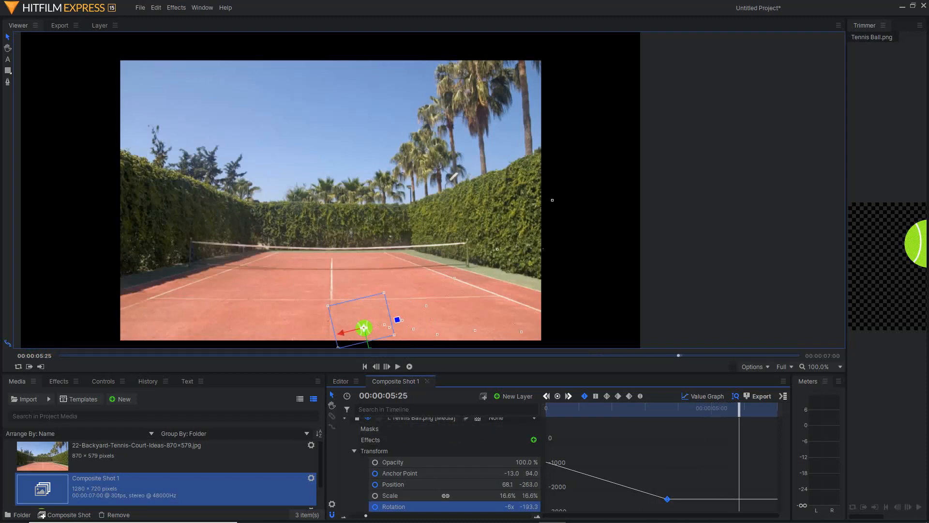
key(Home)
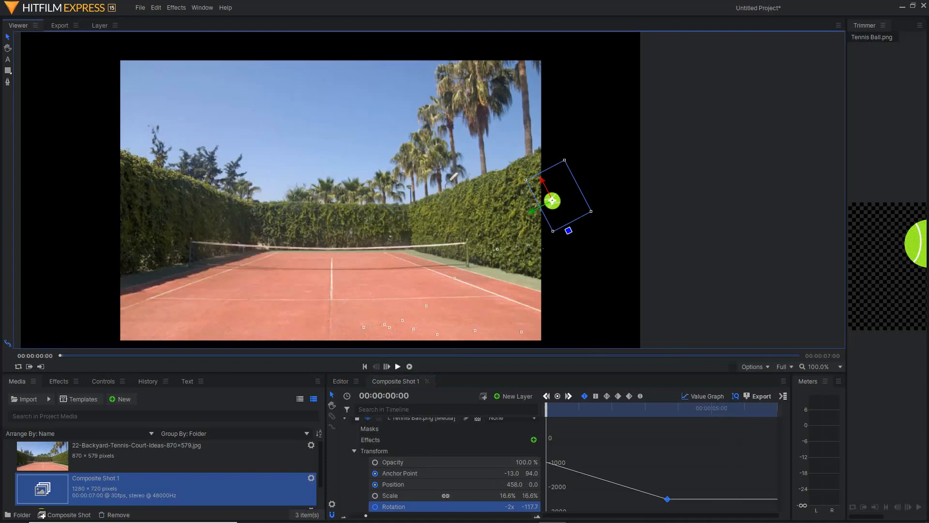
click(398, 367)
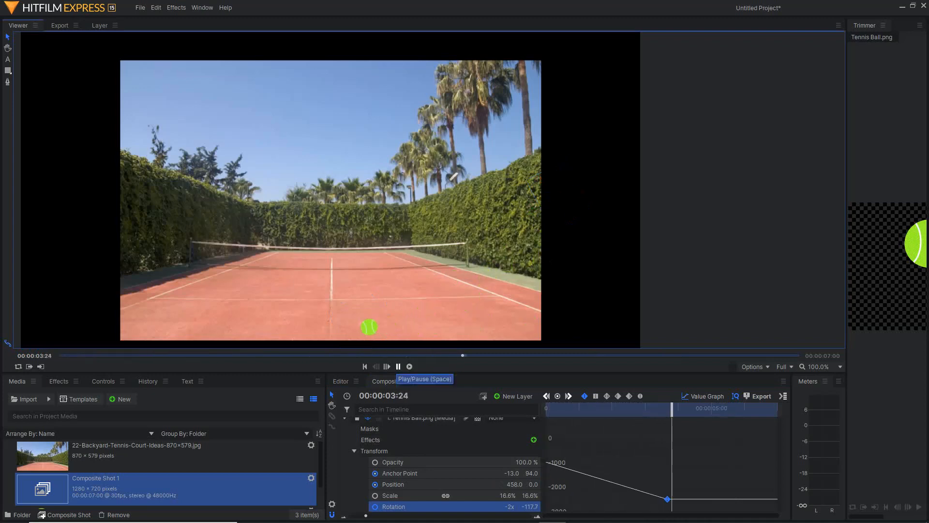
key(space)
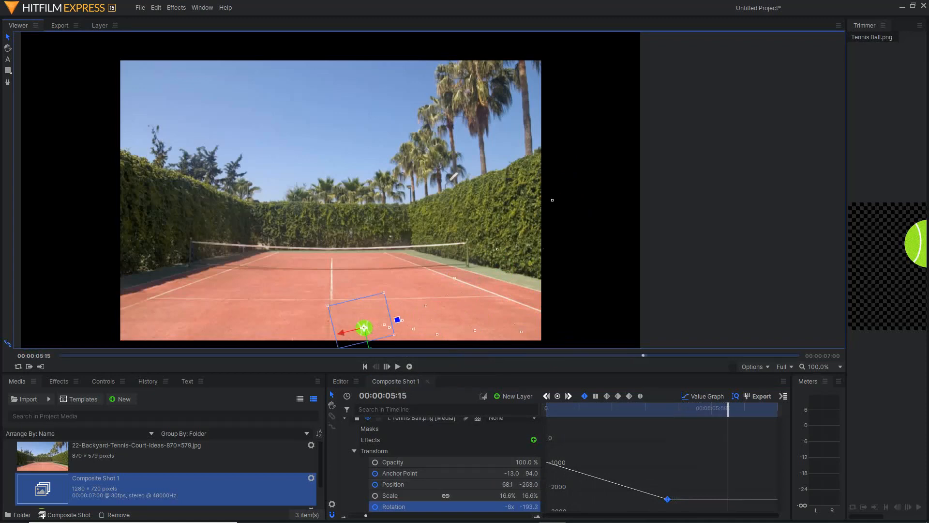
Step: Nudge the last Rotation keyframe a couple of frames later and replay the ball's stop from about 00:00:02:16
mouse_move(668, 498)
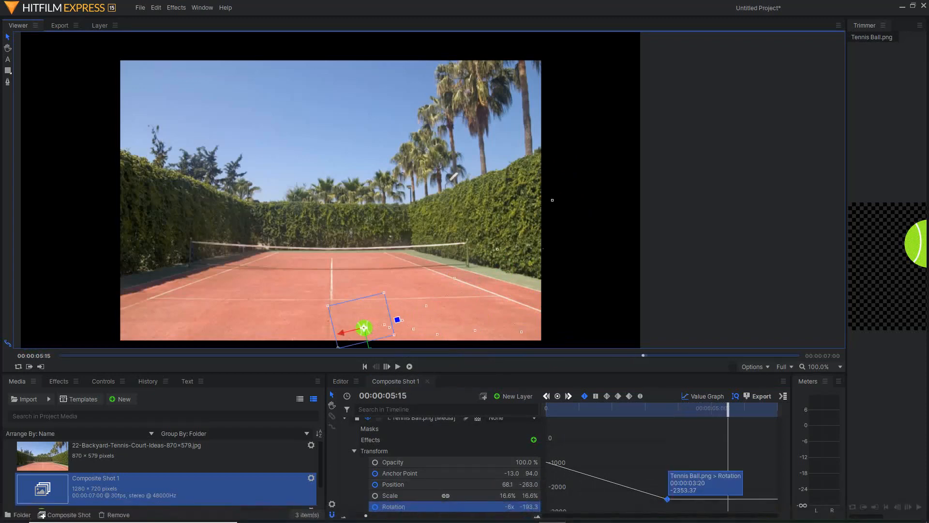
drag(668, 498, 670, 498)
click(631, 409)
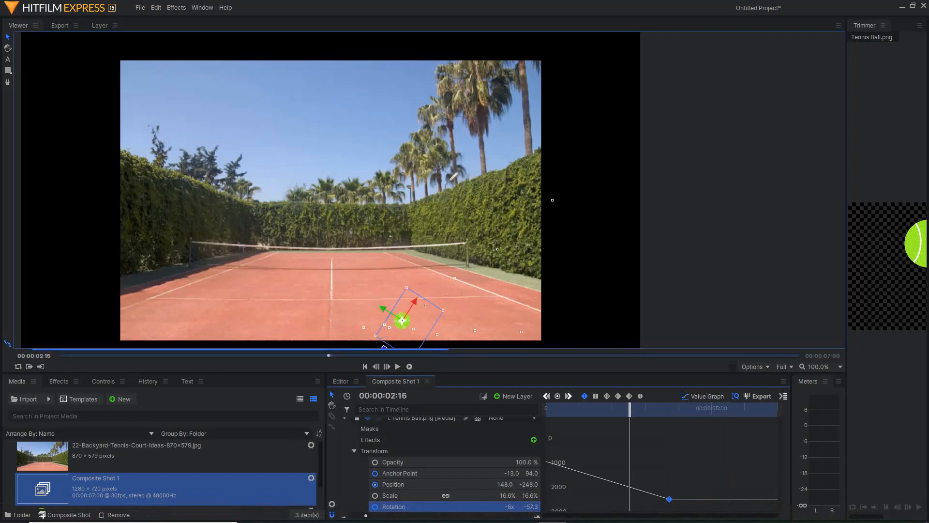
key(space)
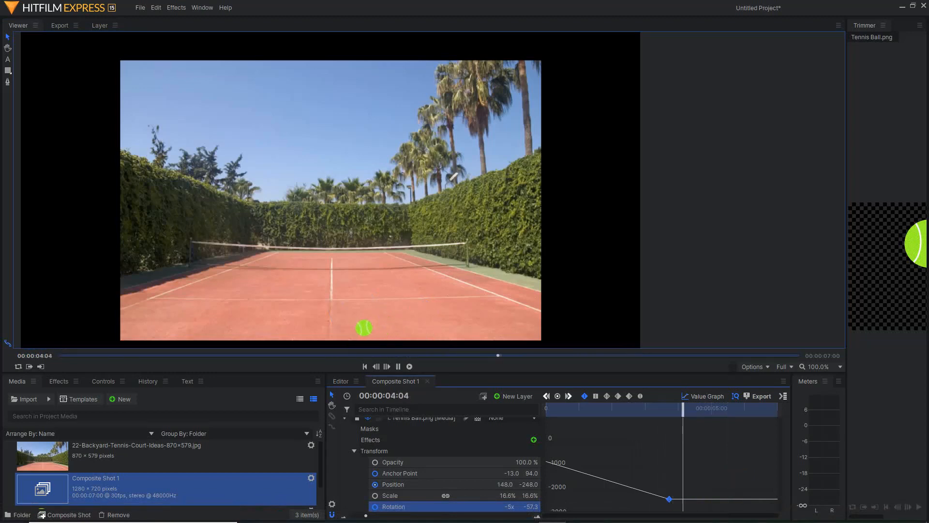
key(space)
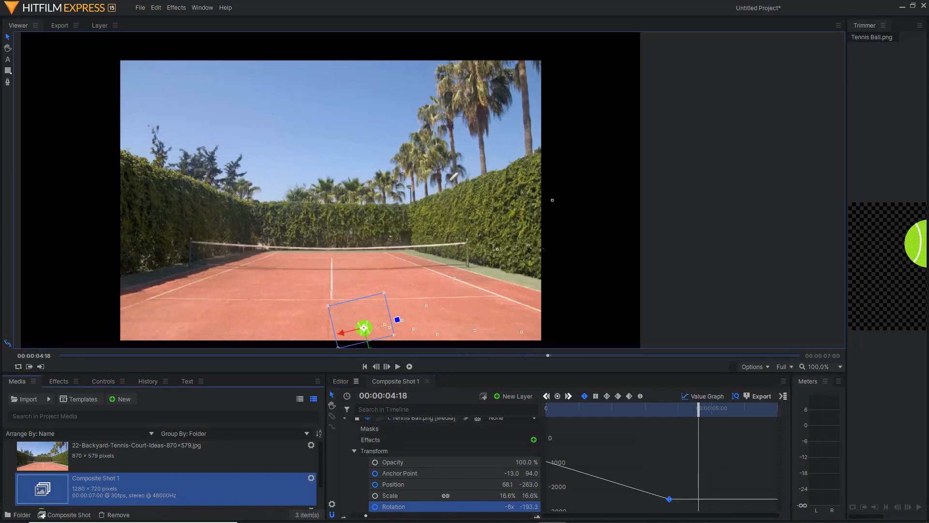
Step: Place Composite Shot 1 at the start of the Editor's Video 1 track and enlarge the timeline scale
click(342, 381)
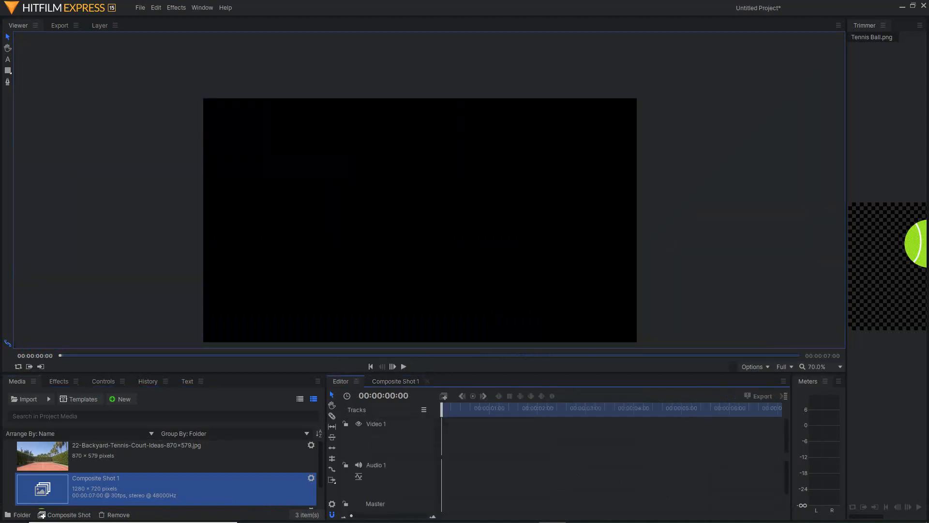
drag(97, 488, 442, 440)
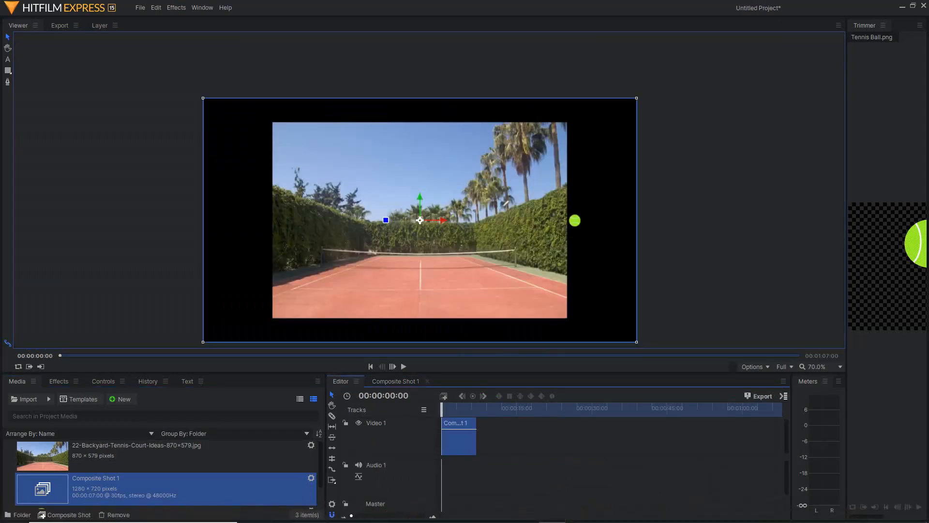
drag(352, 515, 397, 515)
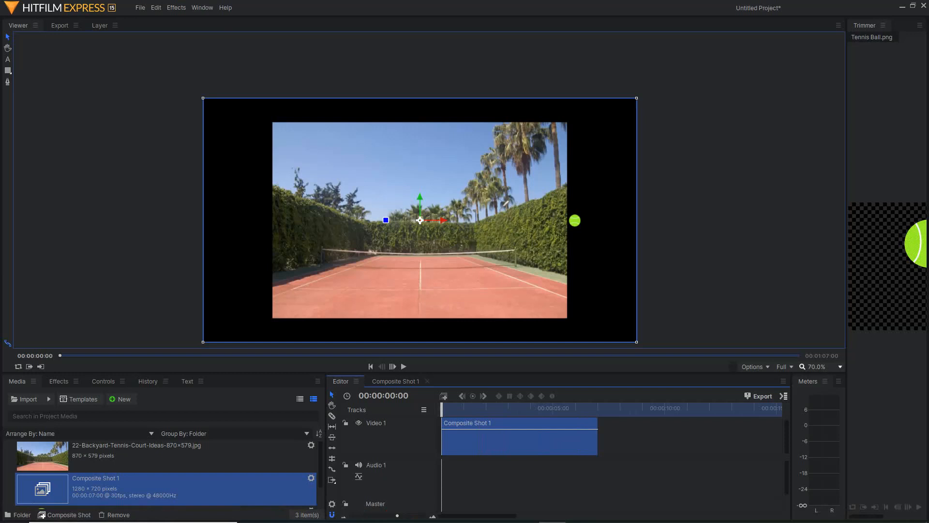
Step: Set the Editor timeline's duration to 00:00:07:00 in the project settings and play the timeline through to its end
click(139, 7)
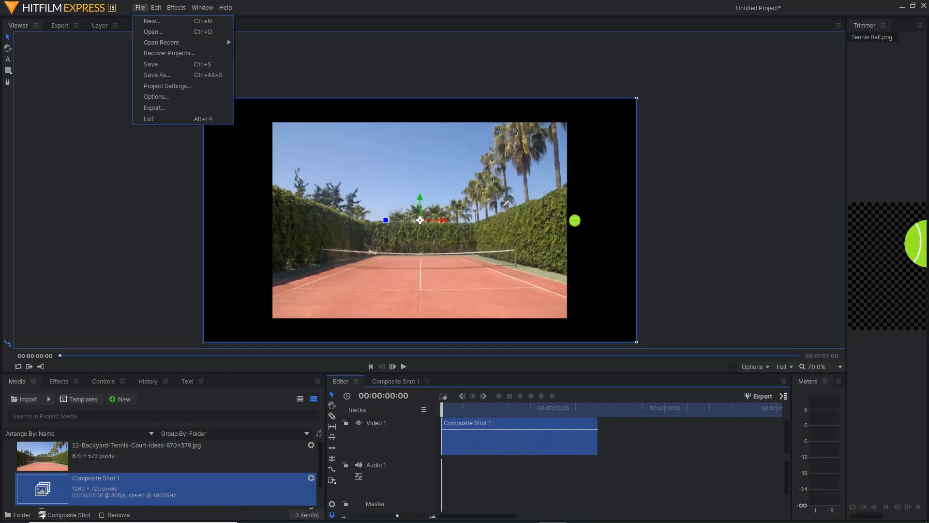
click(167, 86)
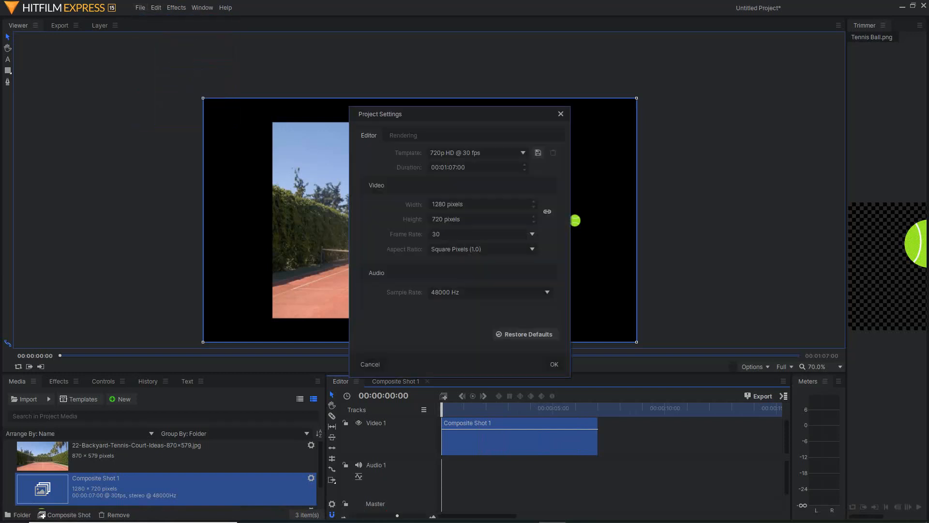
click(448, 167)
key(BackSpace)
text(0)
click(554, 364)
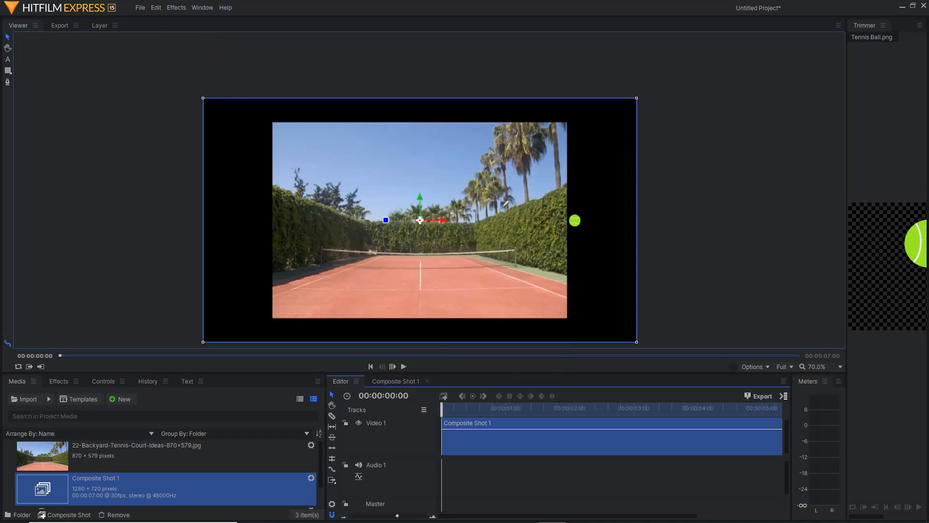
key(space)
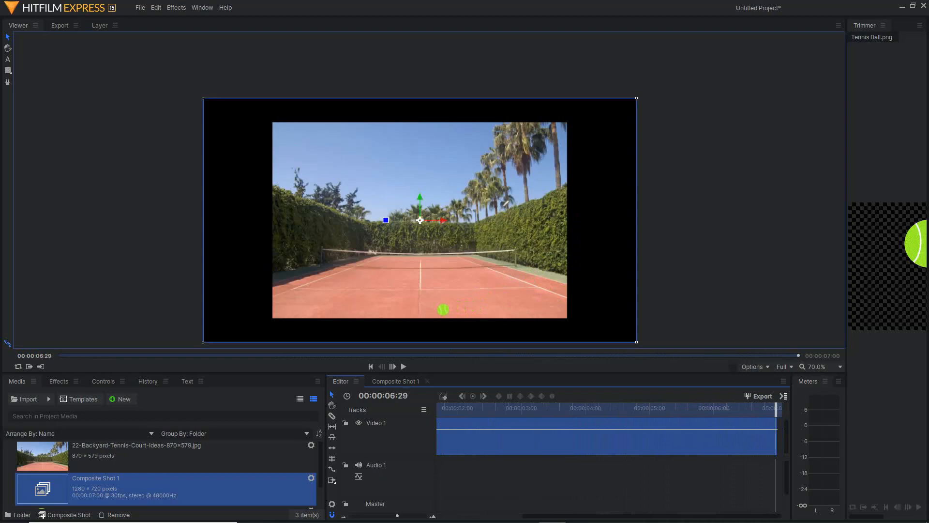
Step: Shorten the Composite Shot 1 clip on Video 1 with the Rate Stretch tool so it ends at about 00:00:05:00
click(371, 367)
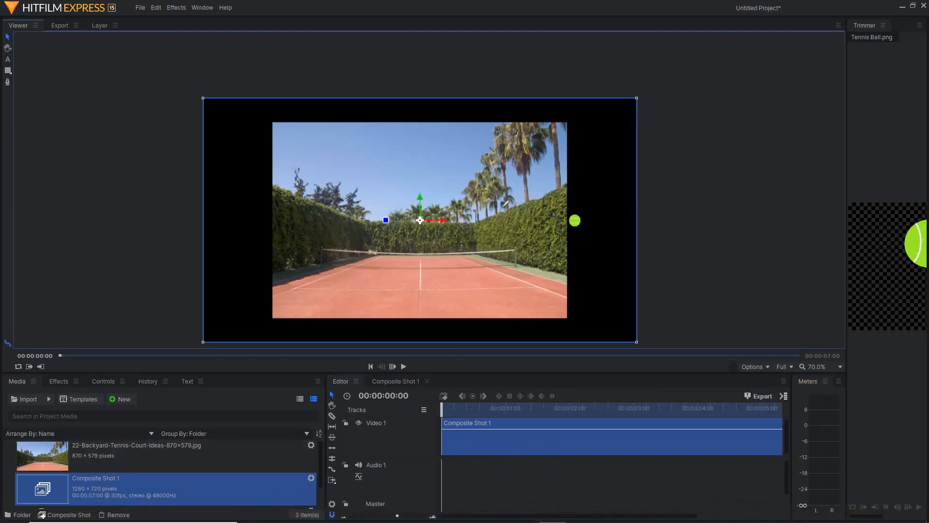
click(345, 381)
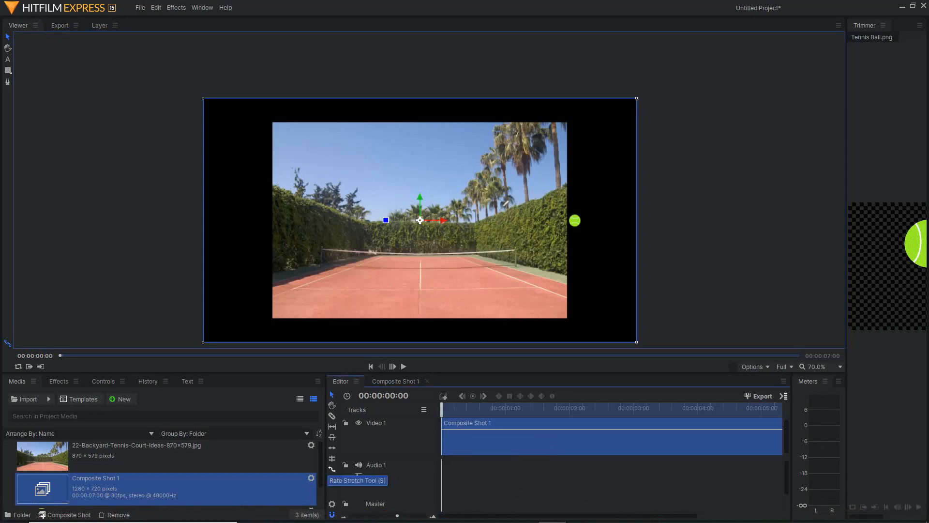
click(332, 469)
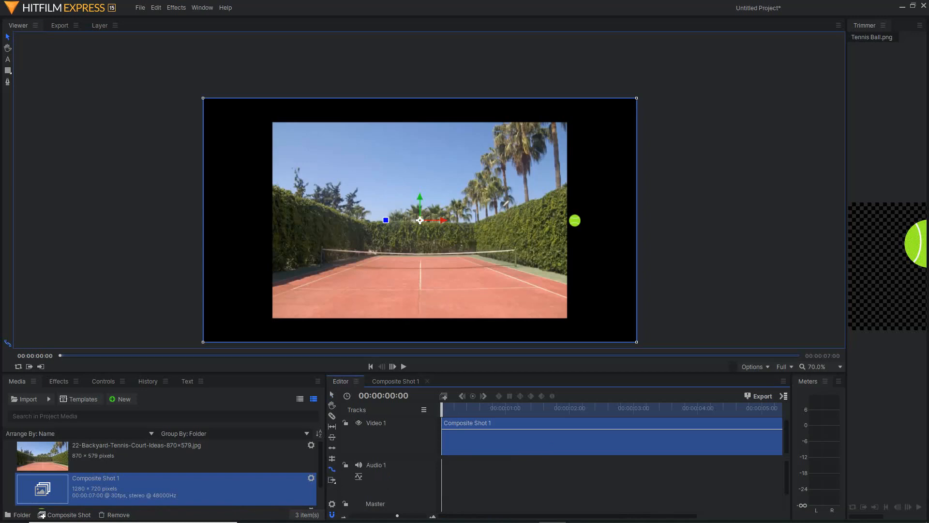
drag(569, 516, 654, 516)
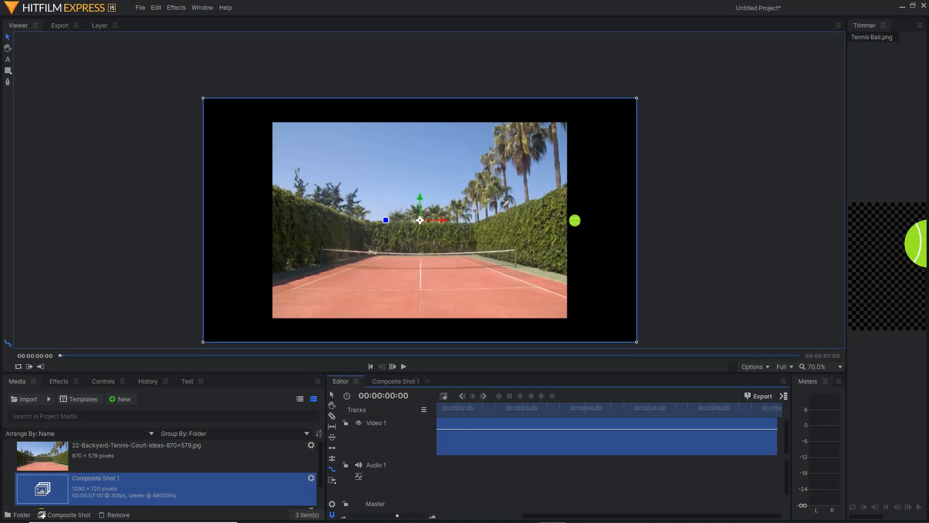
drag(777, 431, 650, 430)
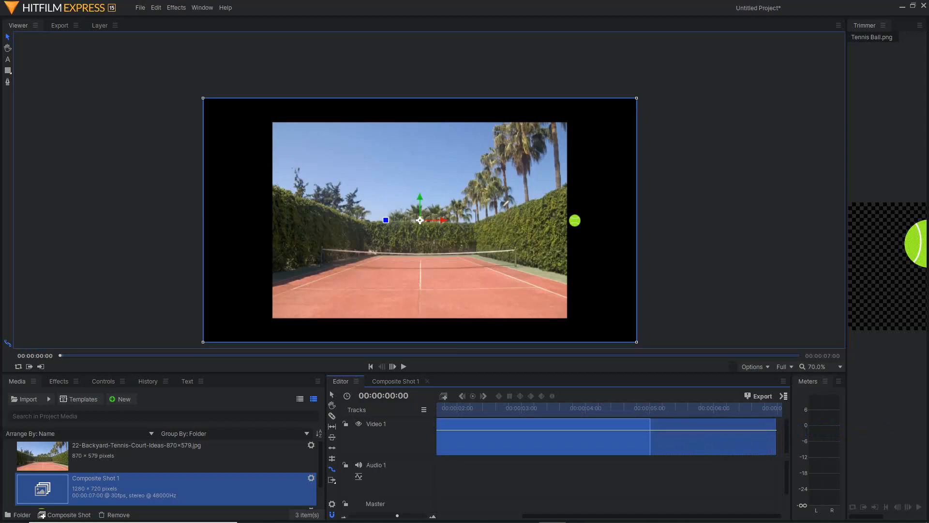
Step: Rate-stretch the clip's end to 00:00:04:28 and play the sped-up animation from the first frame
click(648, 409)
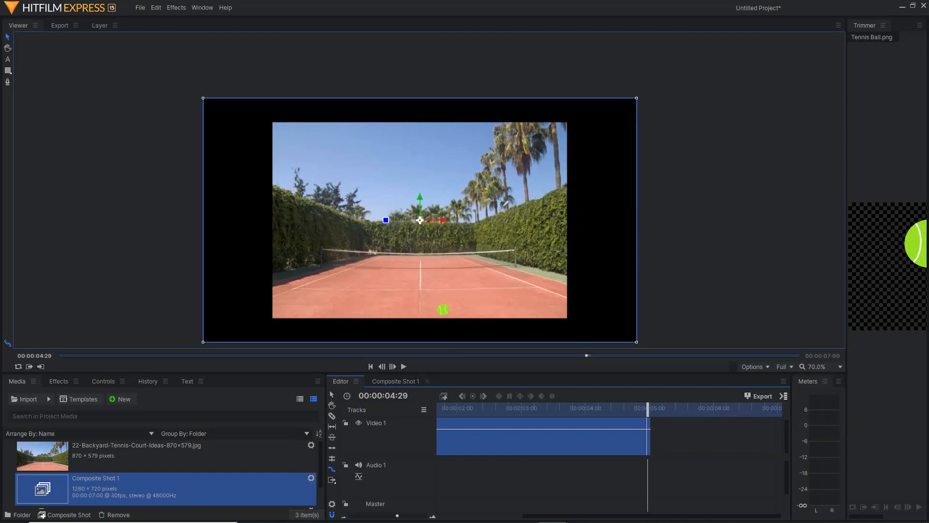
mouse_move(647, 409)
mouse_down()
mouse_move(651, 431)
mouse_move(650, 409)
mouse_up()
drag(650, 431, 645, 409)
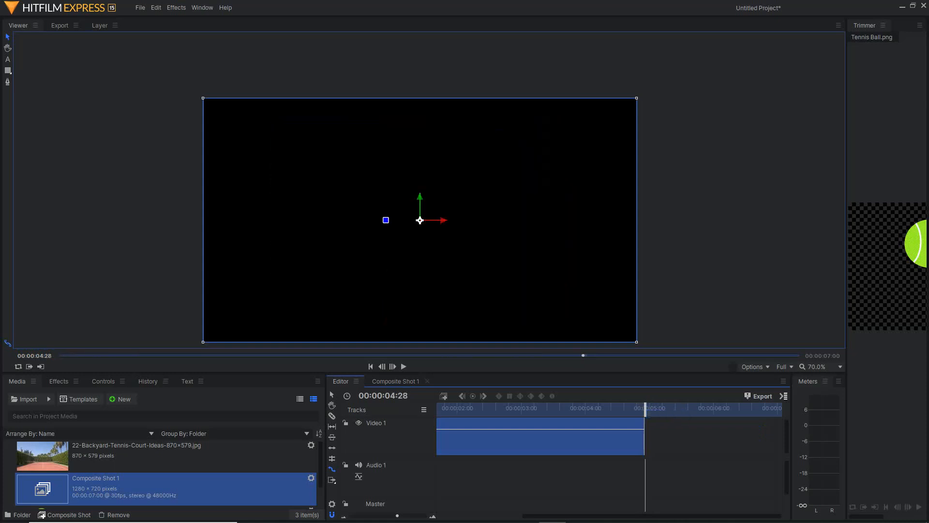
click(371, 367)
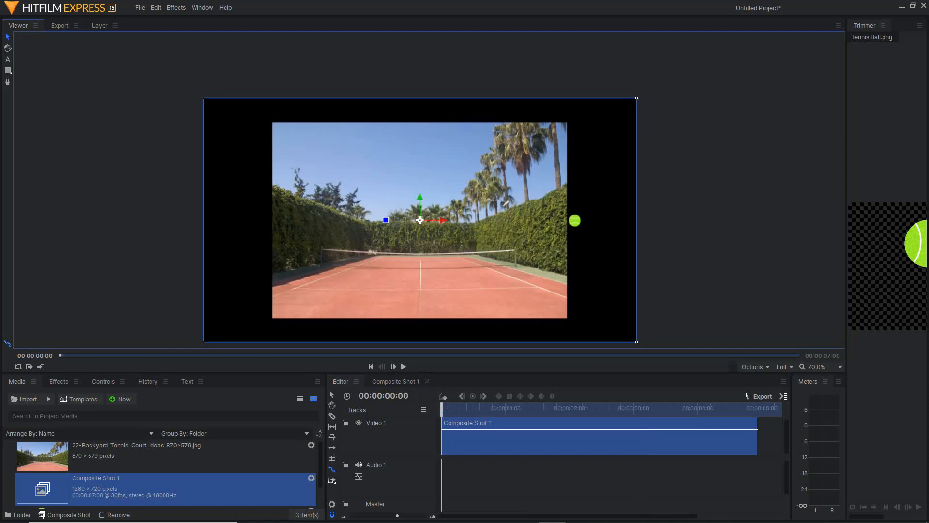
click(404, 367)
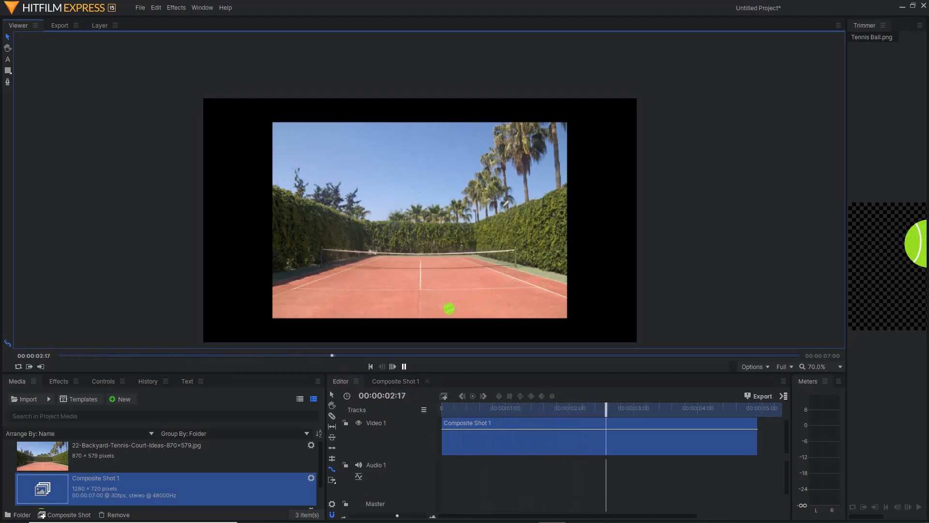
key(space)
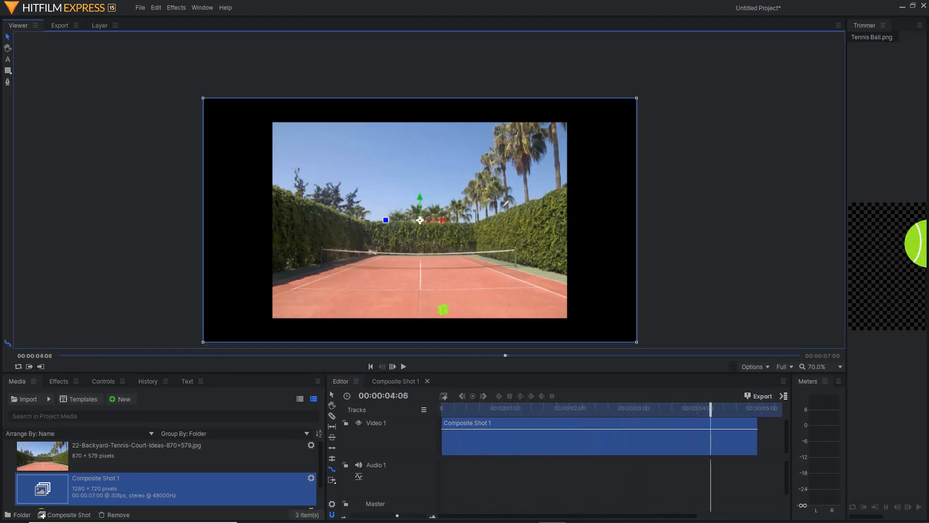
key(Home)
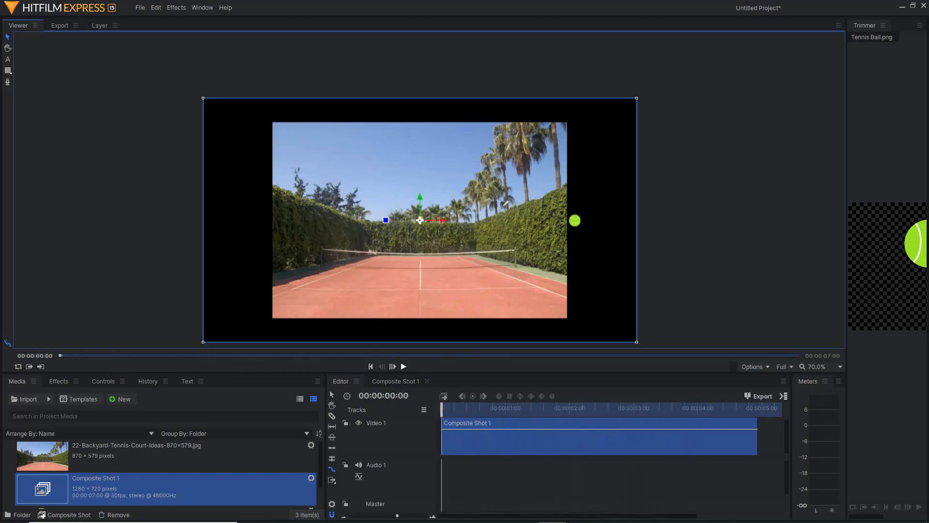
Step: Restore the clip to its full seven-second length and replay it at the original speed for comparison
drag(758, 438, 783, 439)
key(space)
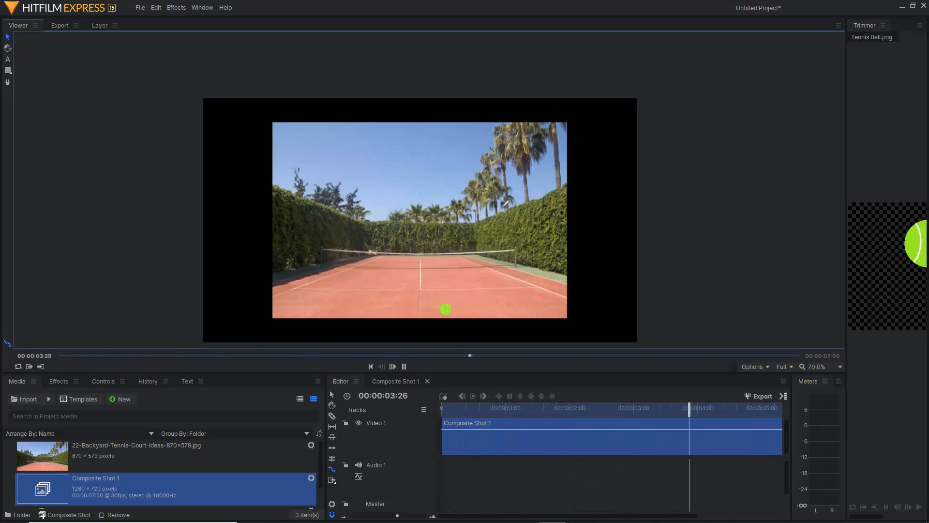
key(space)
key(Home)
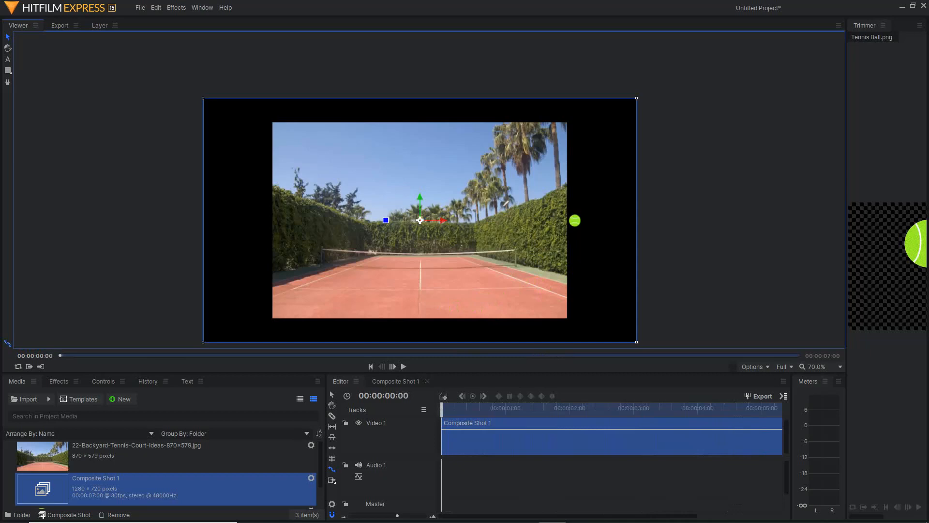
Step: Rate-stretch Composite Shot 1 to end at about 00:00:05:00, play it from the start, and return to the Editor timeline's first frame
drag(636, 516, 724, 516)
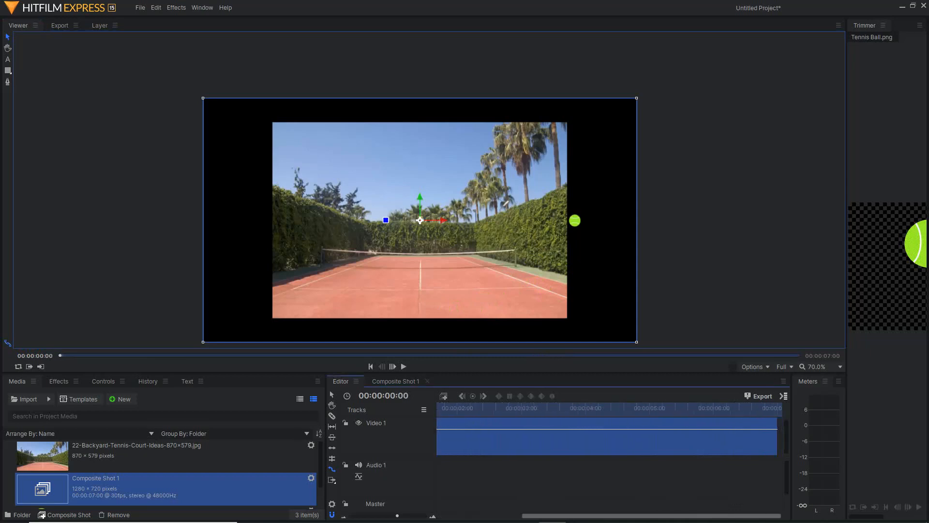
drag(777, 438, 649, 438)
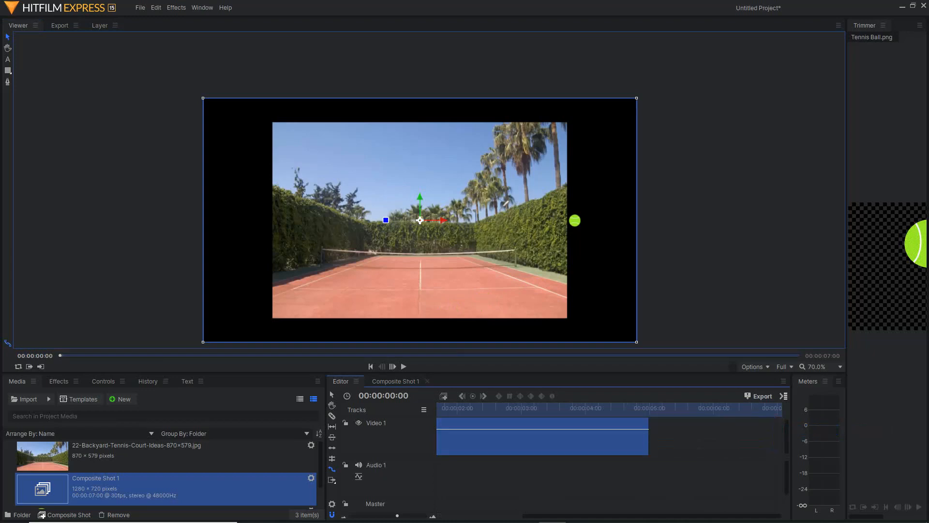
click(371, 367)
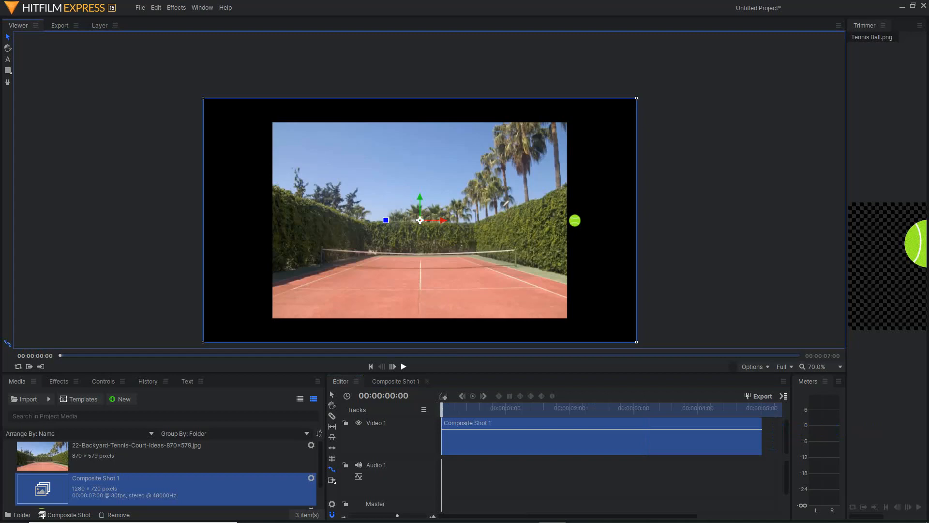
click(404, 366)
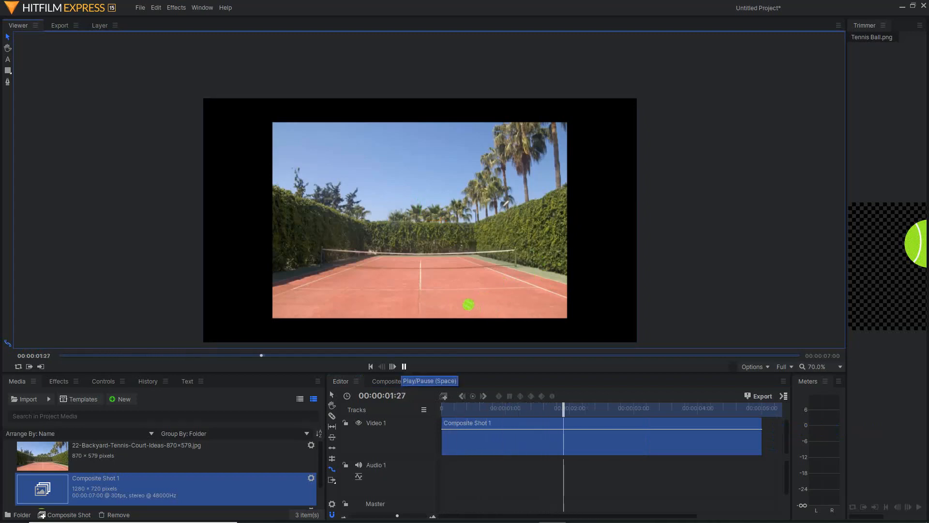
click(392, 366)
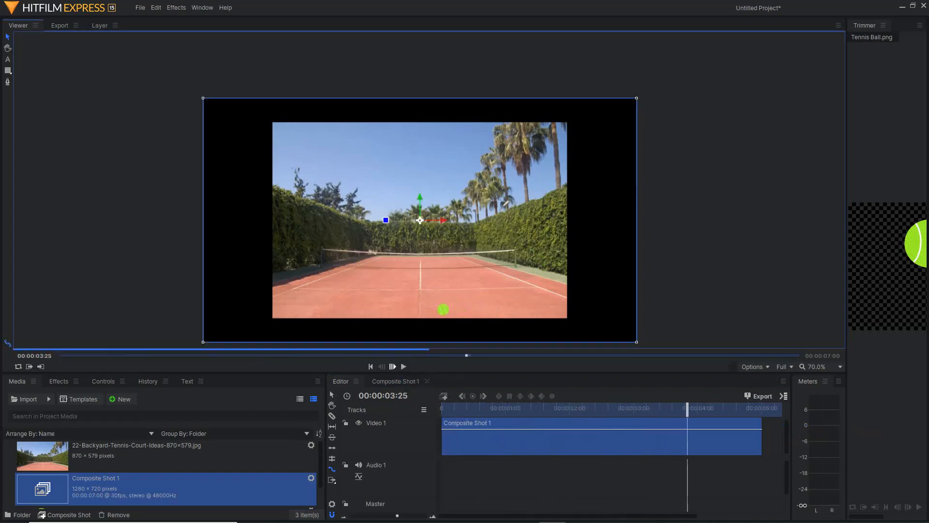
click(371, 366)
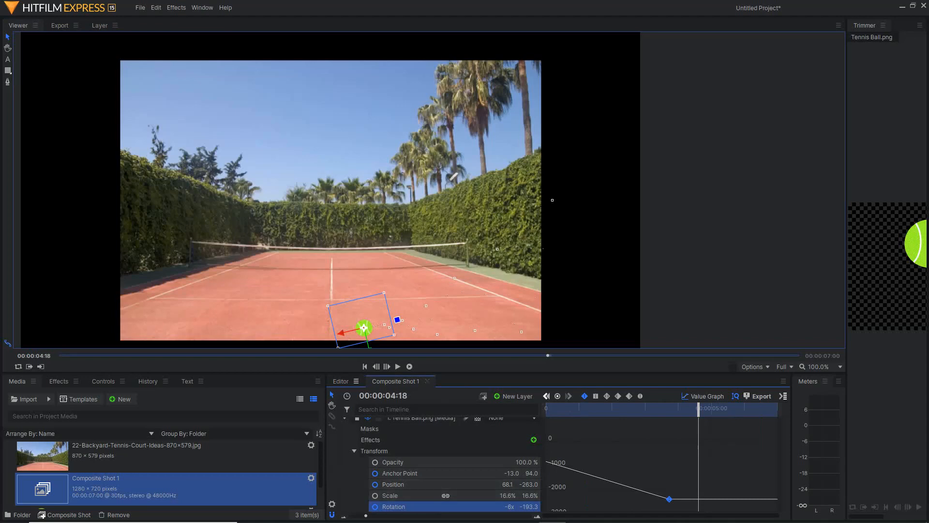
click(344, 381)
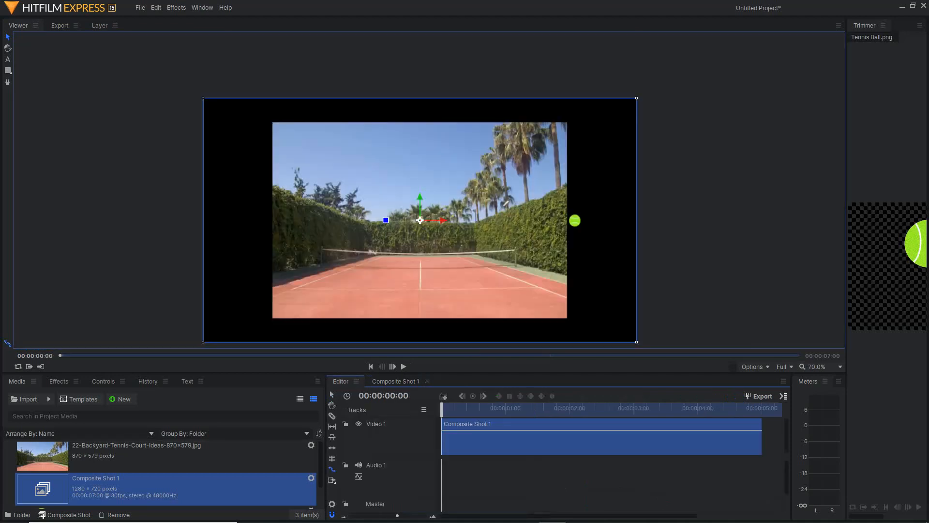